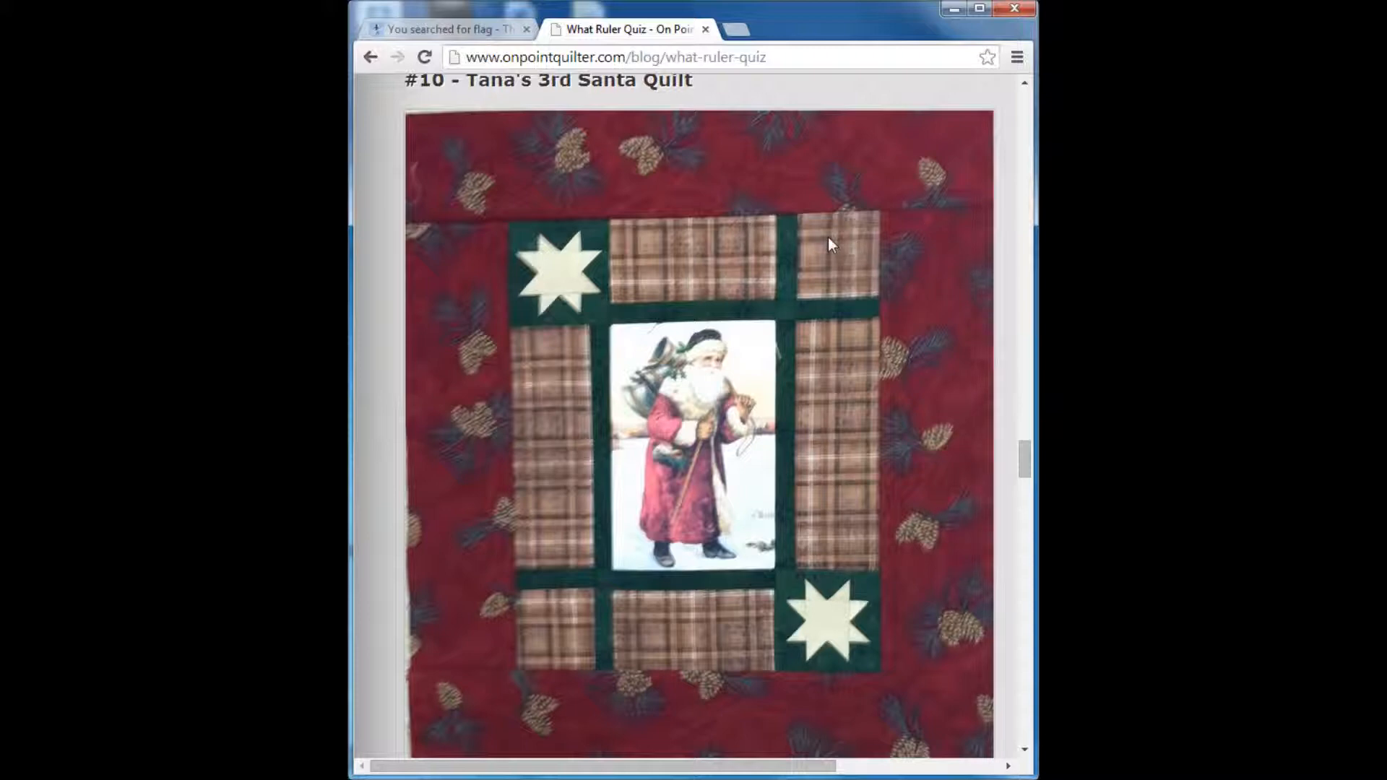
Step: Open The Graphics Fairy's "Vintage 4th of July Clip Art – Lady Liberty with Flag" post from the flag search results
{"action": "left_click", "coordinate": [477, 32]}
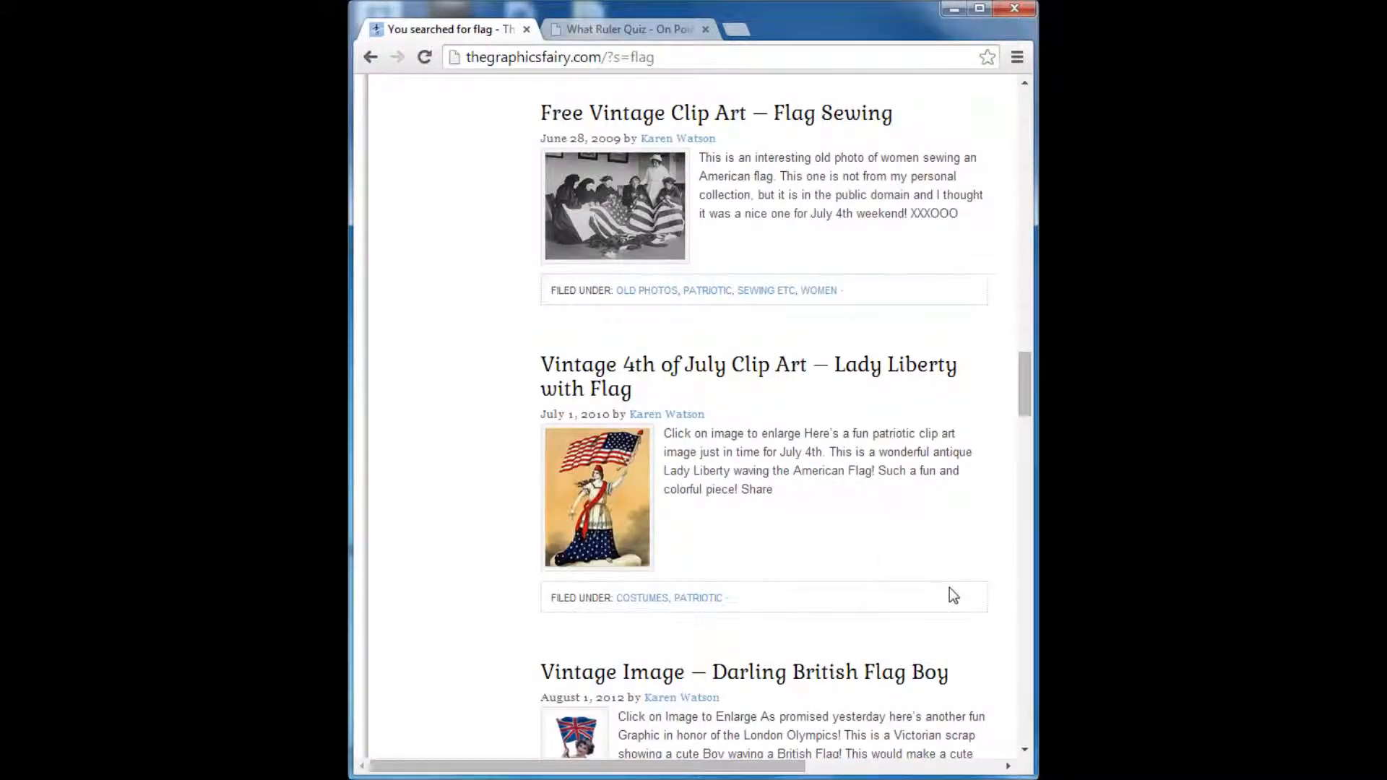
{"action": "left_click", "coordinate": [609, 520]}
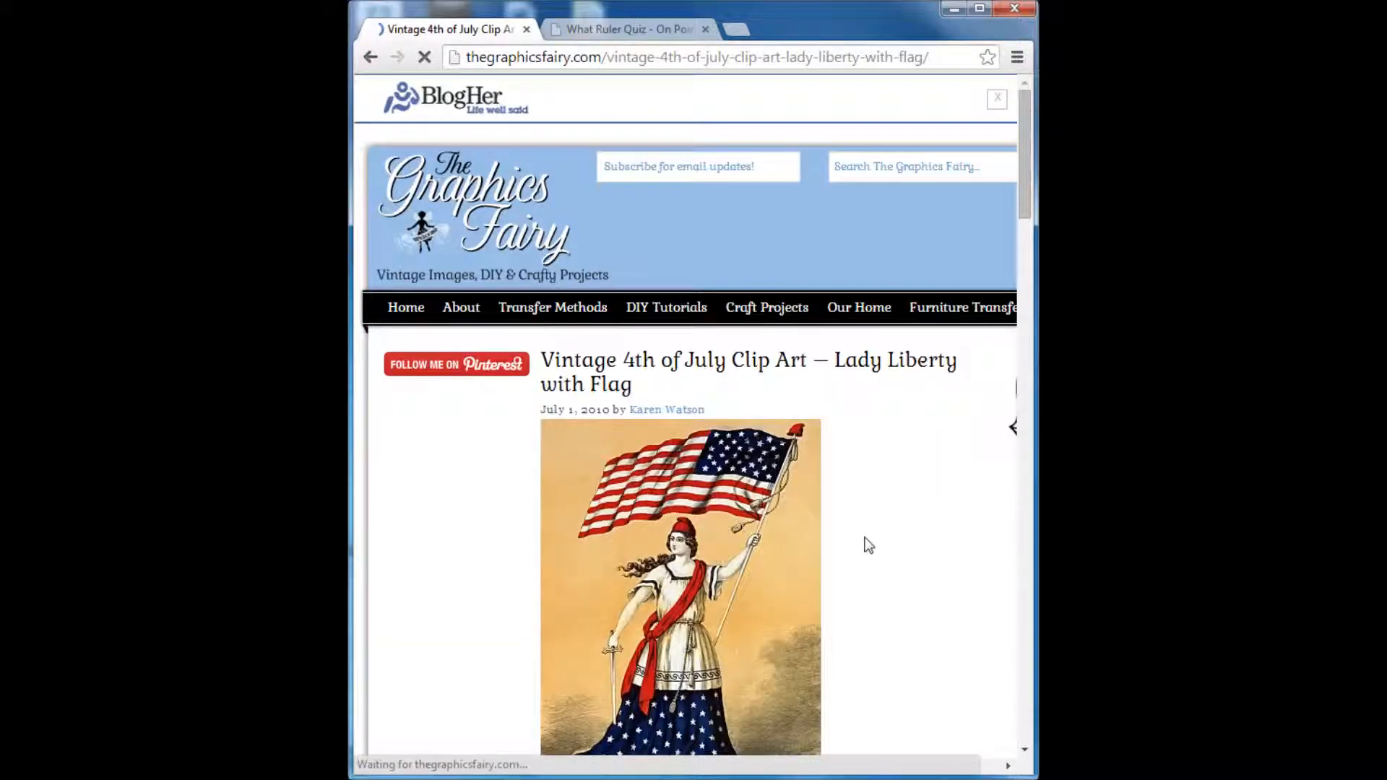
{"action": "scroll", "coordinate": [868, 542], "scroll_direction": "down", "scroll_amount": 1}
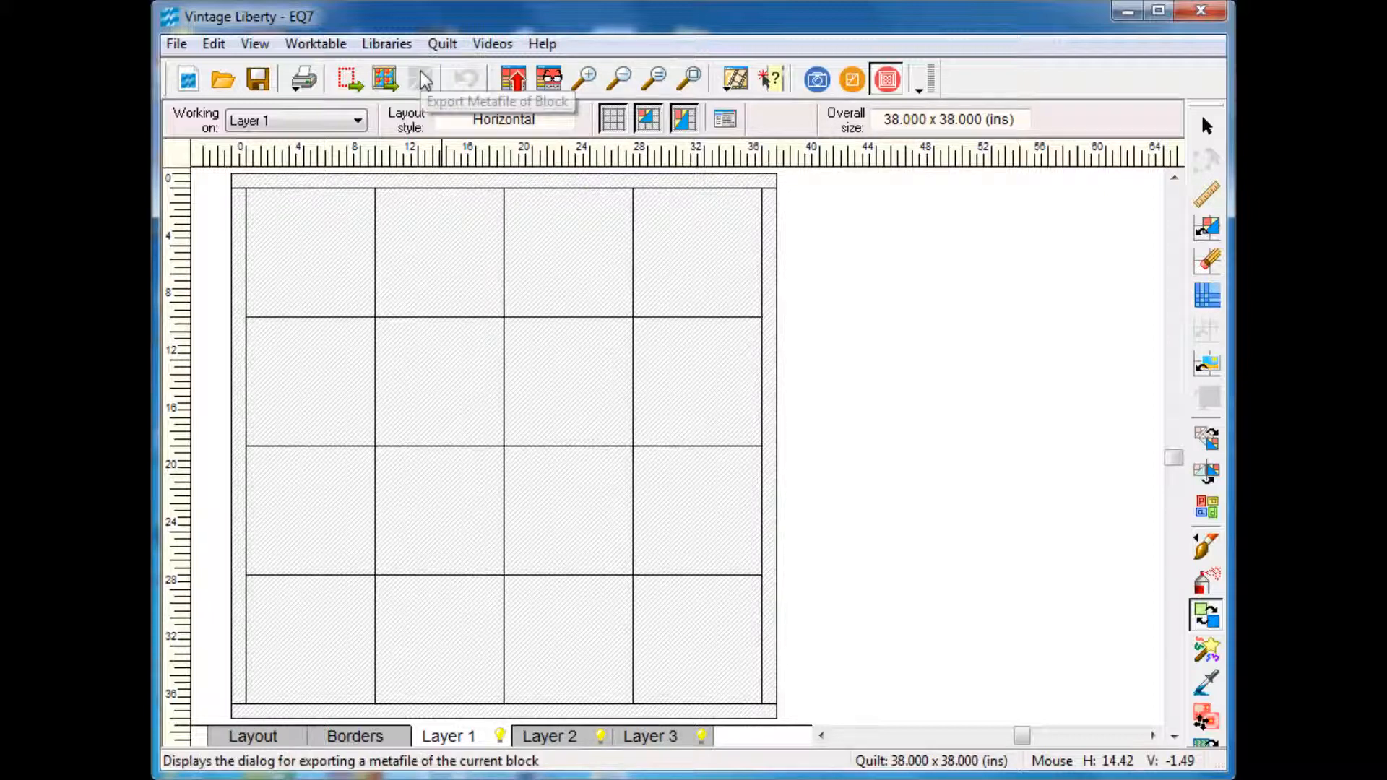
Step: In EQ7, import the americanflaglady2 picture from the Downloads folder into the image worktable
{"action": "left_click", "coordinate": [817, 79]}
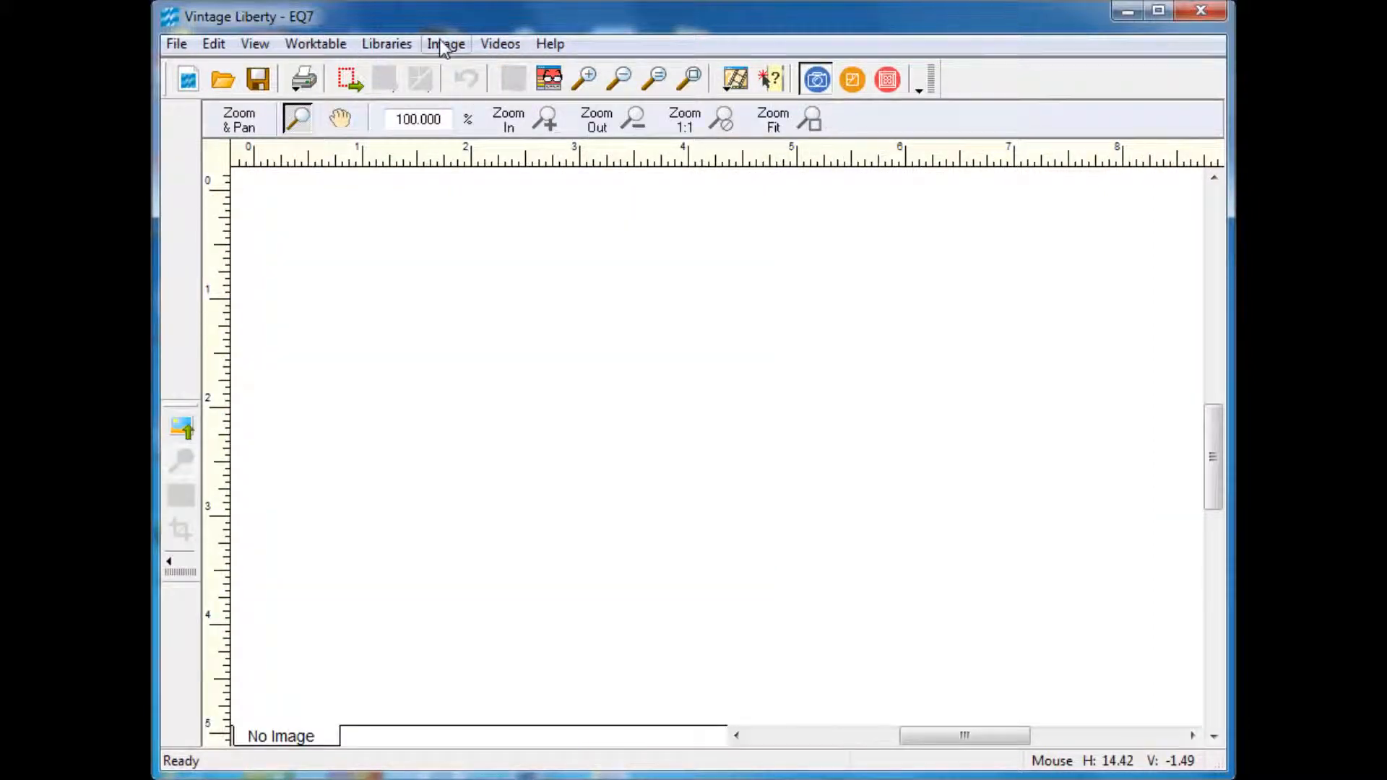
{"action": "left_click", "coordinate": [445, 44]}
{"action": "left_click", "coordinate": [474, 69]}
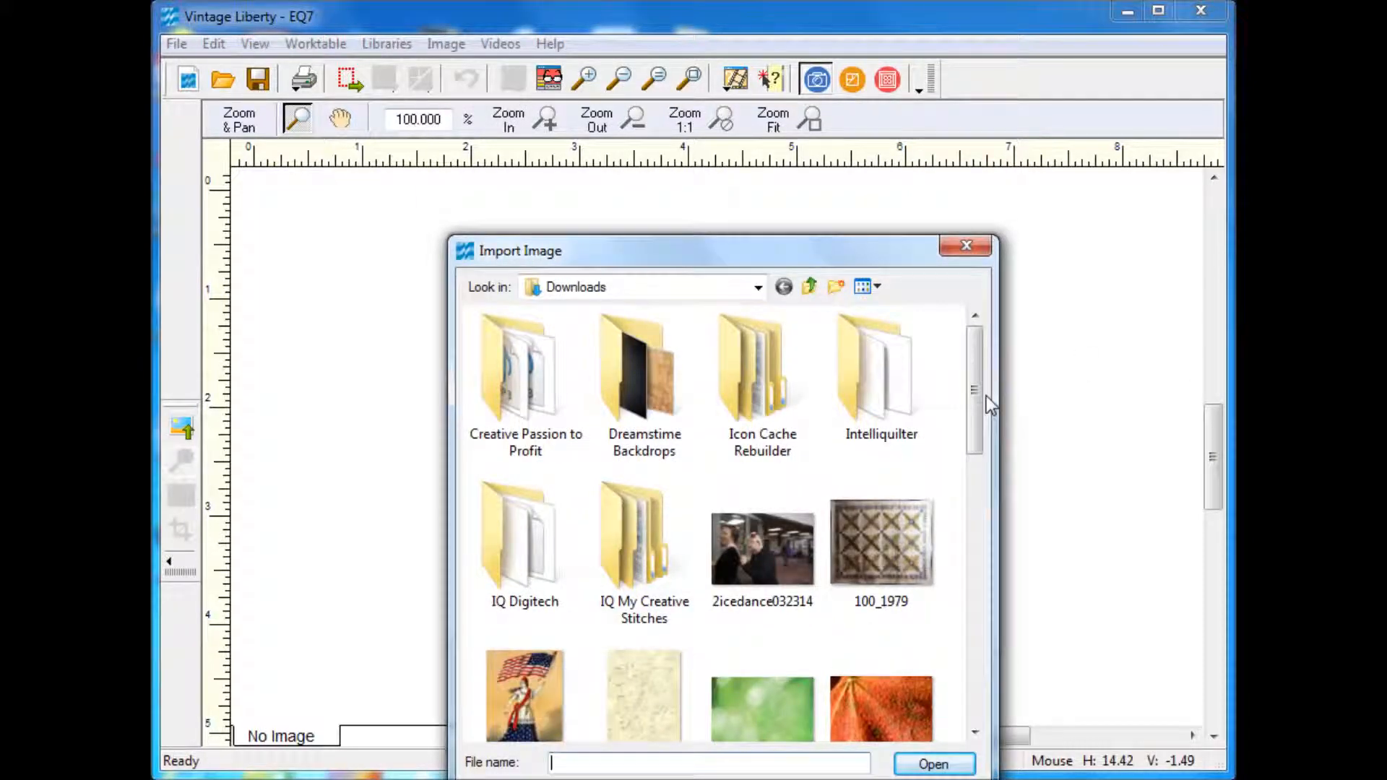
{"action": "left_click_drag", "start_coordinate": [977, 393], "coordinate": [976, 448]}
{"action": "left_click", "coordinate": [523, 571]}
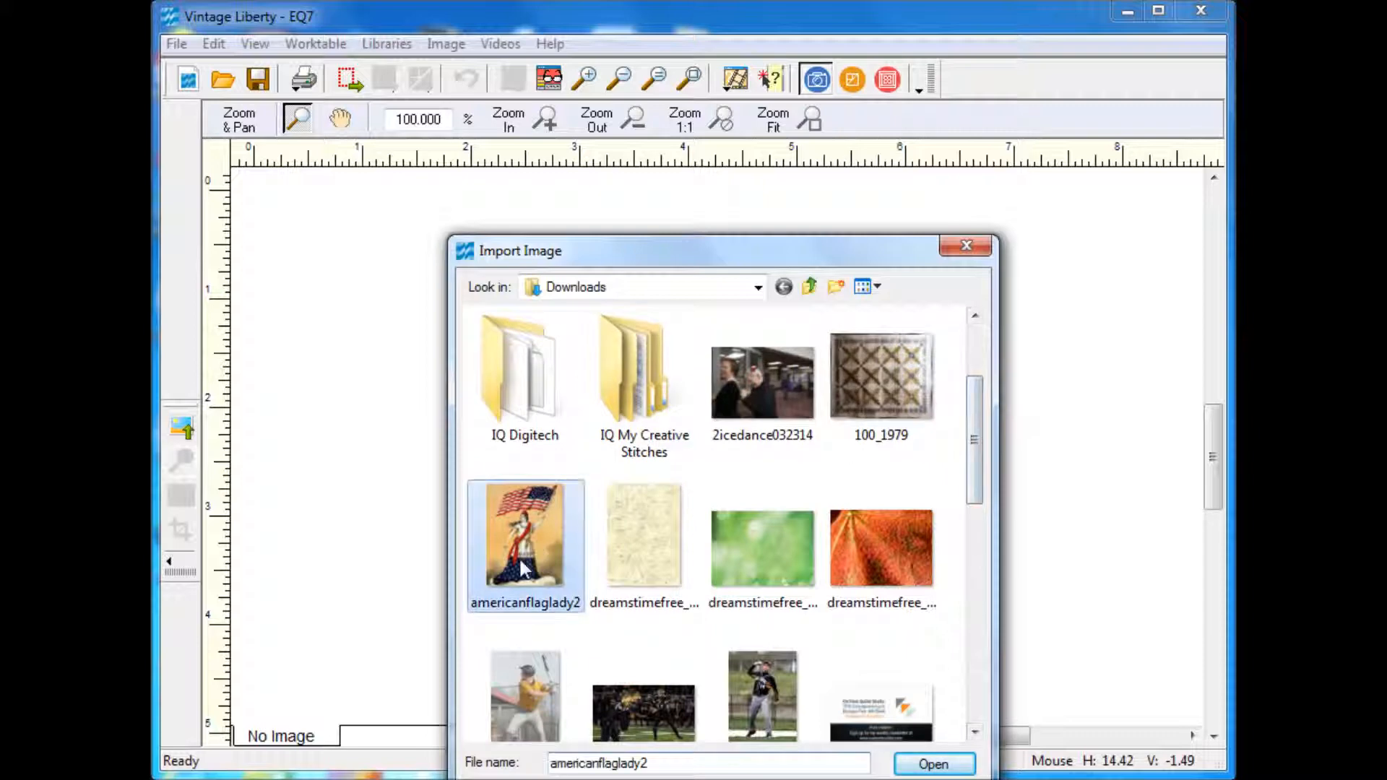
{"action": "left_click", "coordinate": [932, 763]}
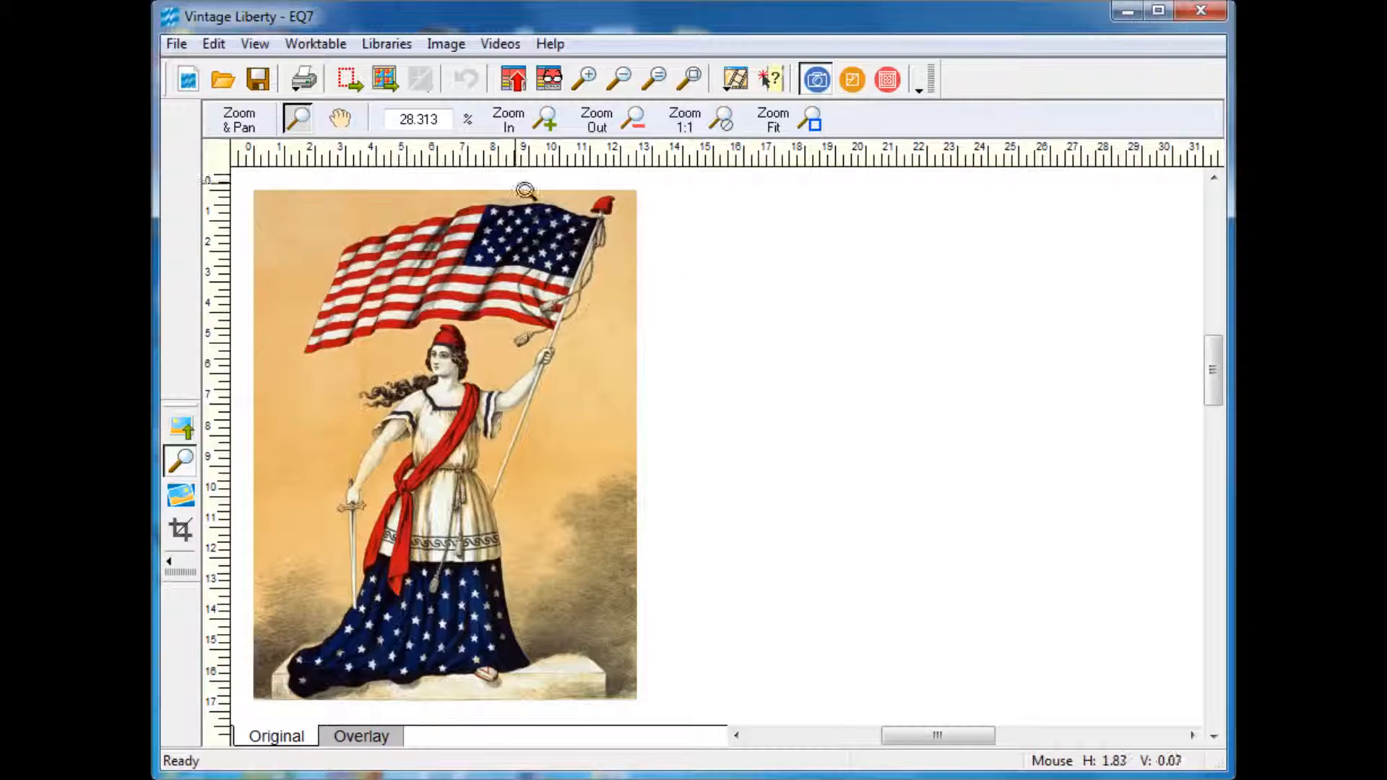
Step: Resize the Lady Liberty image to 6 inches wide with its aspect ratio maintained, and add it to the Sketchbook as fabric
{"action": "left_click", "coordinate": [456, 49]}
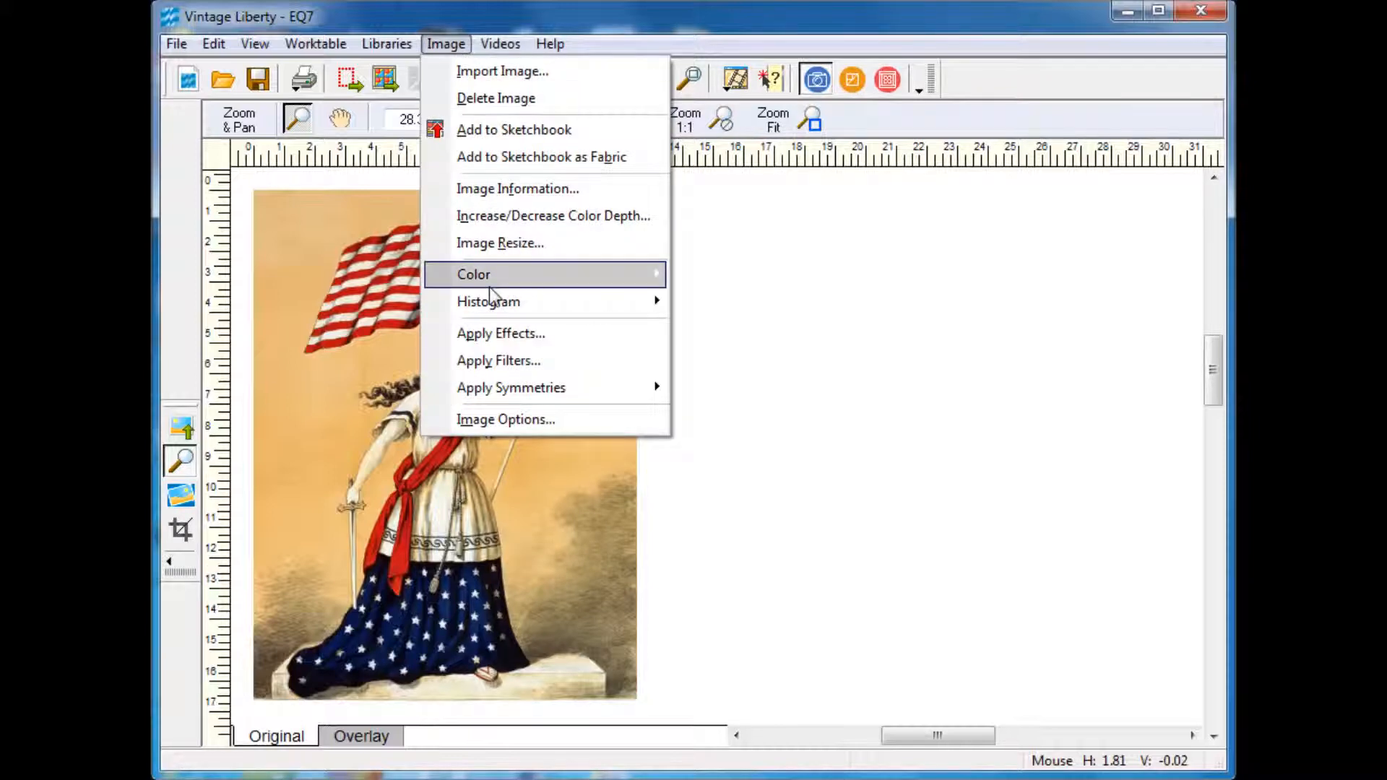
{"action": "left_click", "coordinate": [531, 245]}
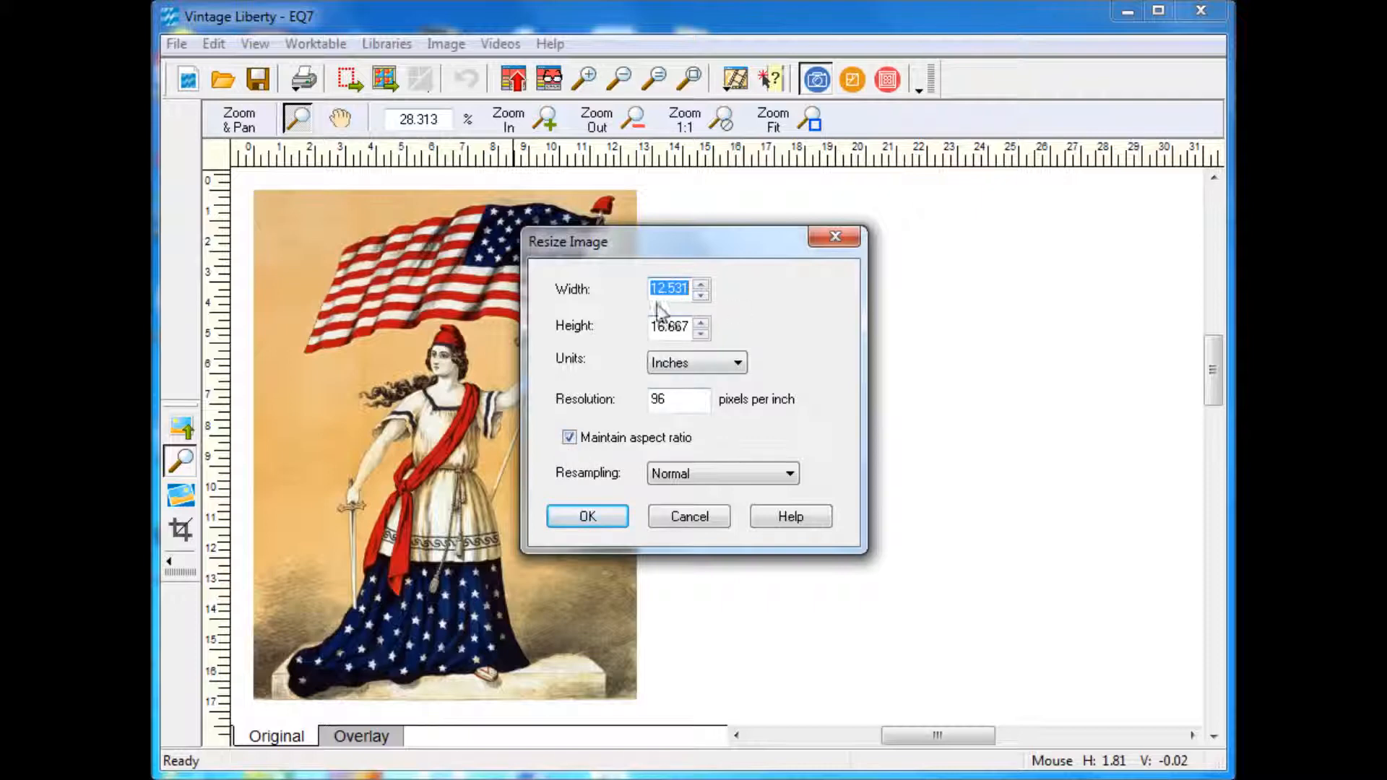
{"action": "type", "text": "6"}
{"action": "left_click", "coordinate": [585, 531]}
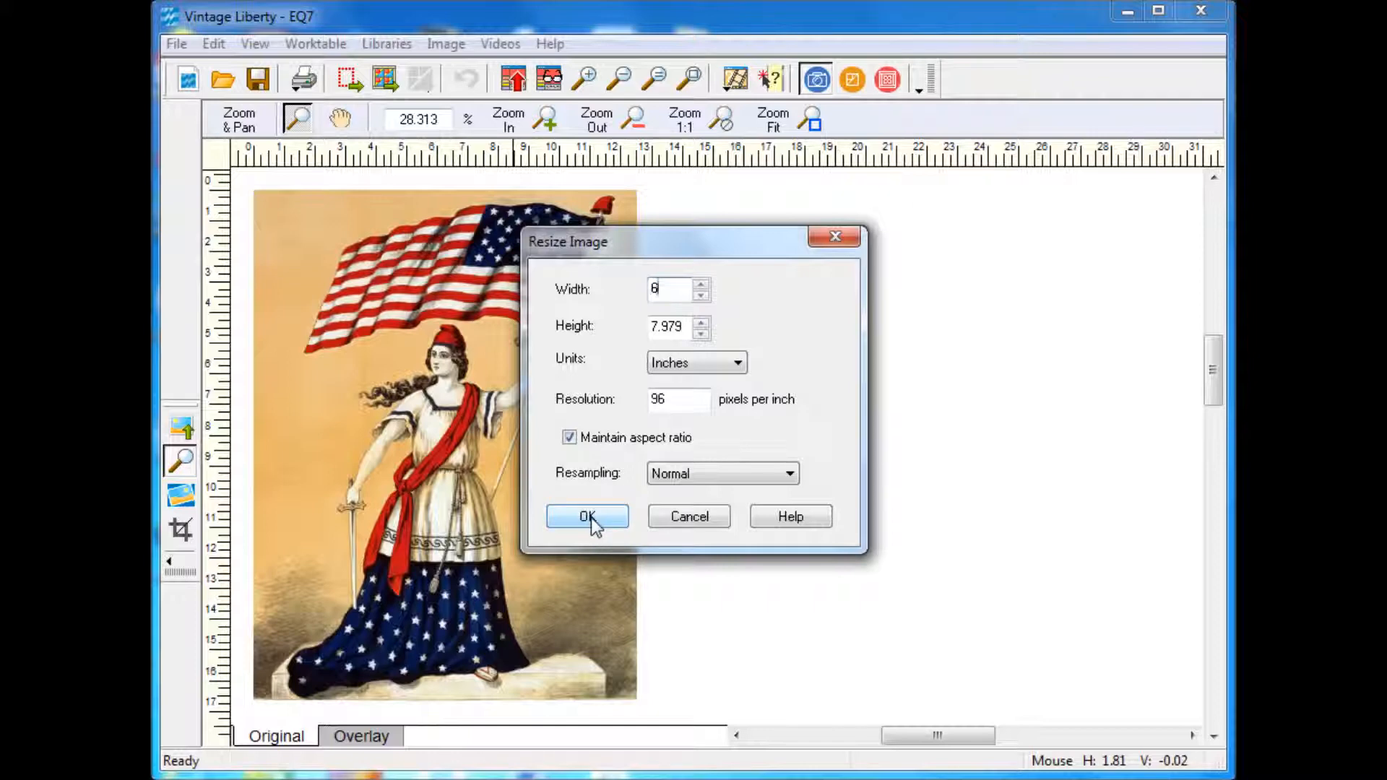
{"action": "left_click", "coordinate": [589, 517]}
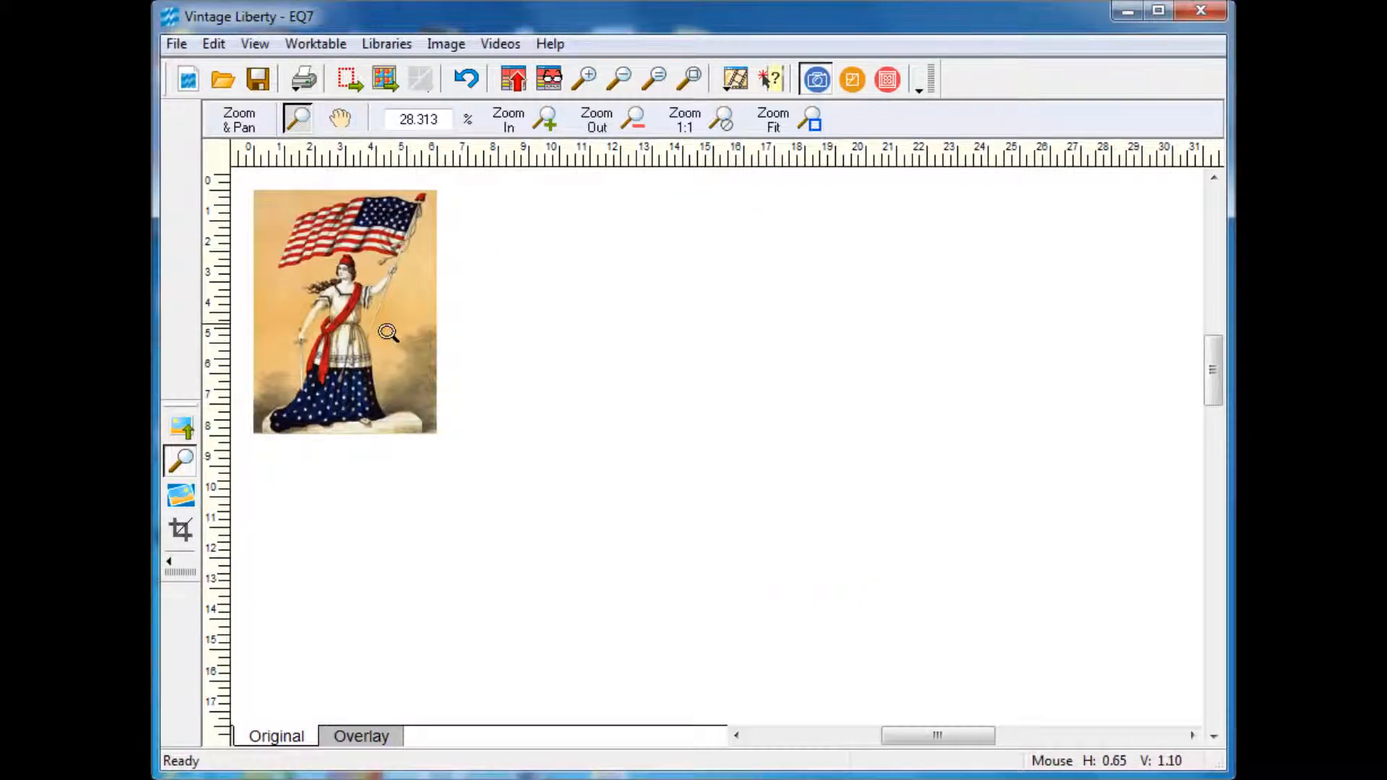
{"action": "left_click", "coordinate": [442, 44]}
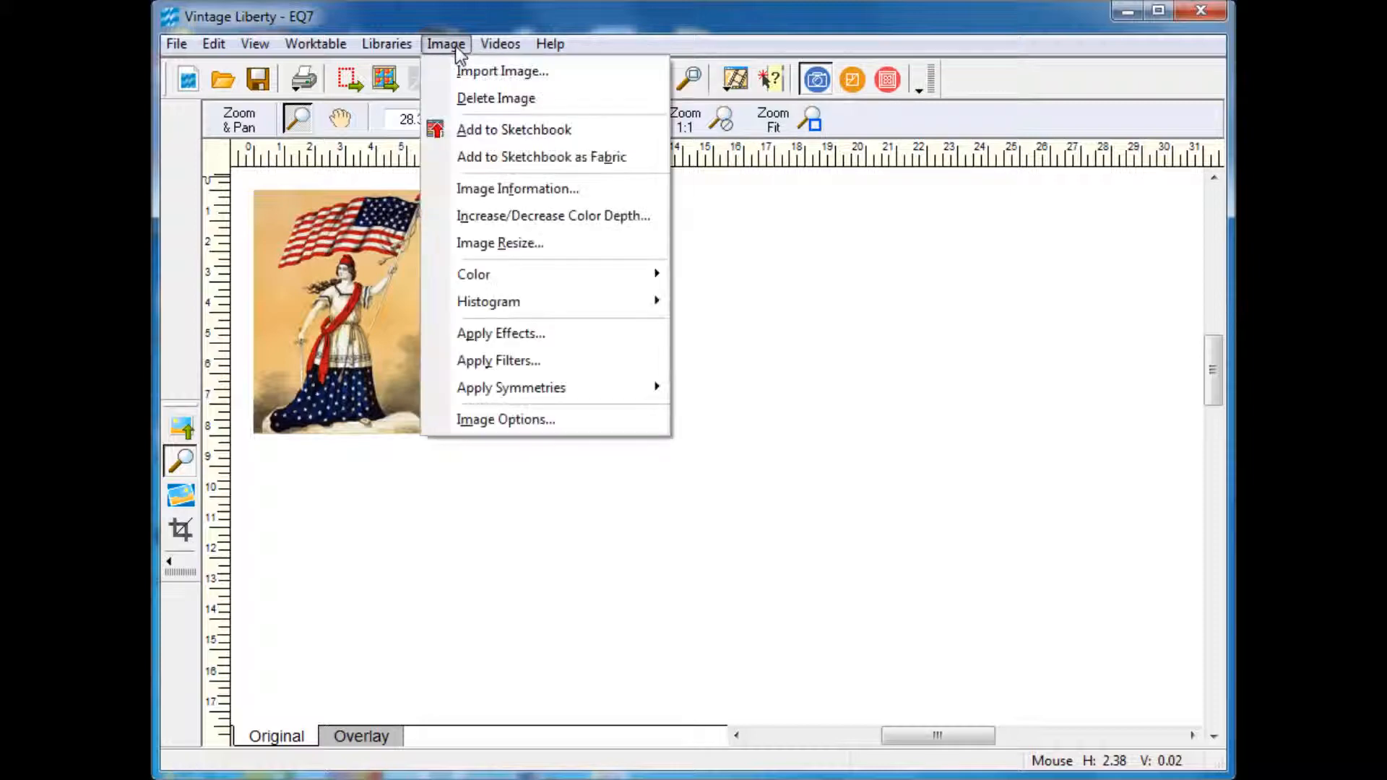
{"action": "left_click", "coordinate": [566, 158]}
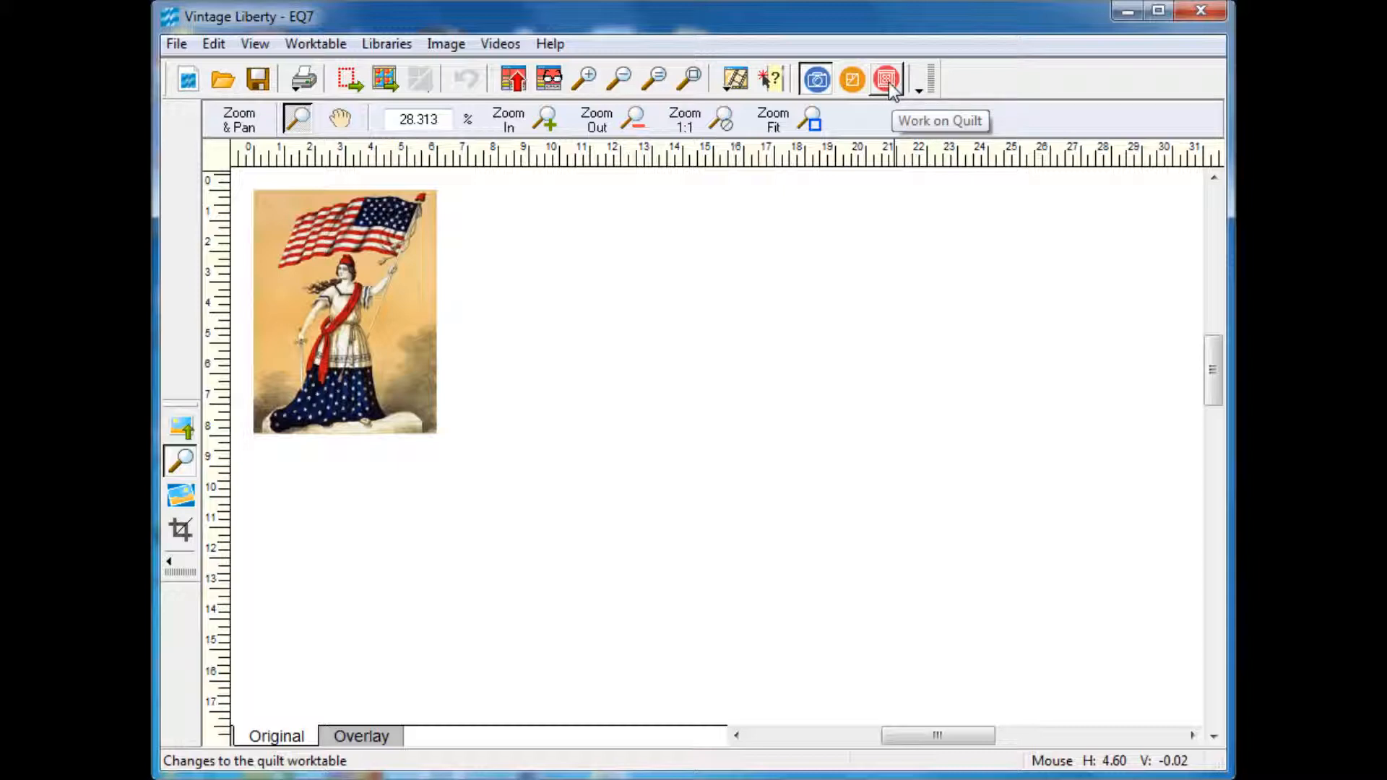
Step: On the quilt worktable, reduce the horizontal layout to 1 block across and 1 block down
{"action": "left_click", "coordinate": [887, 85]}
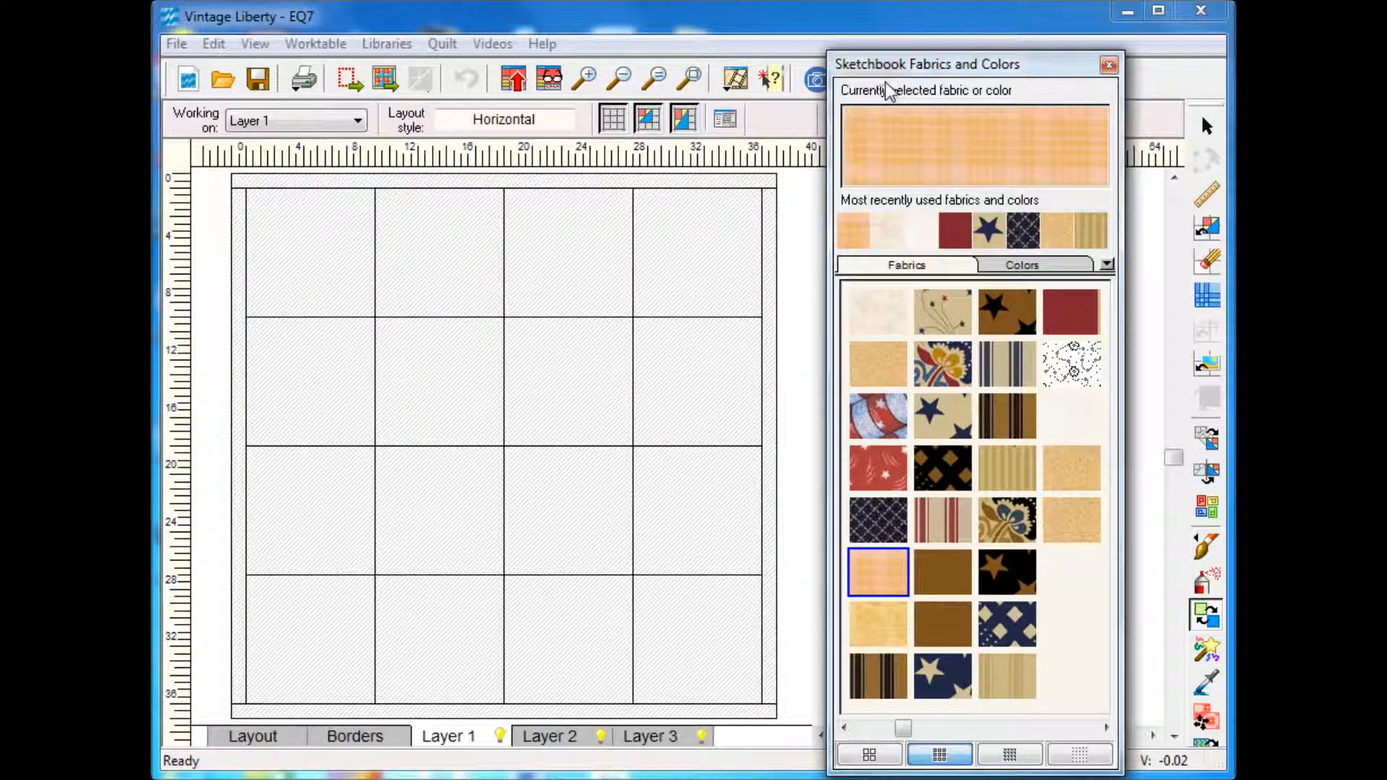
{"action": "left_click", "coordinate": [271, 749]}
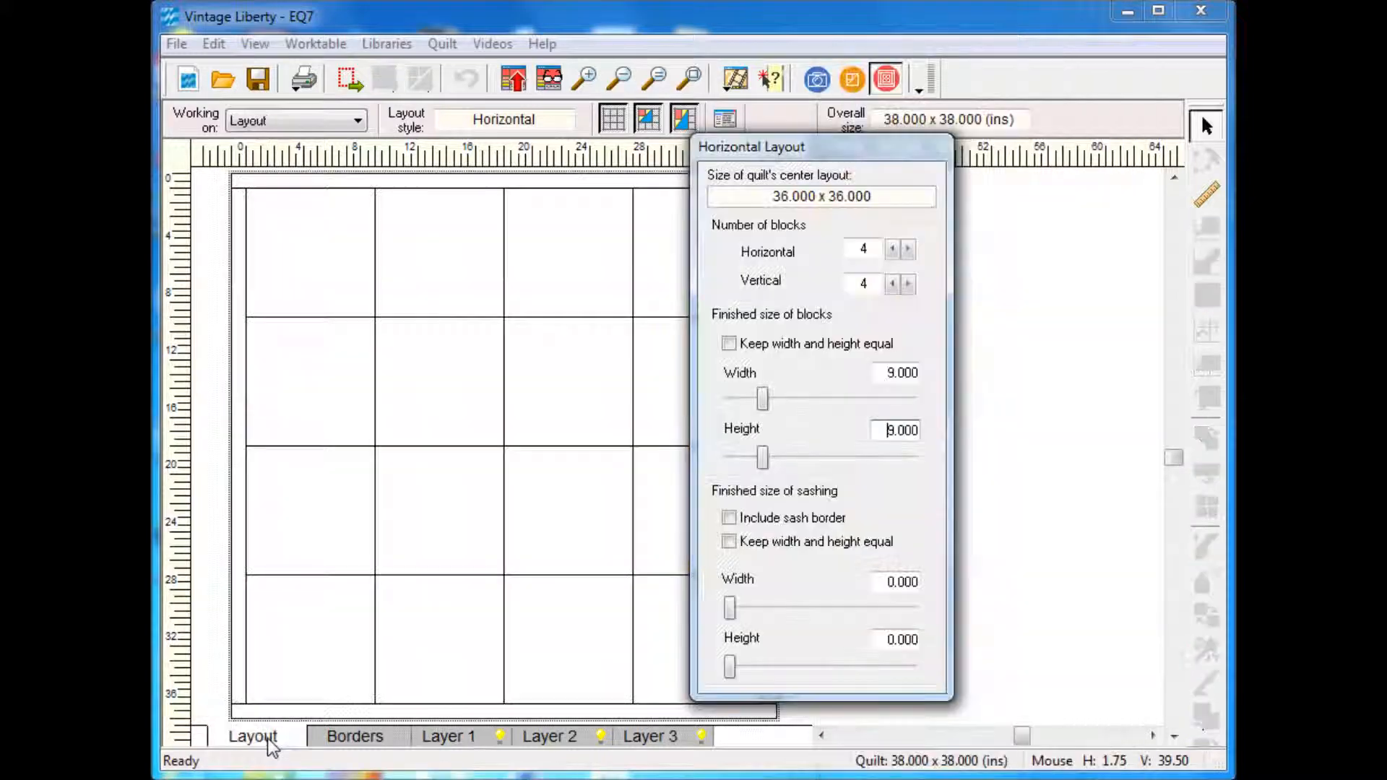
{"action": "left_click", "coordinate": [893, 250]}
{"action": "left_click", "coordinate": [893, 250]}
{"action": "left_click", "coordinate": [893, 250]}
{"action": "left_click", "coordinate": [893, 283]}
{"action": "left_click", "coordinate": [892, 283]}
{"action": "left_click", "coordinate": [893, 283]}
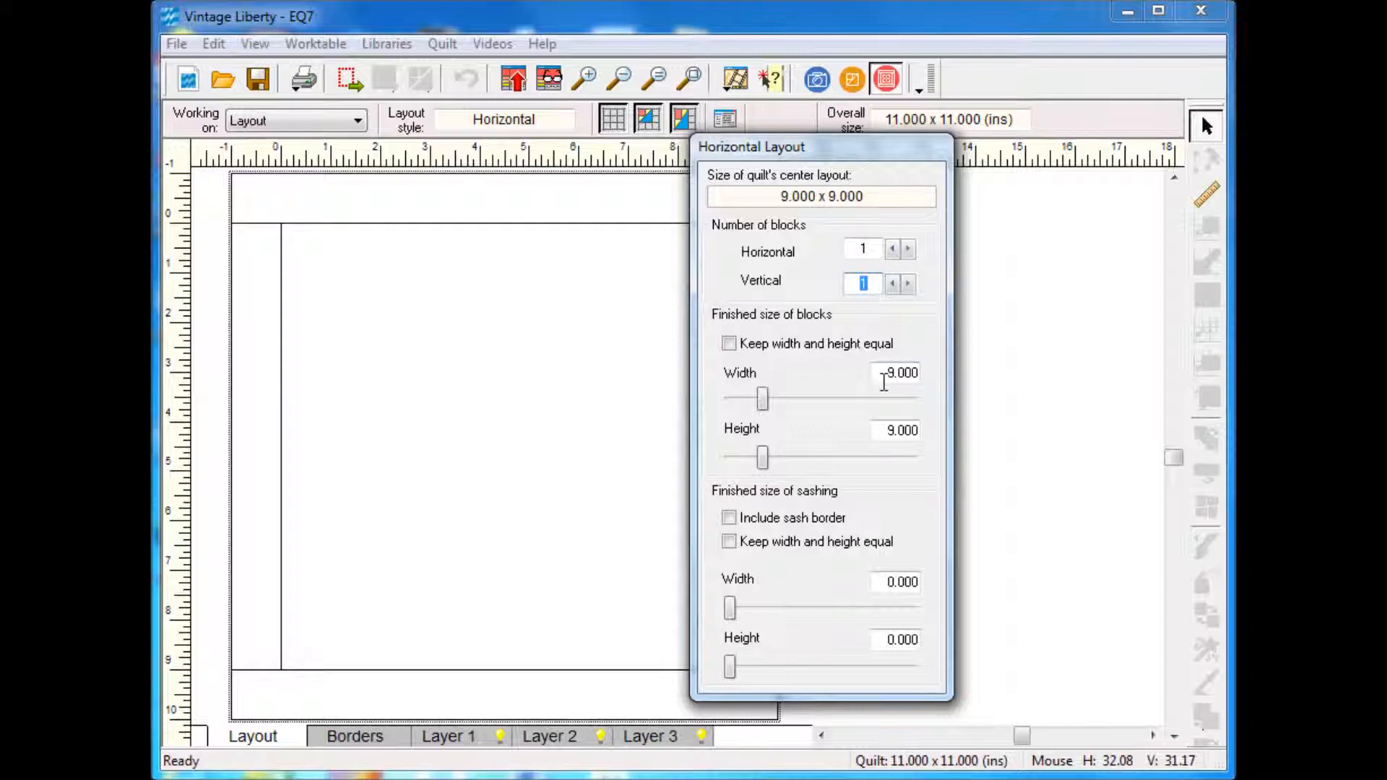
Step: Set the finished block size of the quilt layout to 6 inches wide and 8 inches high
{"action": "left_click", "coordinate": [882, 372]}
{"action": "left_click_drag", "start_coordinate": [883, 372], "coordinate": [929, 377]}
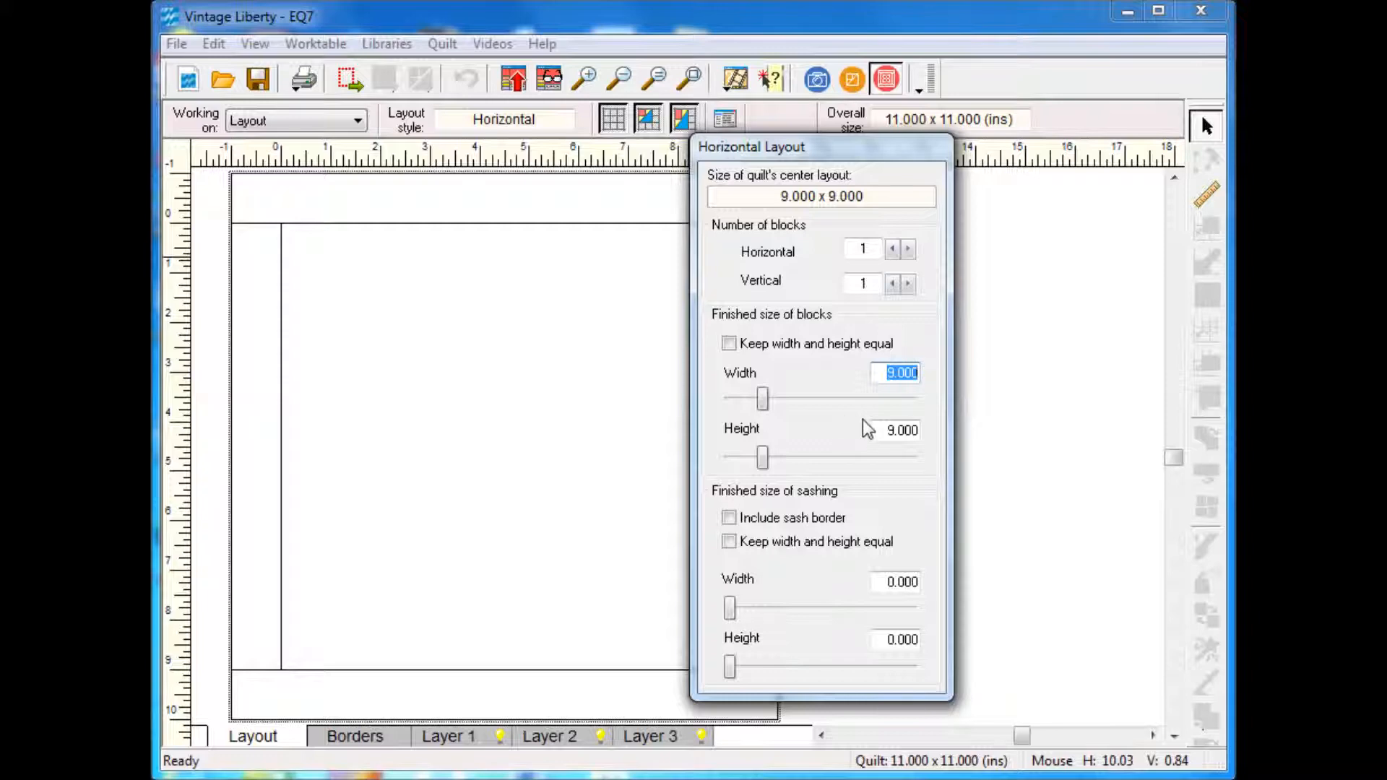
{"action": "type", "text": "6"}
{"action": "key", "text": "Tab"}
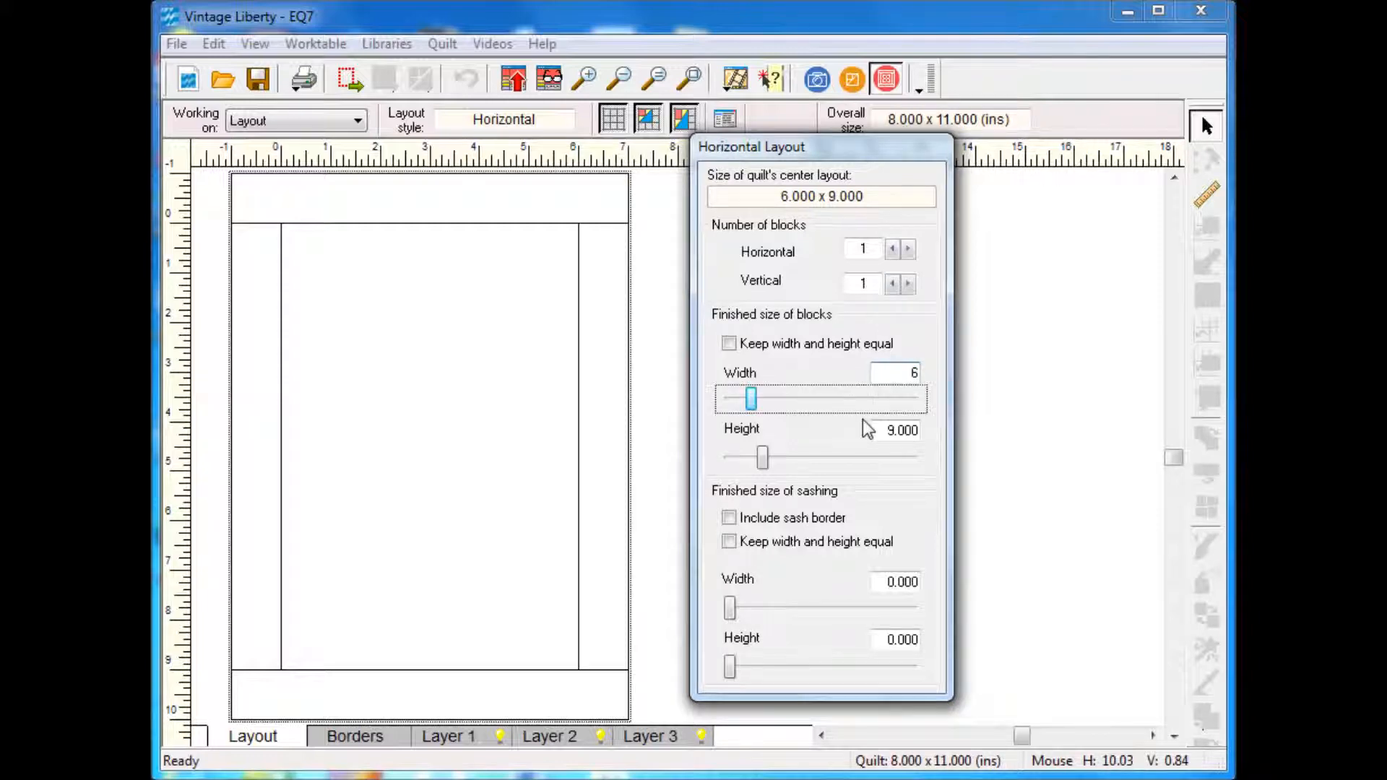
{"action": "key", "text": "Tab"}
{"action": "type", "text": "8"}
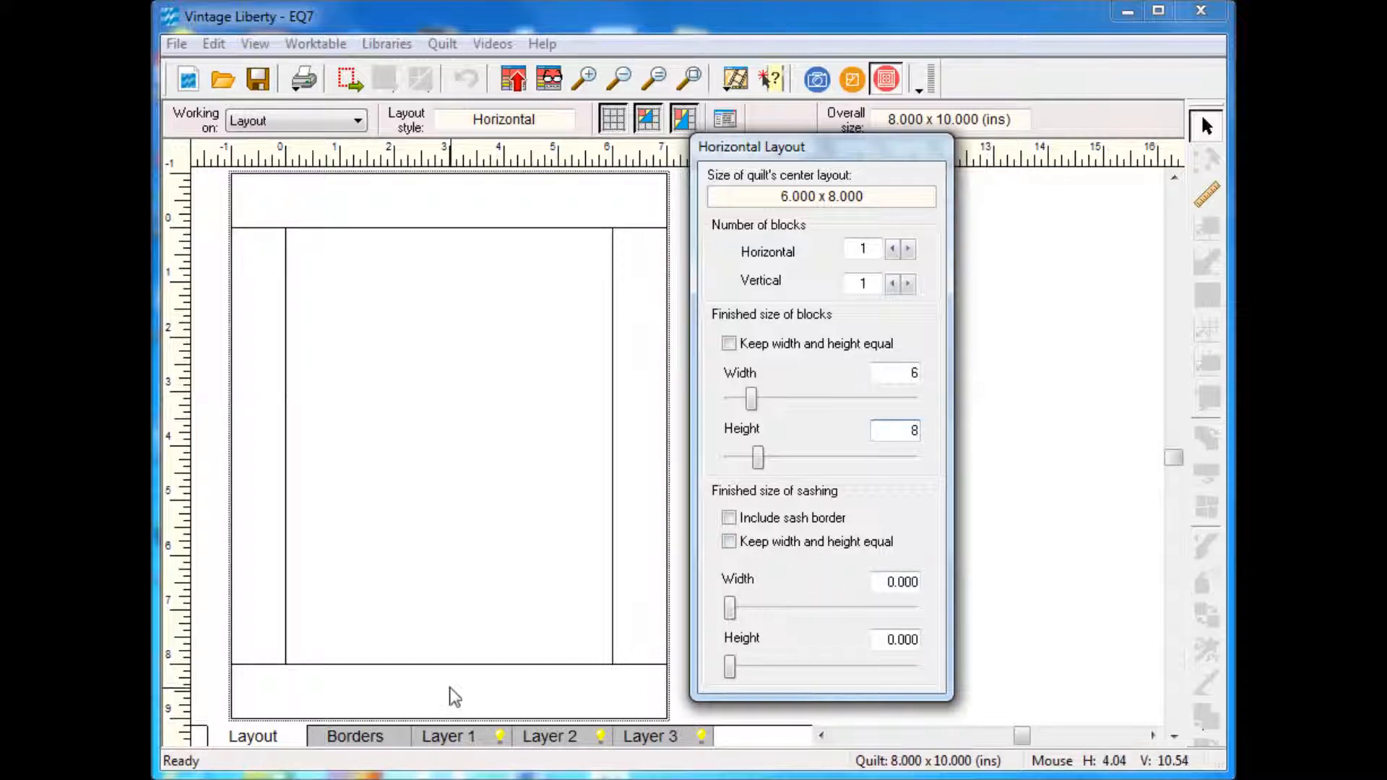
Step: Change the first border to the Corner Blocks style and make it 0.500 inches wide on all sides
{"action": "left_click", "coordinate": [356, 739]}
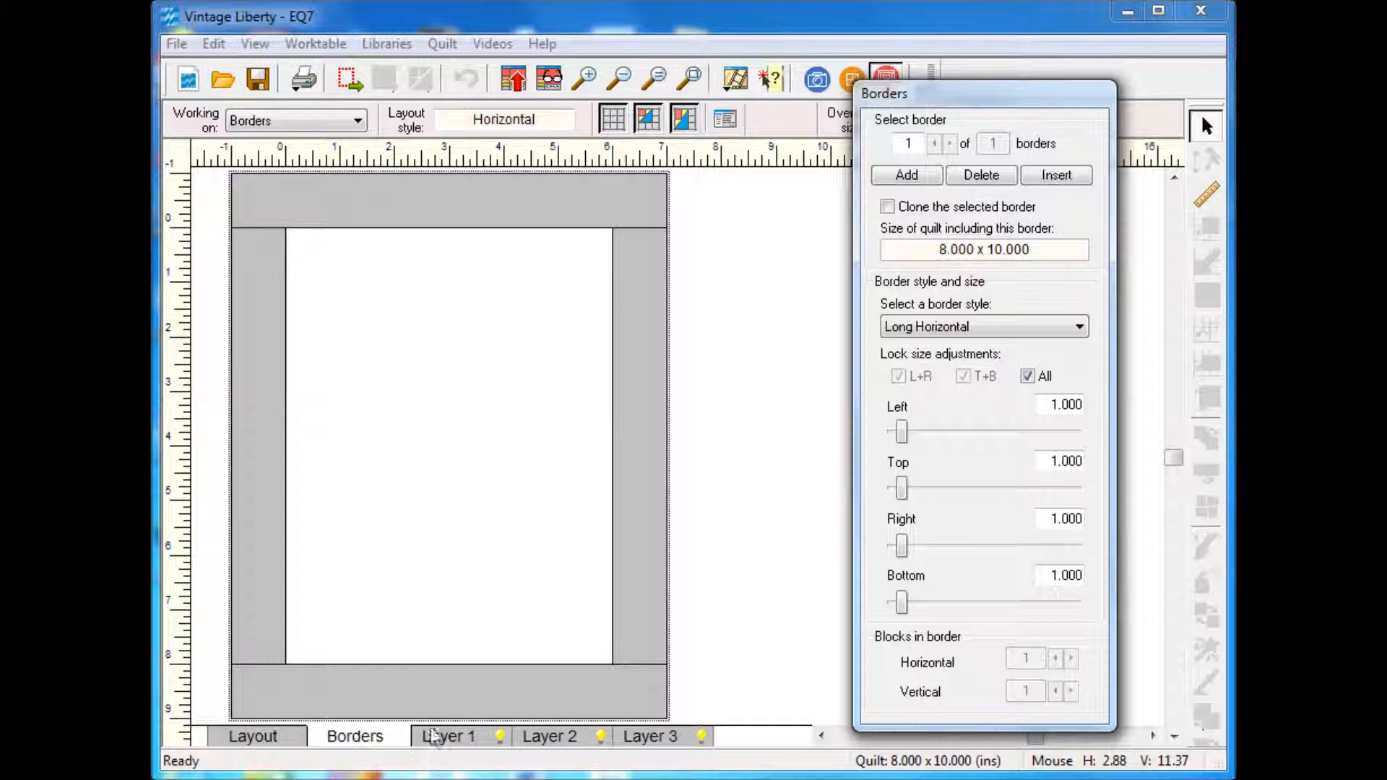
{"action": "left_click", "coordinate": [1079, 327]}
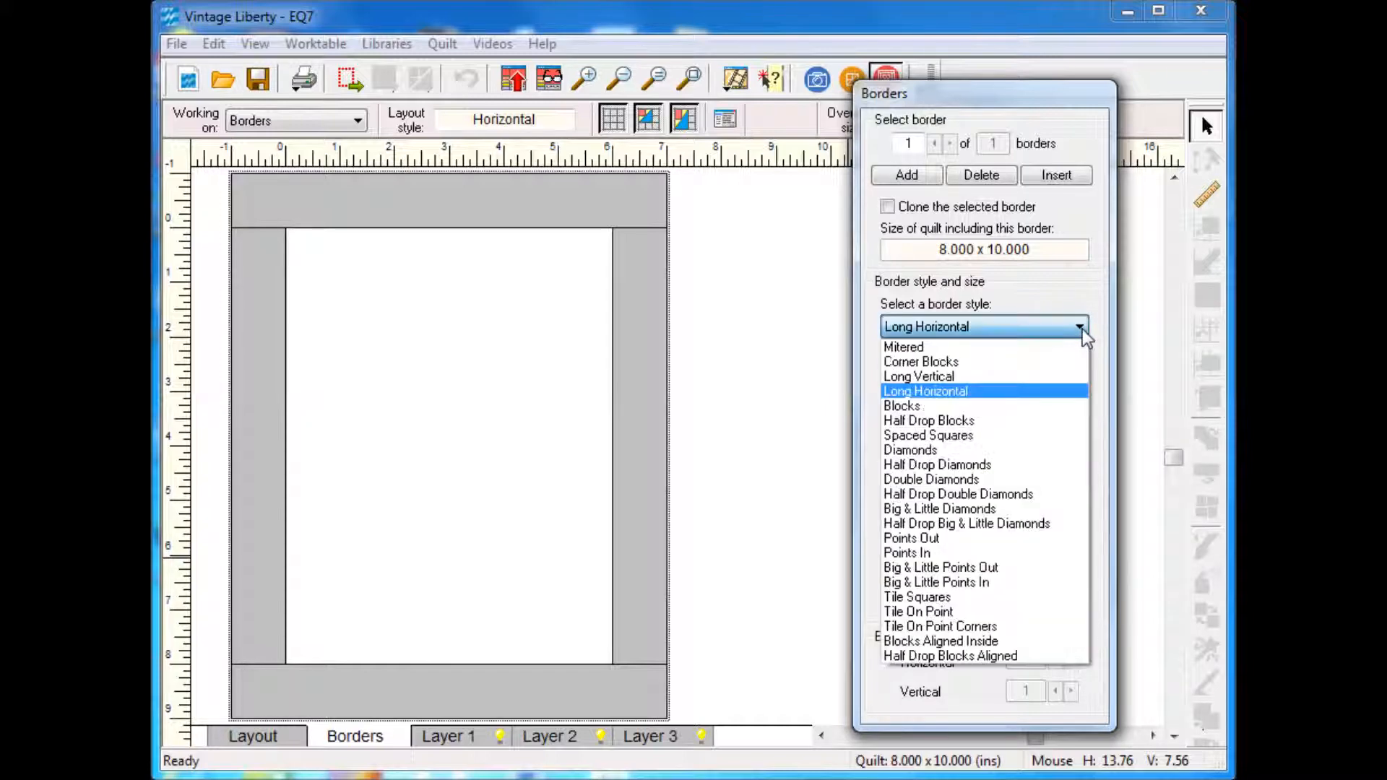
{"action": "left_click", "coordinate": [960, 360]}
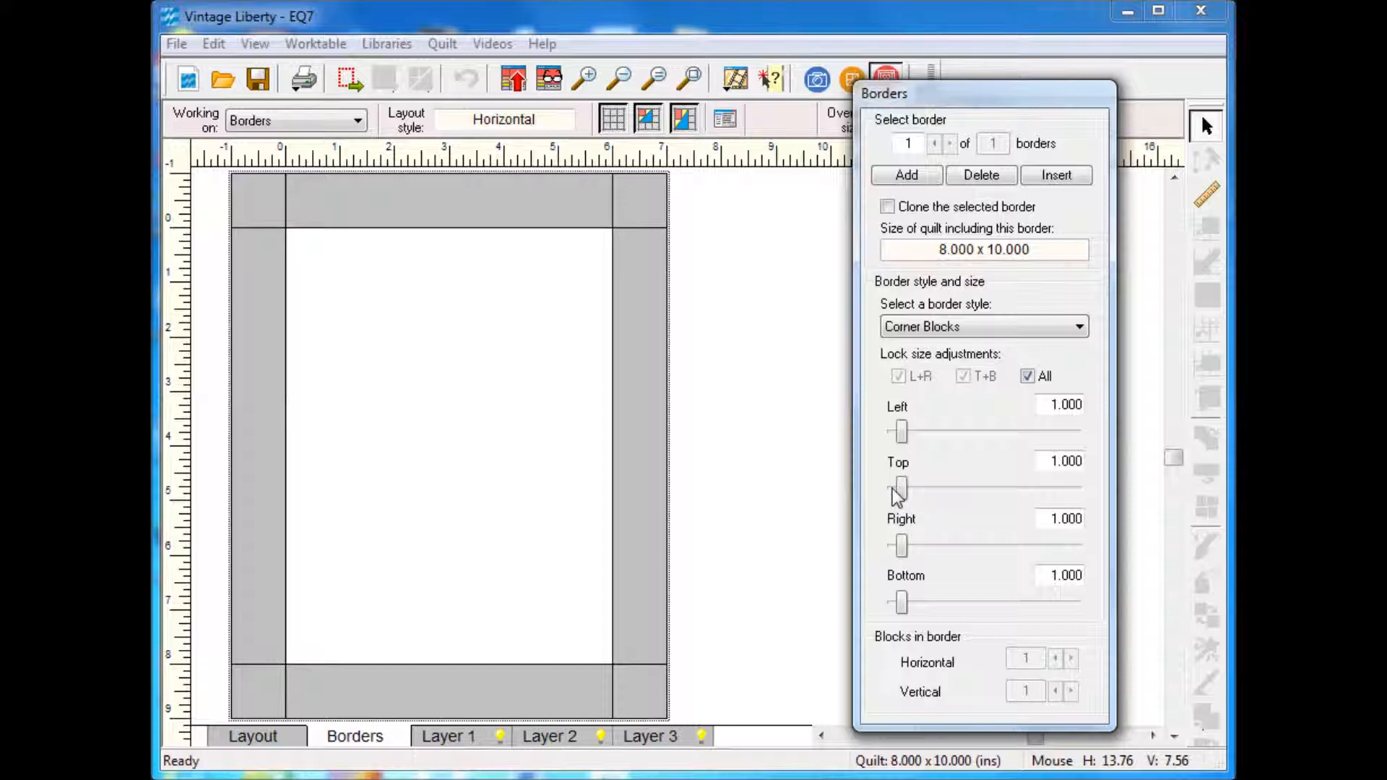
{"action": "left_click_drag", "start_coordinate": [894, 489], "coordinate": [895, 491]}
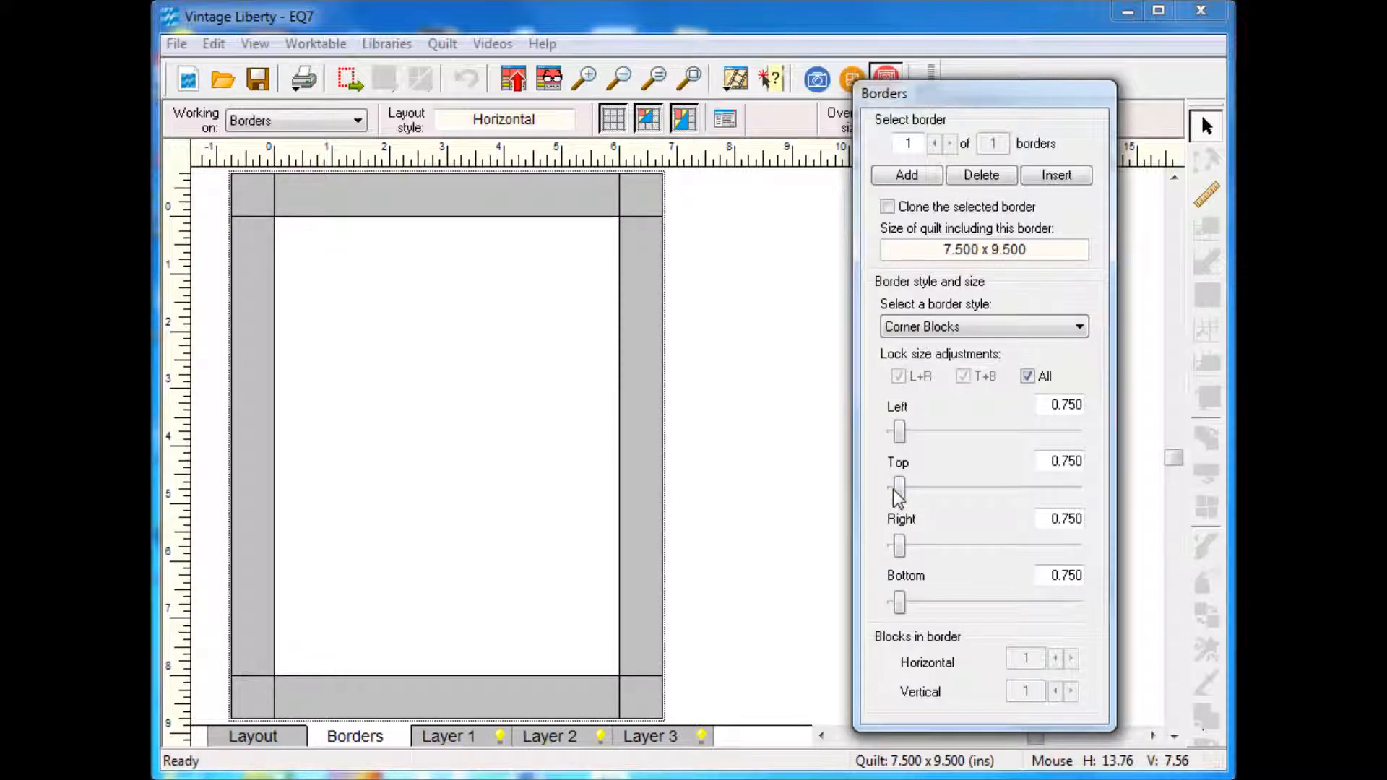
{"action": "left_click_drag", "start_coordinate": [895, 492], "coordinate": [893, 490]}
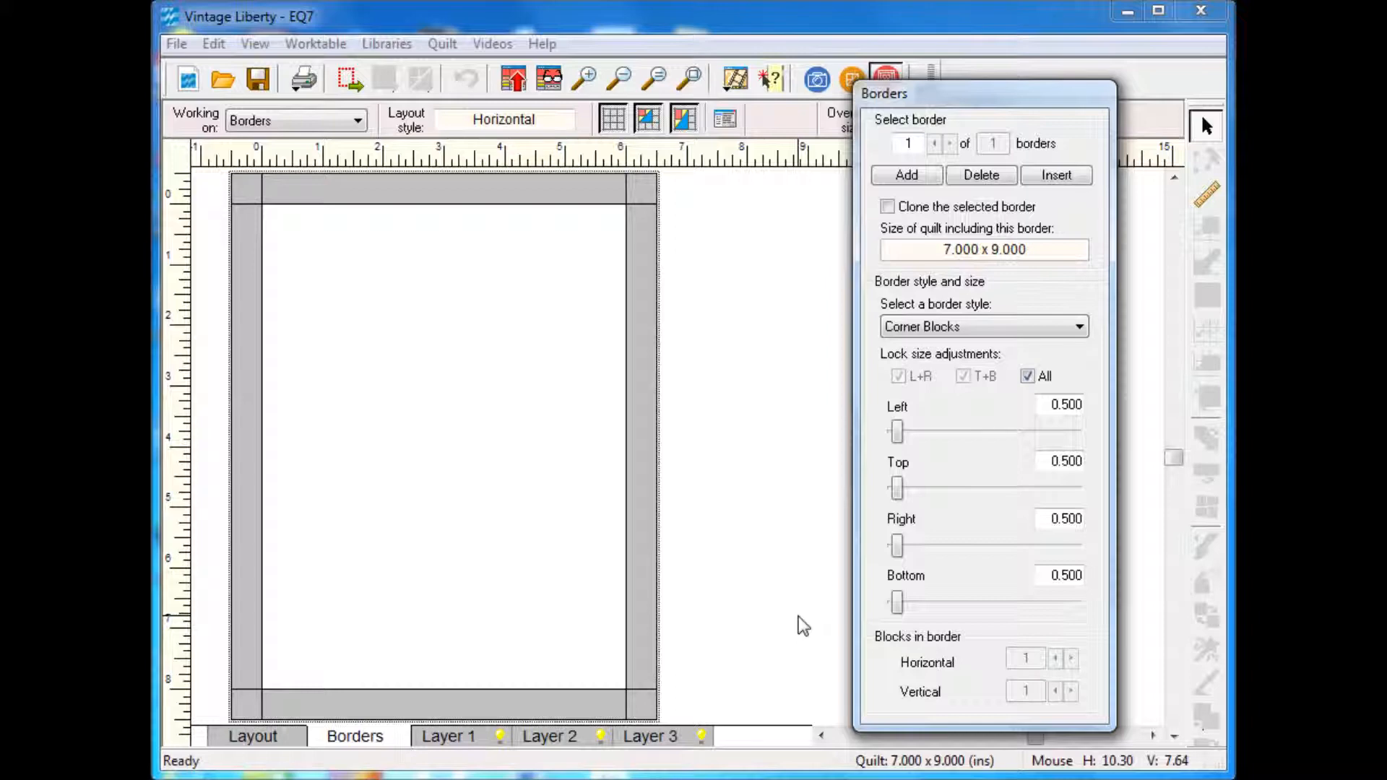
Step: Add a second border in Blocks Aligned Inside style, with 1 horizontal and 1 vertical block, 1.500 inches wide on all sides
{"action": "left_click", "coordinate": [916, 179]}
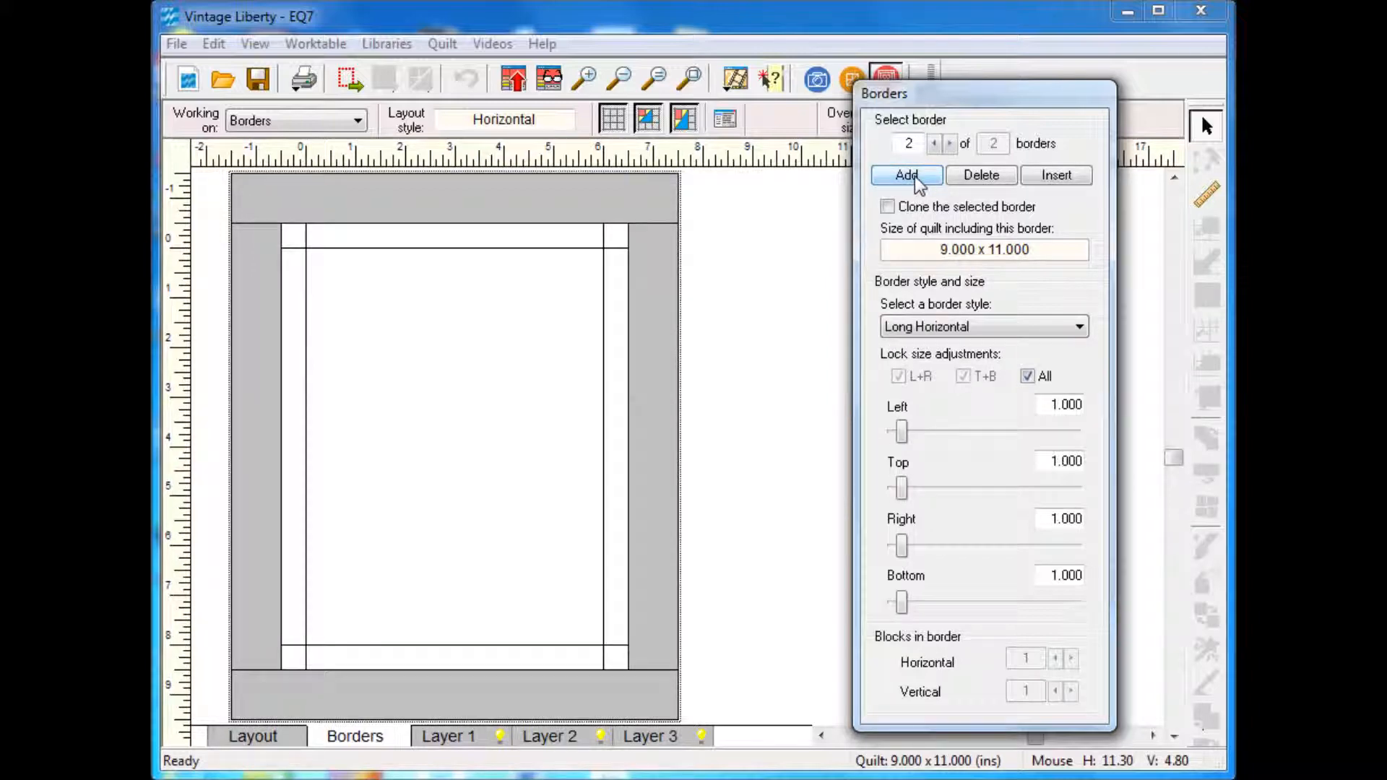
{"action": "left_click", "coordinate": [1080, 329]}
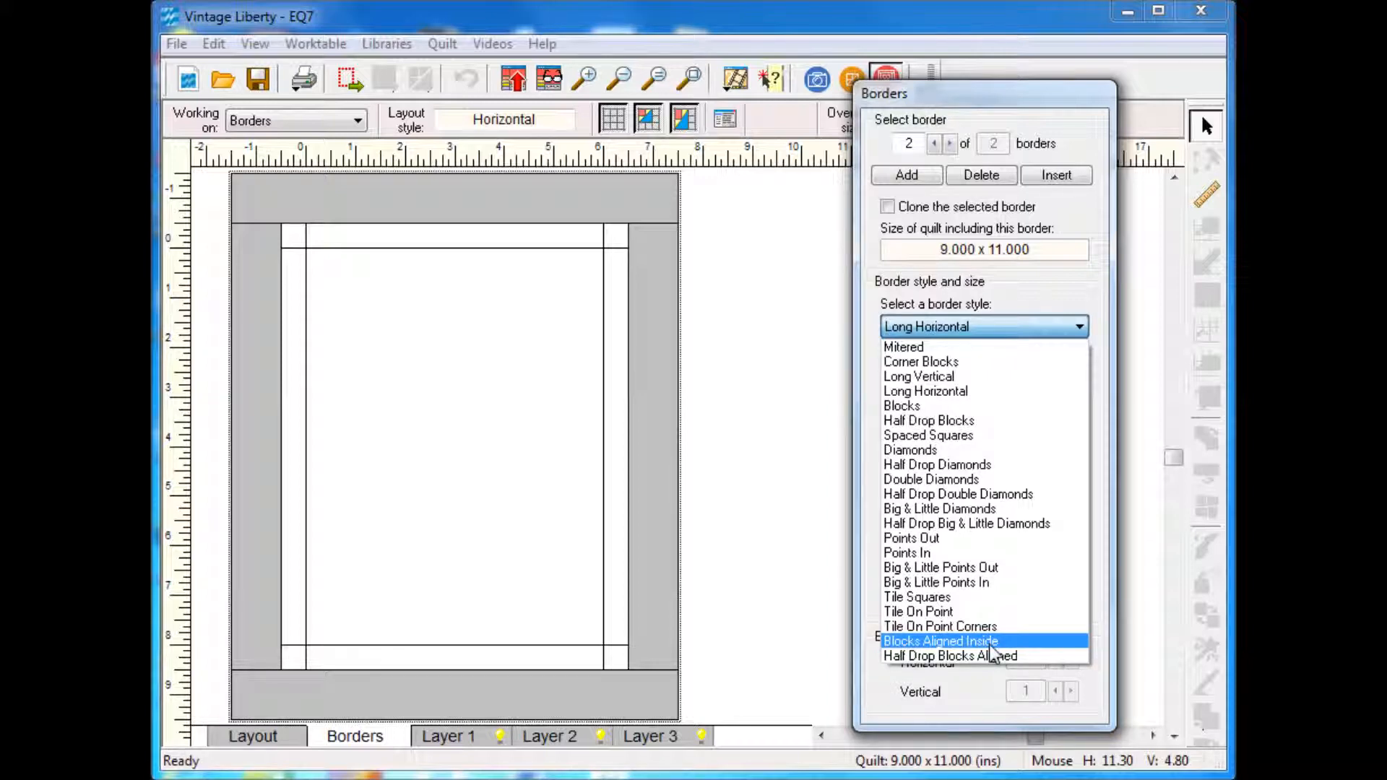
{"action": "left_click", "coordinate": [939, 641]}
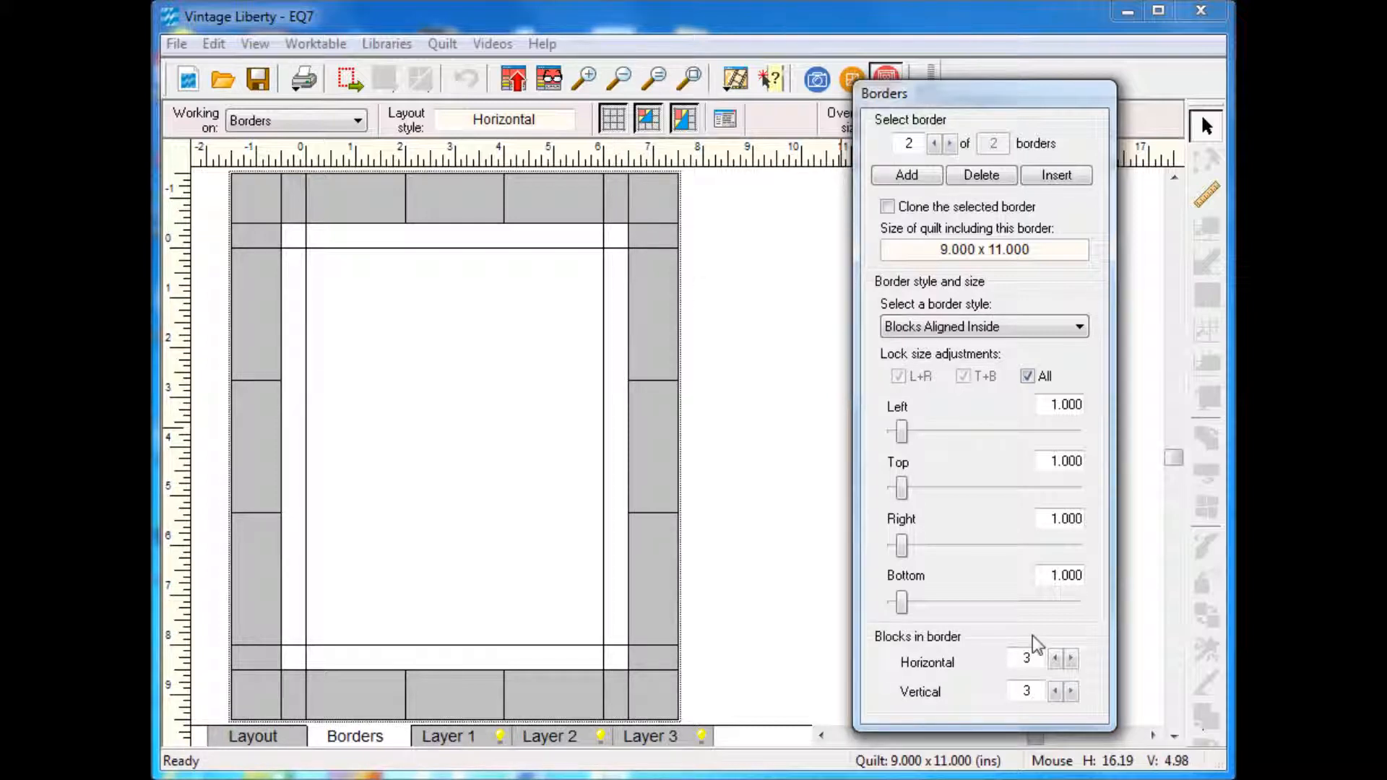
{"action": "left_click", "coordinate": [1055, 658]}
{"action": "left_click", "coordinate": [1055, 658]}
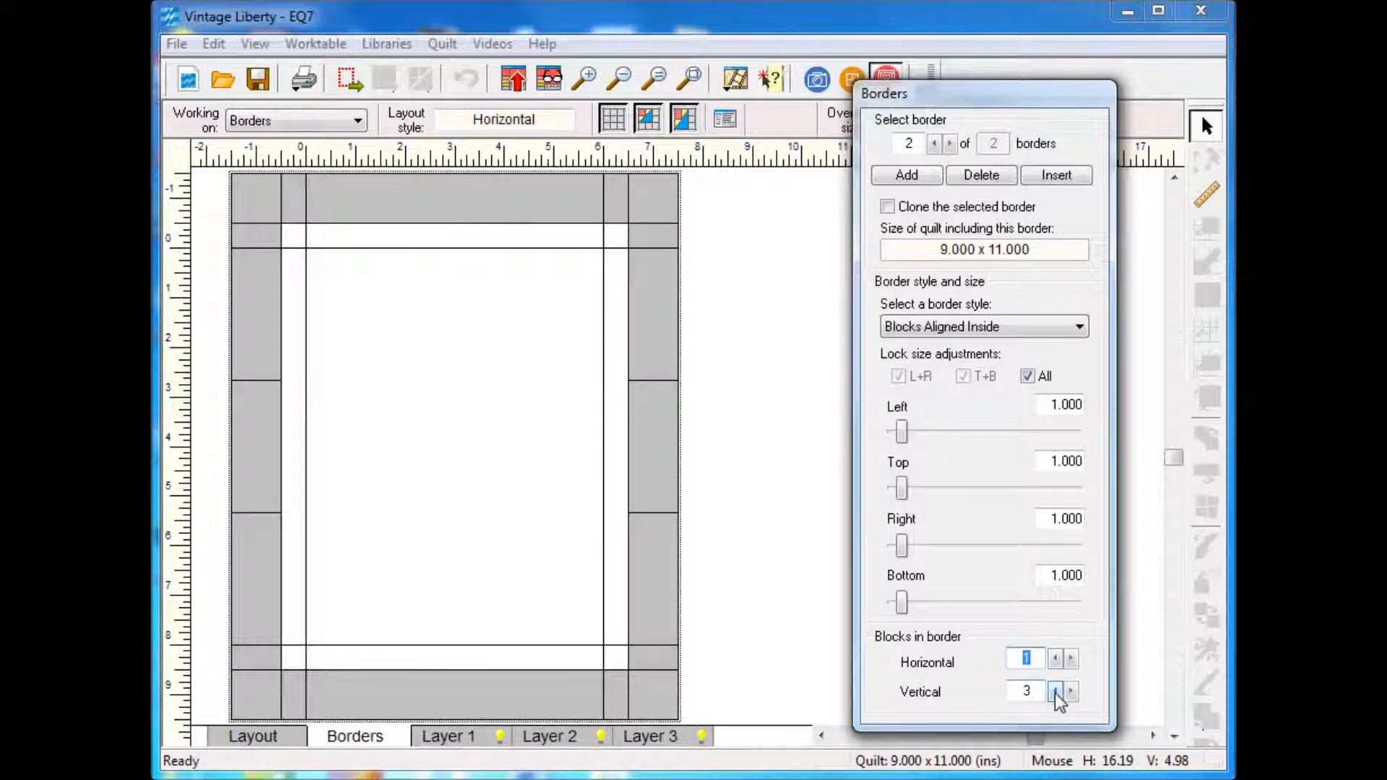
{"action": "left_click", "coordinate": [1055, 692]}
{"action": "left_click", "coordinate": [1056, 692]}
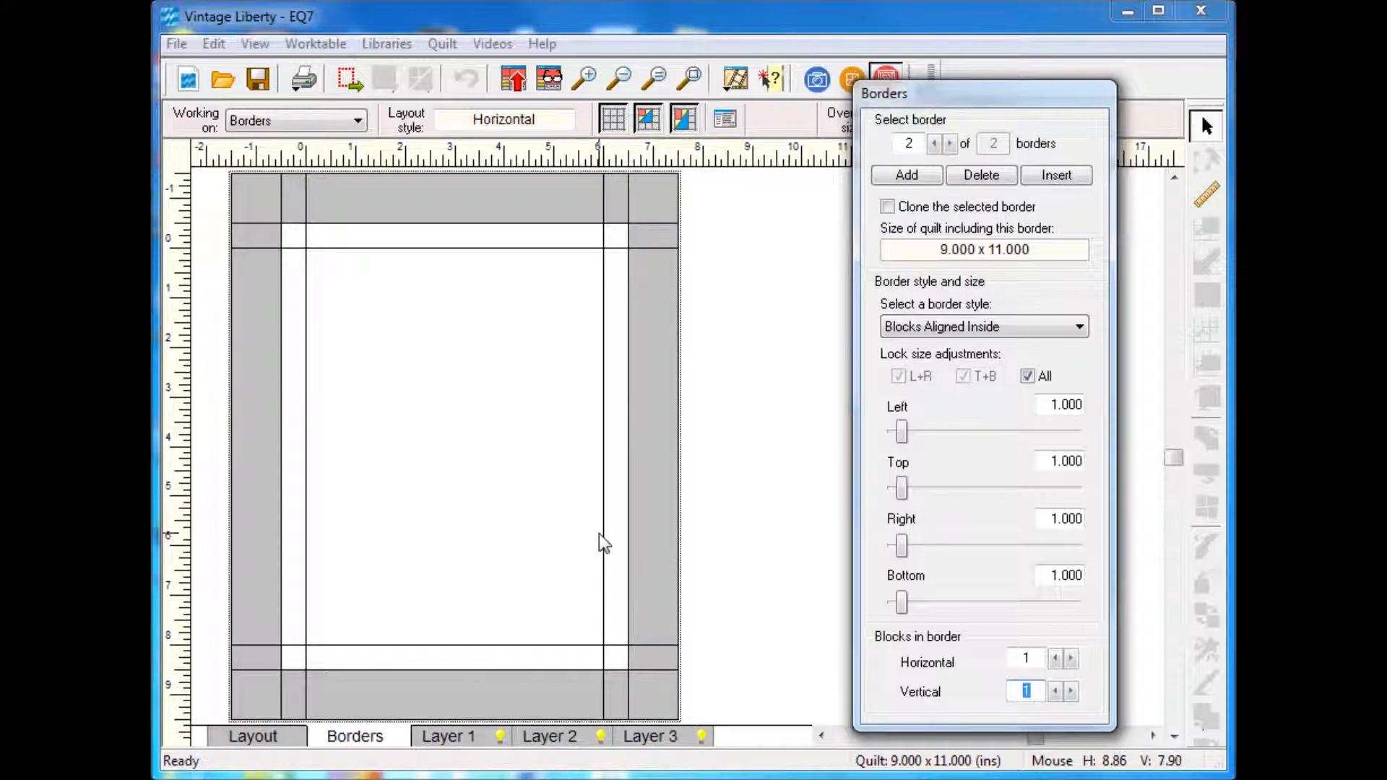
{"action": "left_click", "coordinate": [933, 489]}
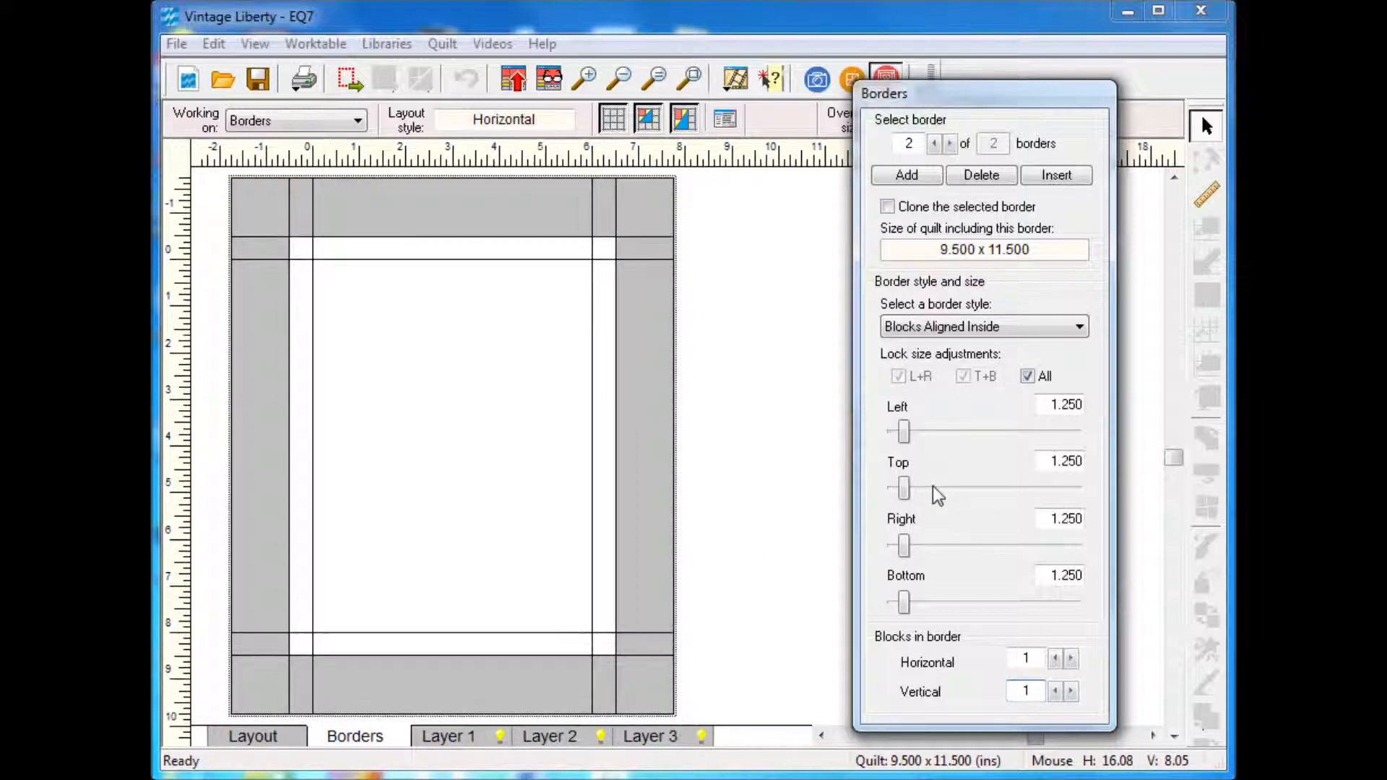
{"action": "left_click", "coordinate": [934, 489]}
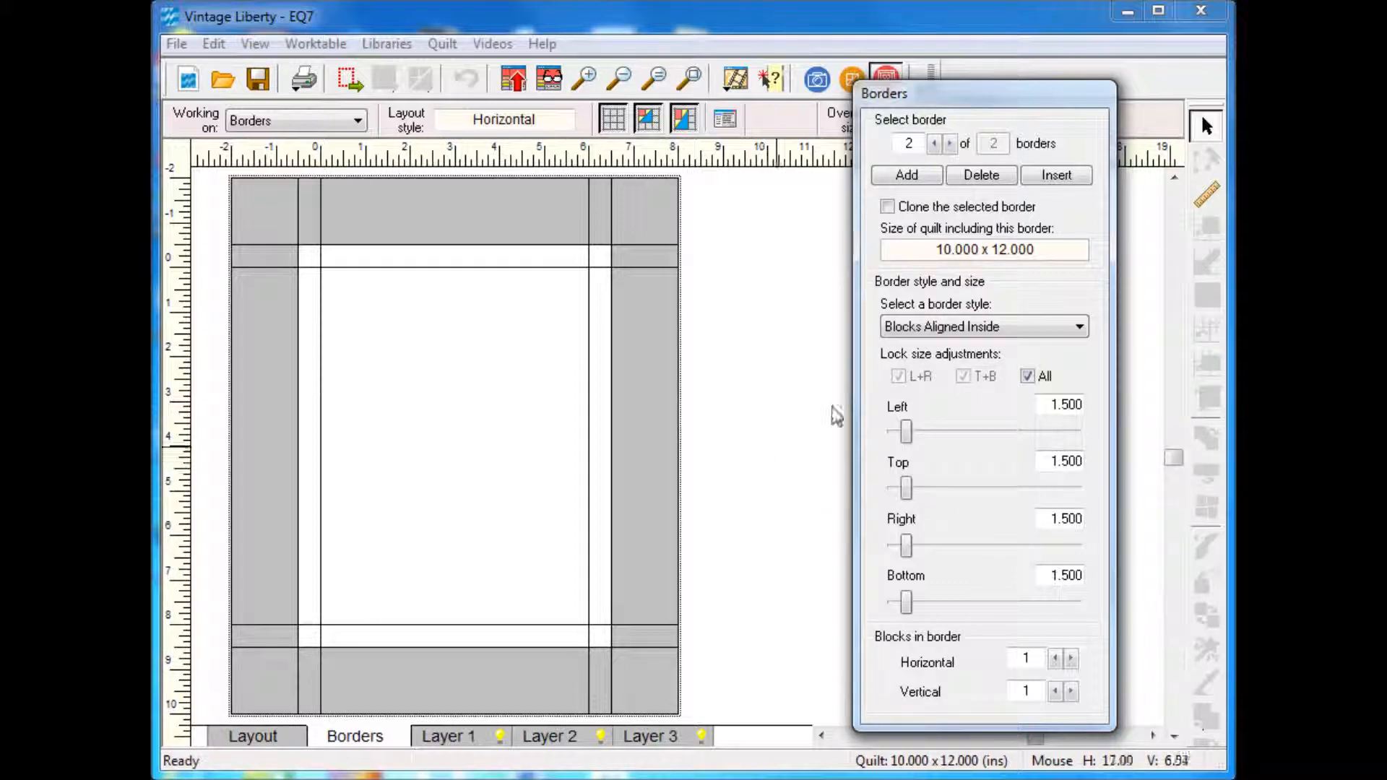
Step: Add a third Long Horizontal border 1.750 inches wide on all sides, and switch to Layer 1 of the quilt
{"action": "left_click", "coordinate": [912, 176]}
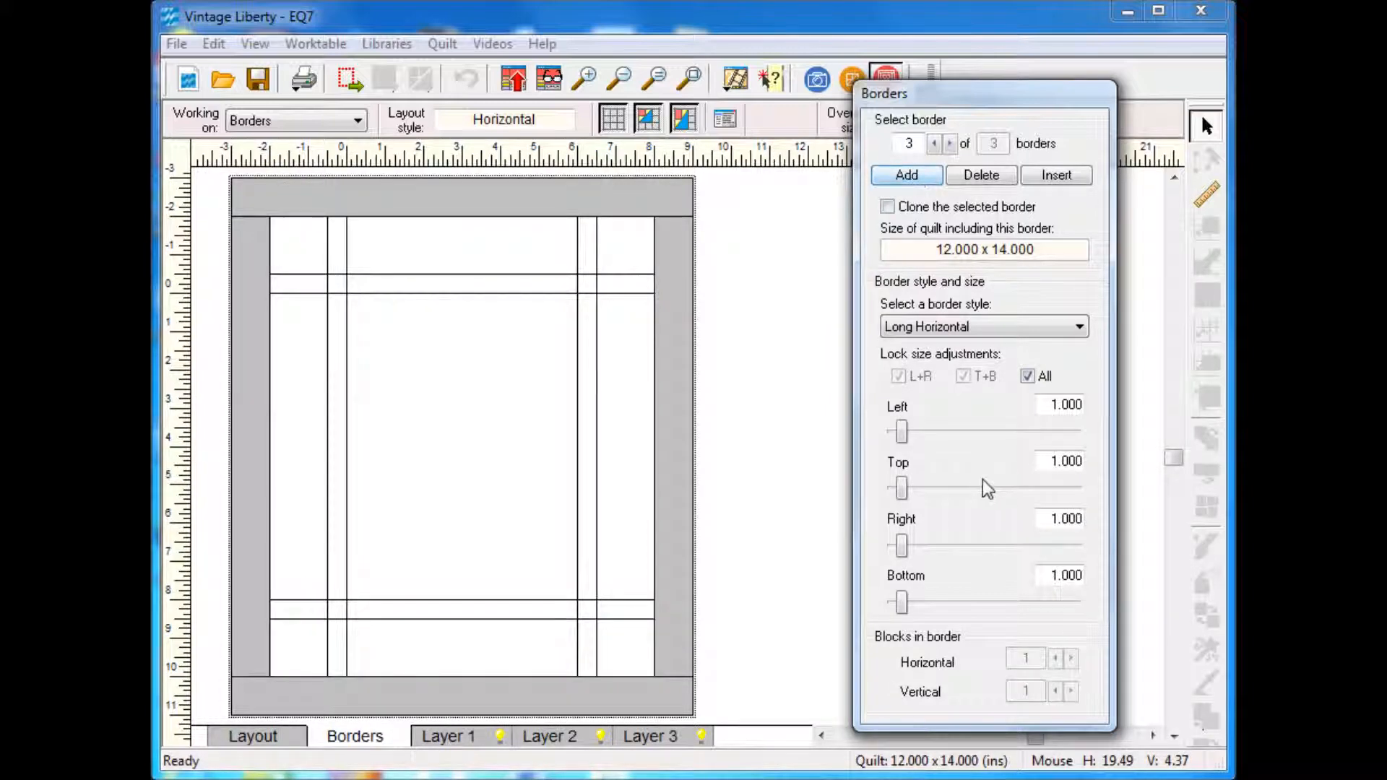
{"action": "left_click", "coordinate": [944, 490]}
{"action": "left_click", "coordinate": [944, 490]}
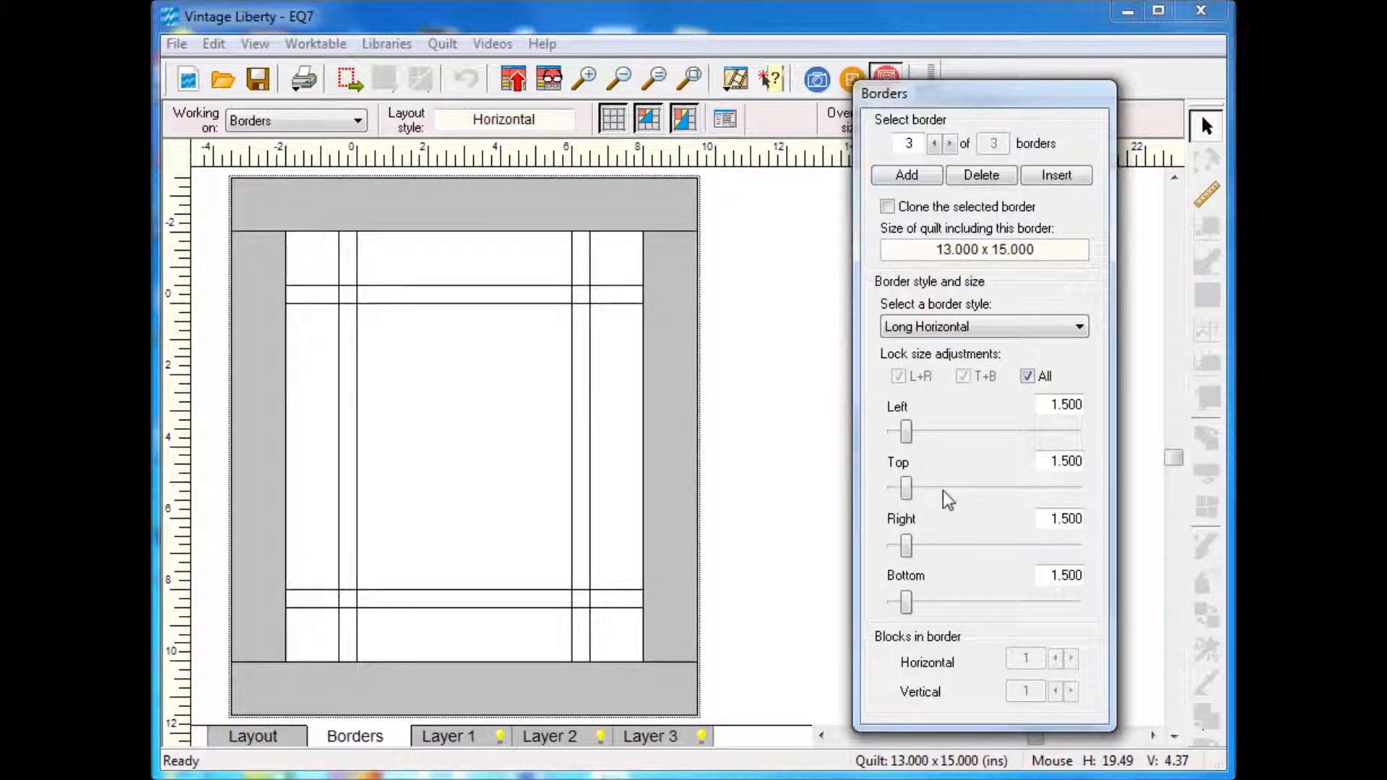
{"action": "left_click", "coordinate": [943, 492]}
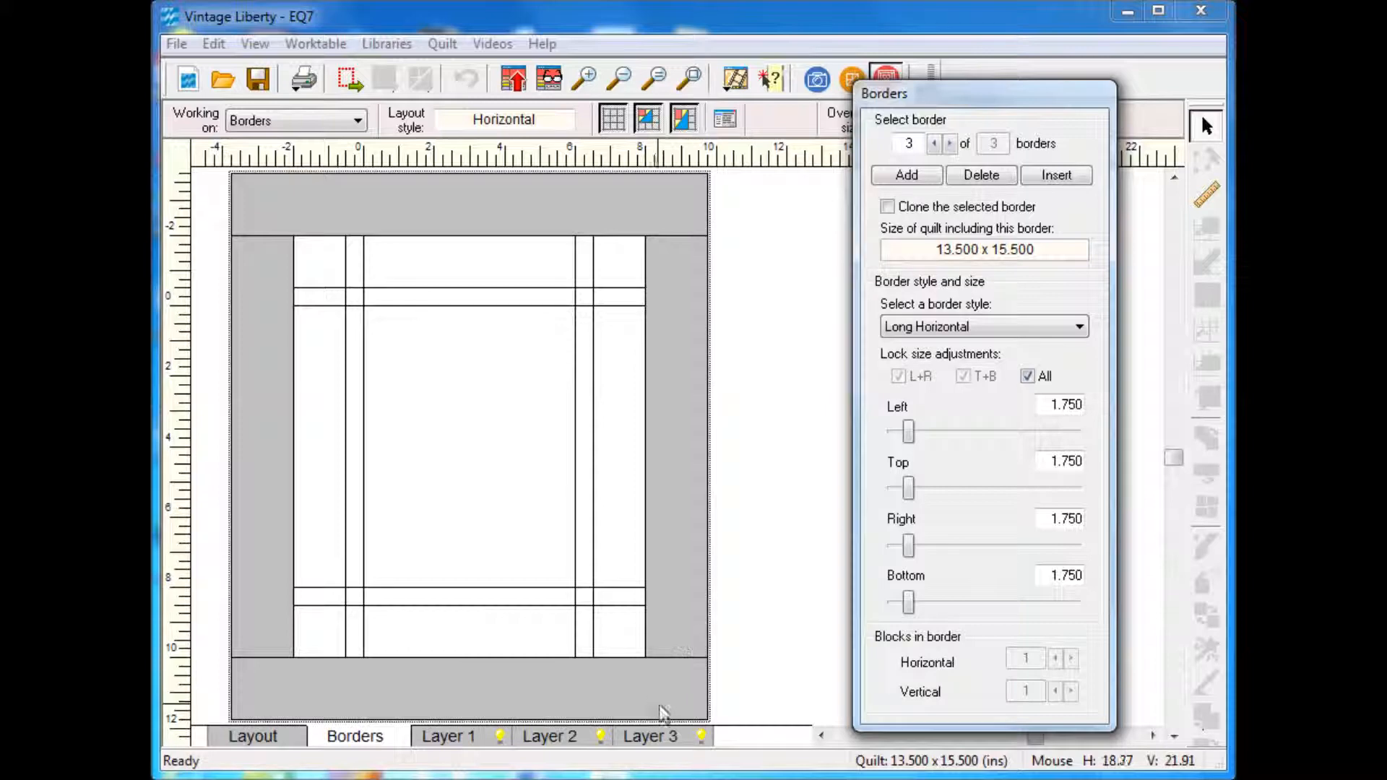
{"action": "left_click", "coordinate": [471, 741]}
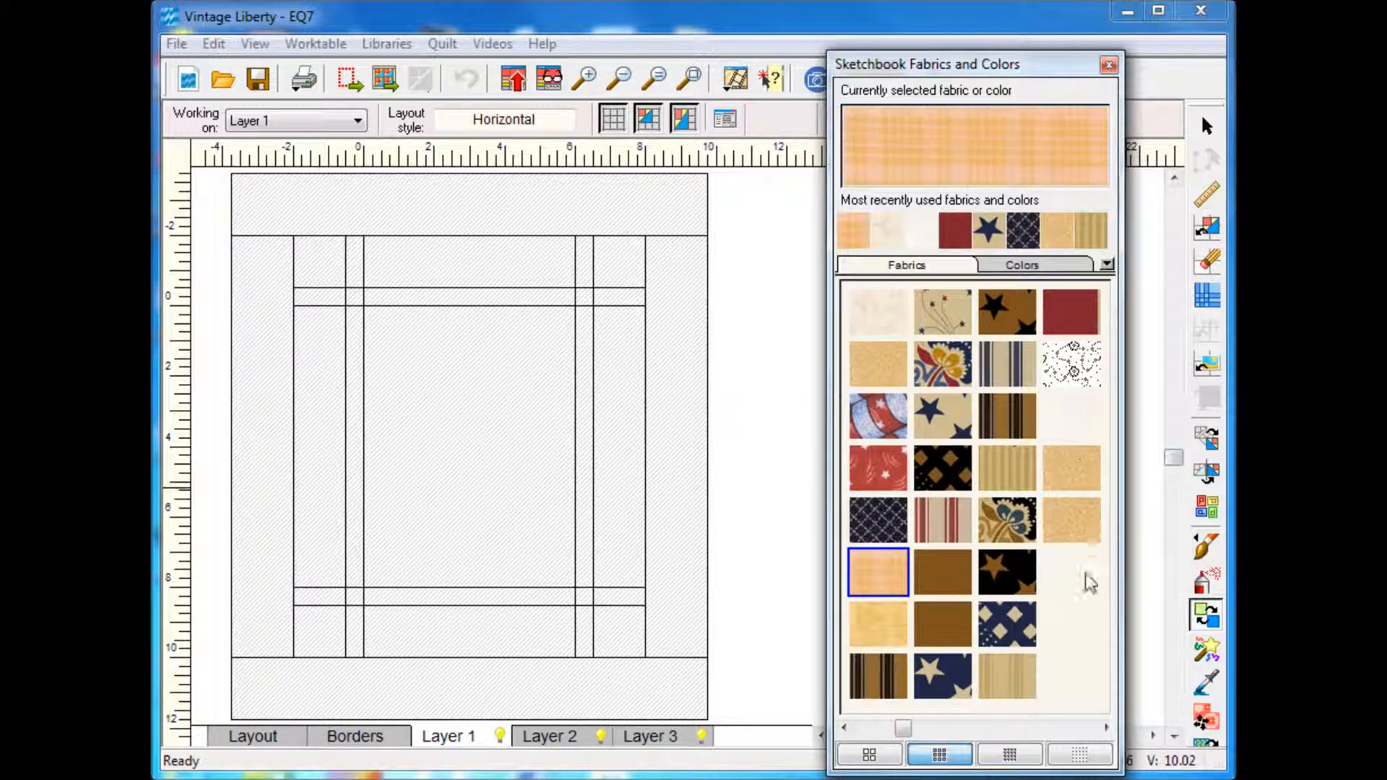
Step: Fill only the center block of the quilt with the vintage Lady Liberty fabric using the Paintbrush
{"action": "left_click", "coordinate": [1078, 486]}
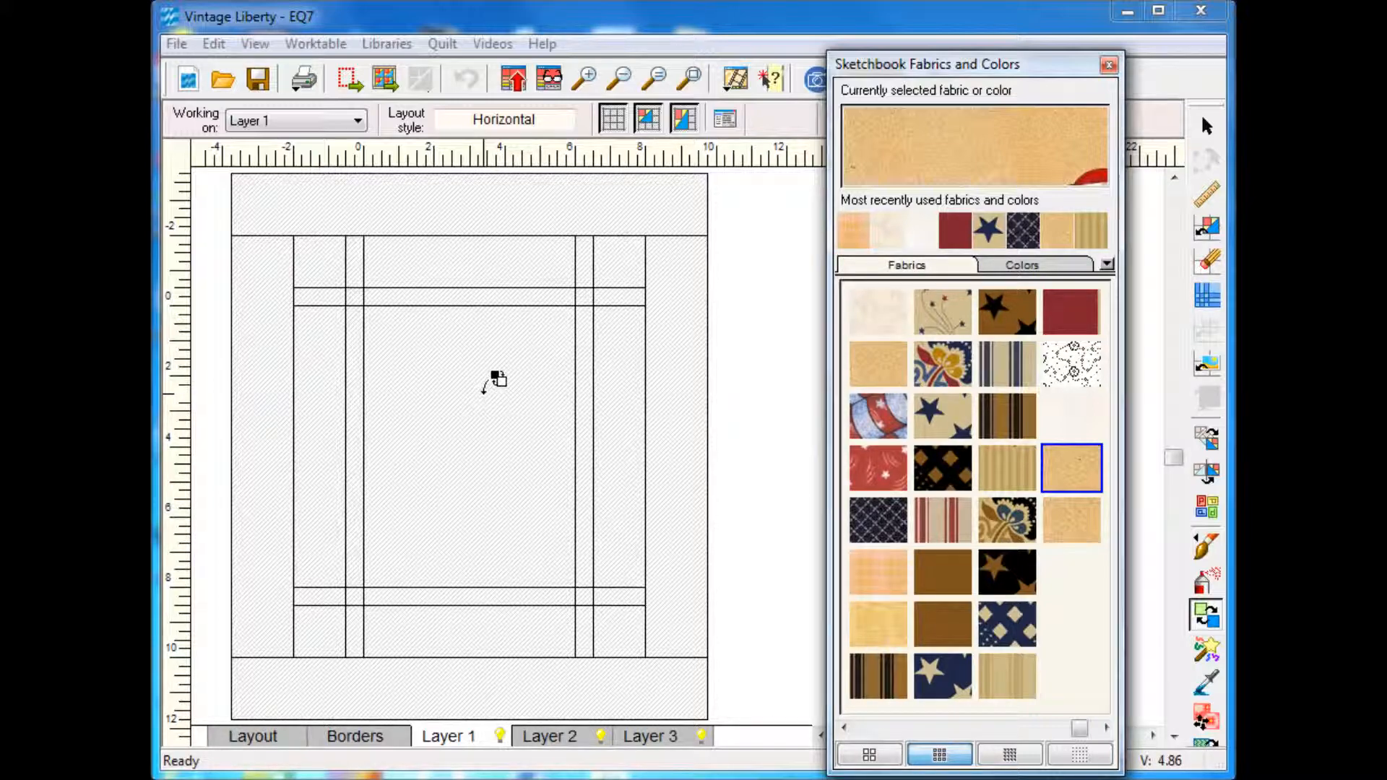
{"action": "left_click", "coordinate": [495, 379]}
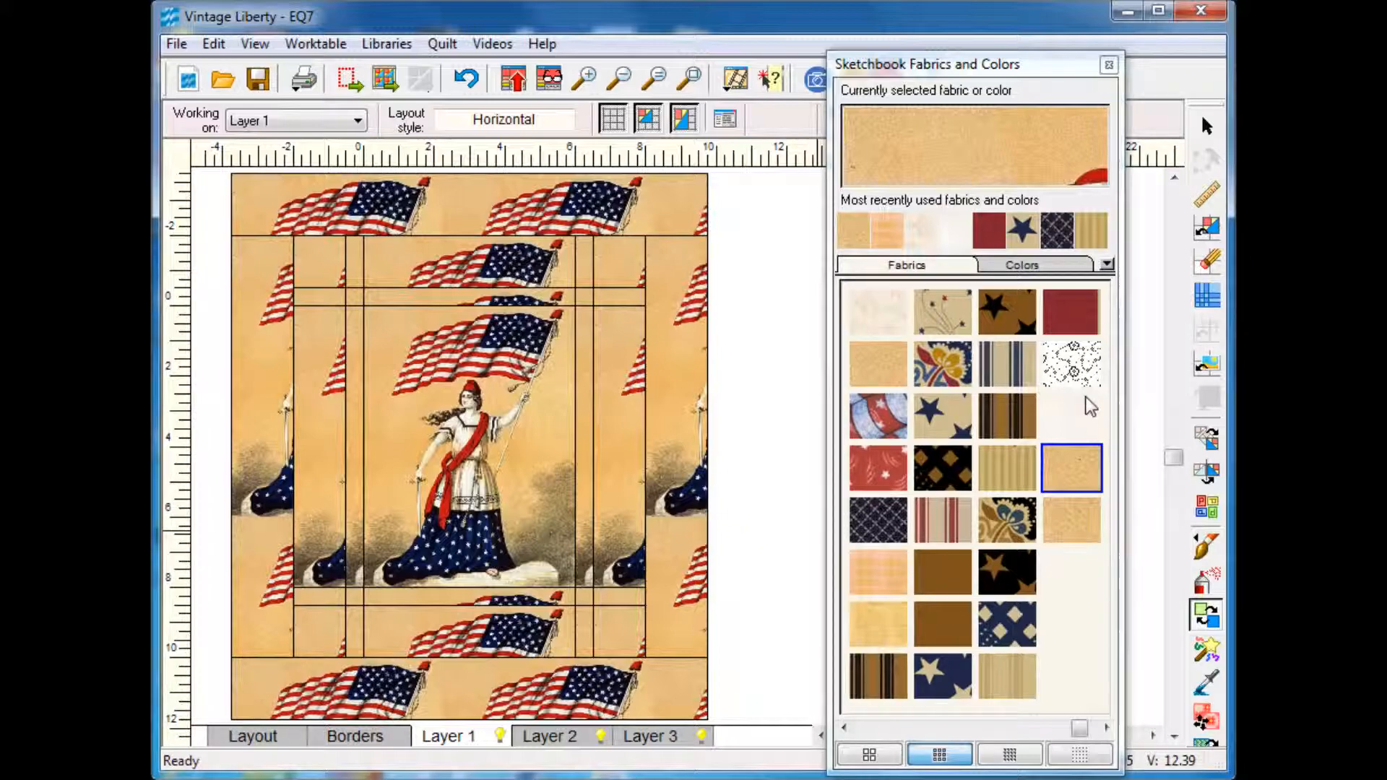
{"action": "key", "text": "ctrl+z"}
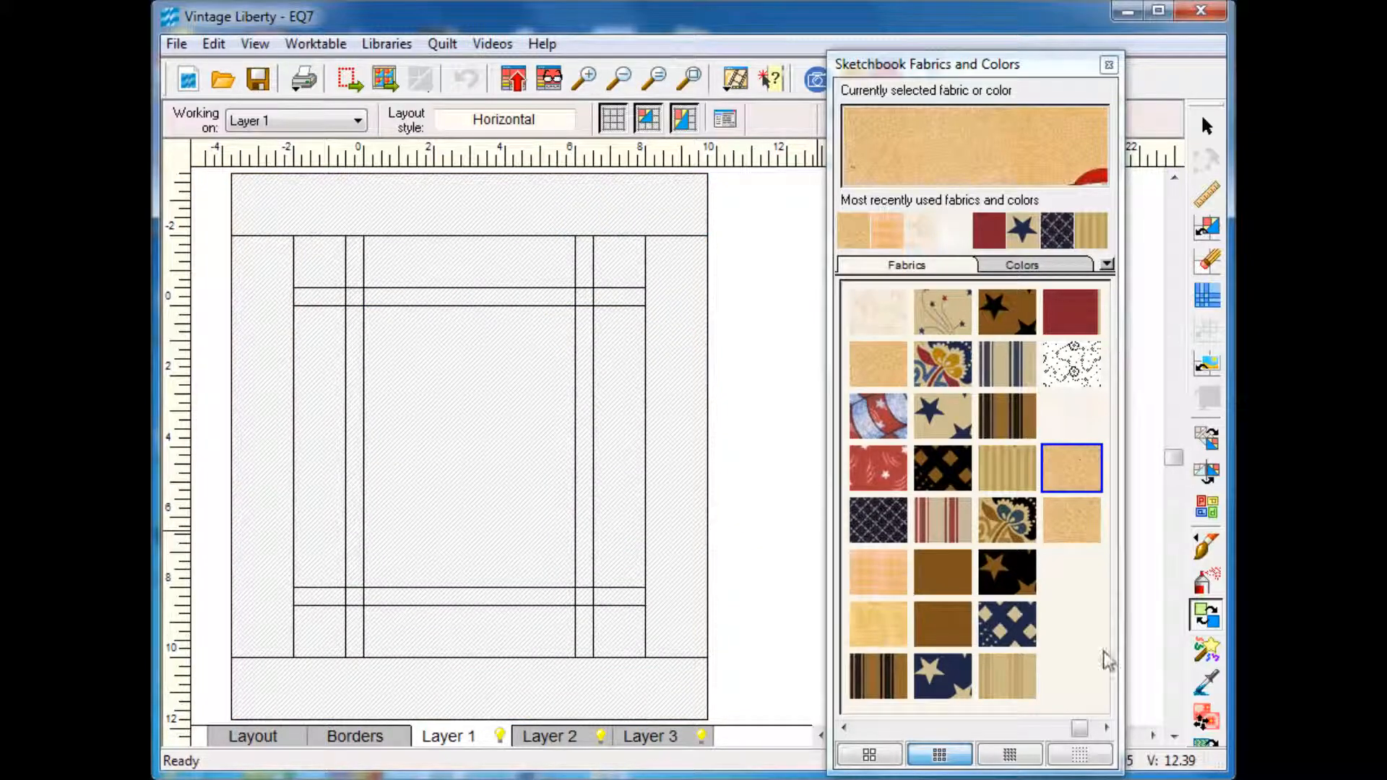
{"action": "left_click", "coordinate": [1205, 547]}
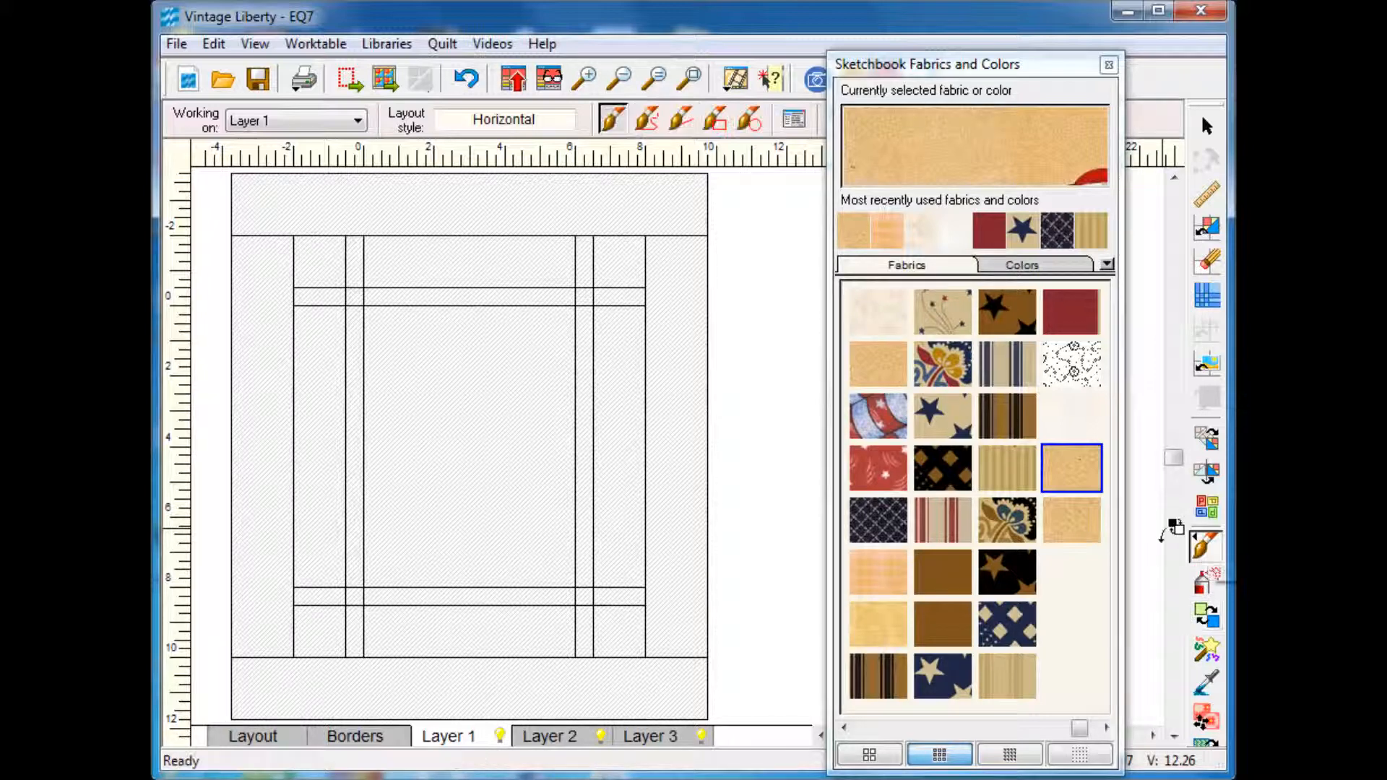
{"action": "left_click", "coordinate": [474, 394]}
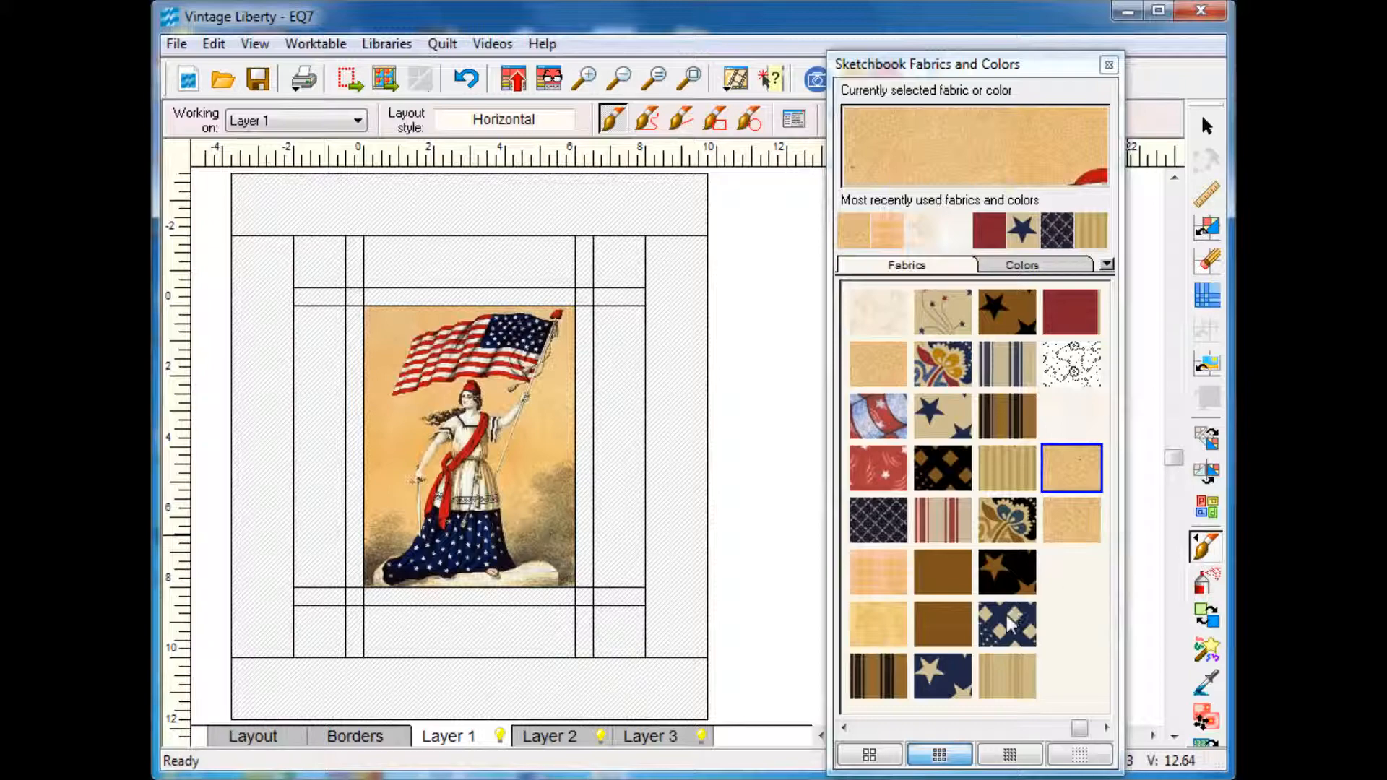
Step: Fill the first border's sides and its corner squares with the dark navy crosshatch fabric
{"action": "left_click_drag", "start_coordinate": [1080, 730], "coordinate": [920, 723]}
{"action": "left_click", "coordinate": [889, 536]}
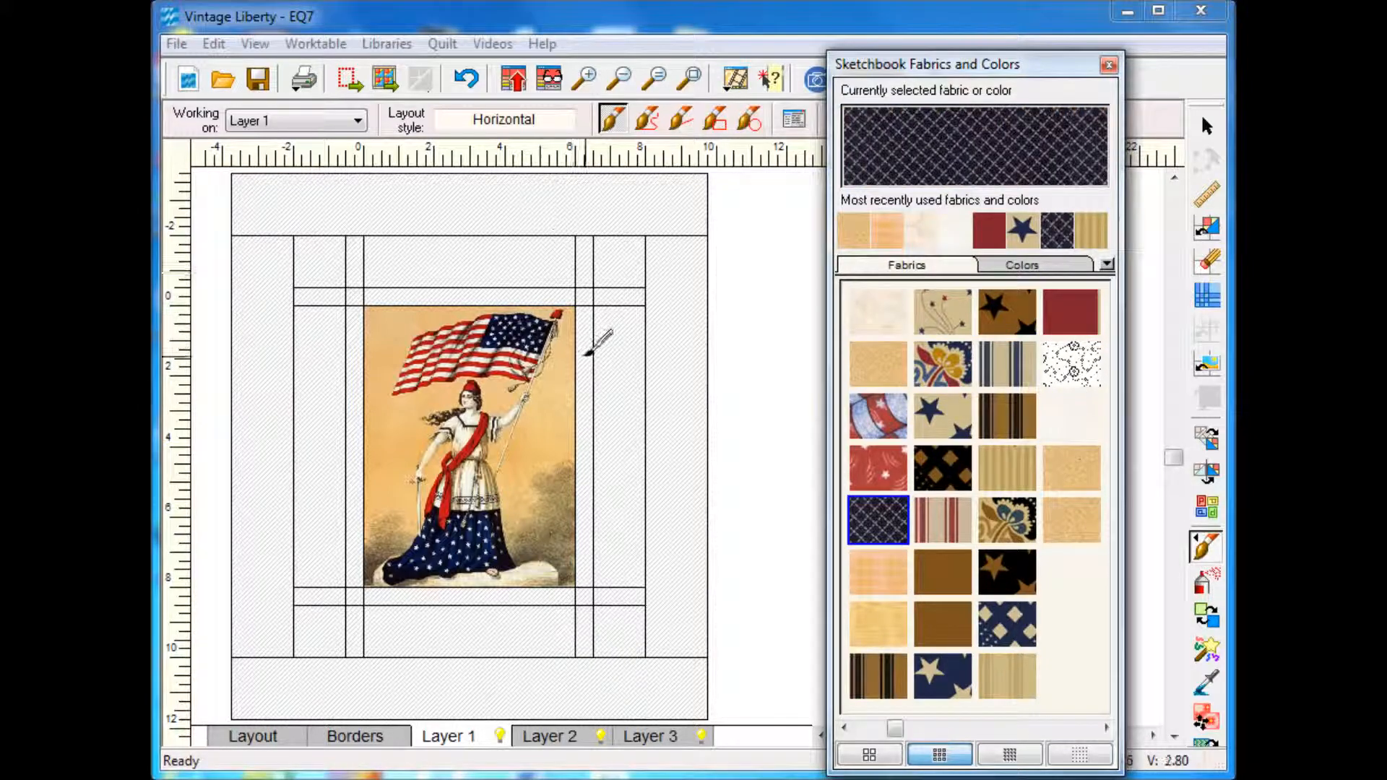
{"action": "left_click", "coordinate": [584, 356]}
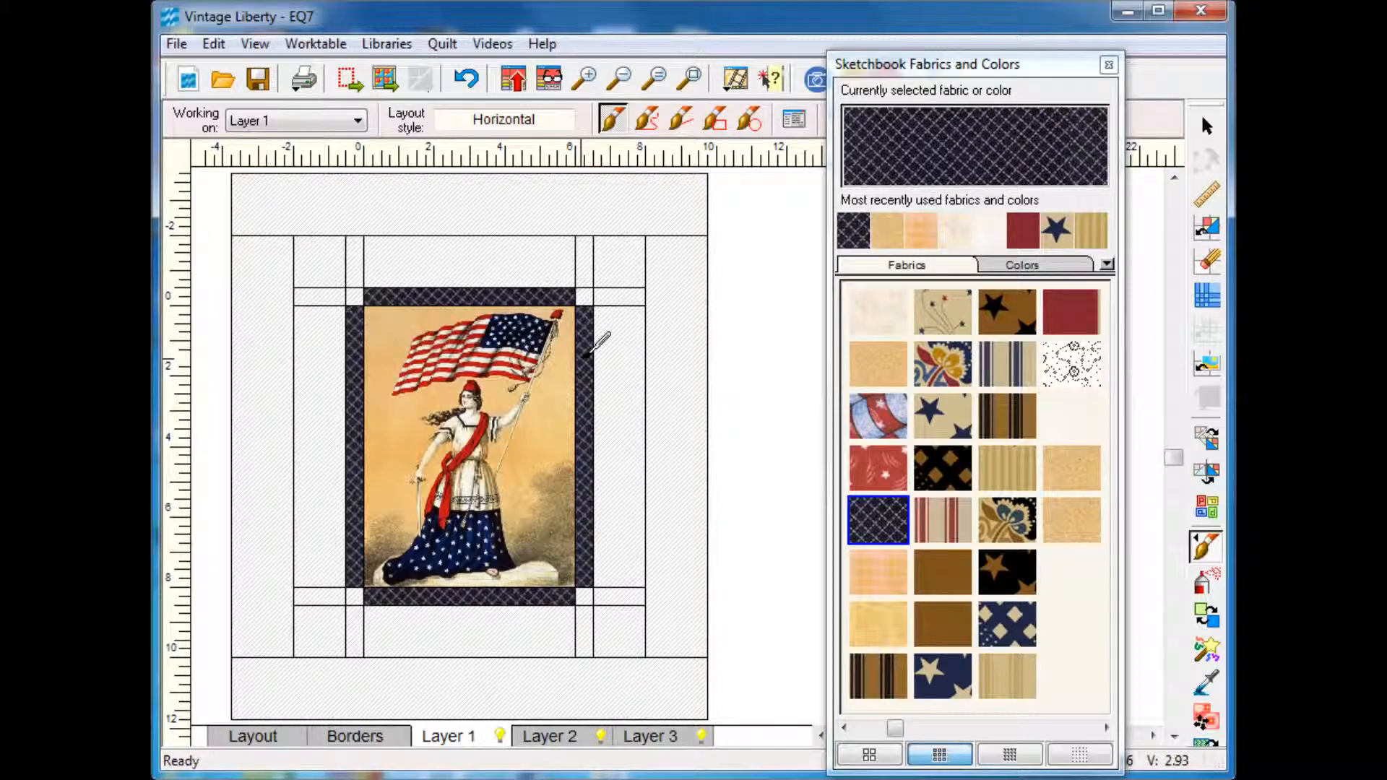
{"action": "left_click", "coordinate": [586, 292]}
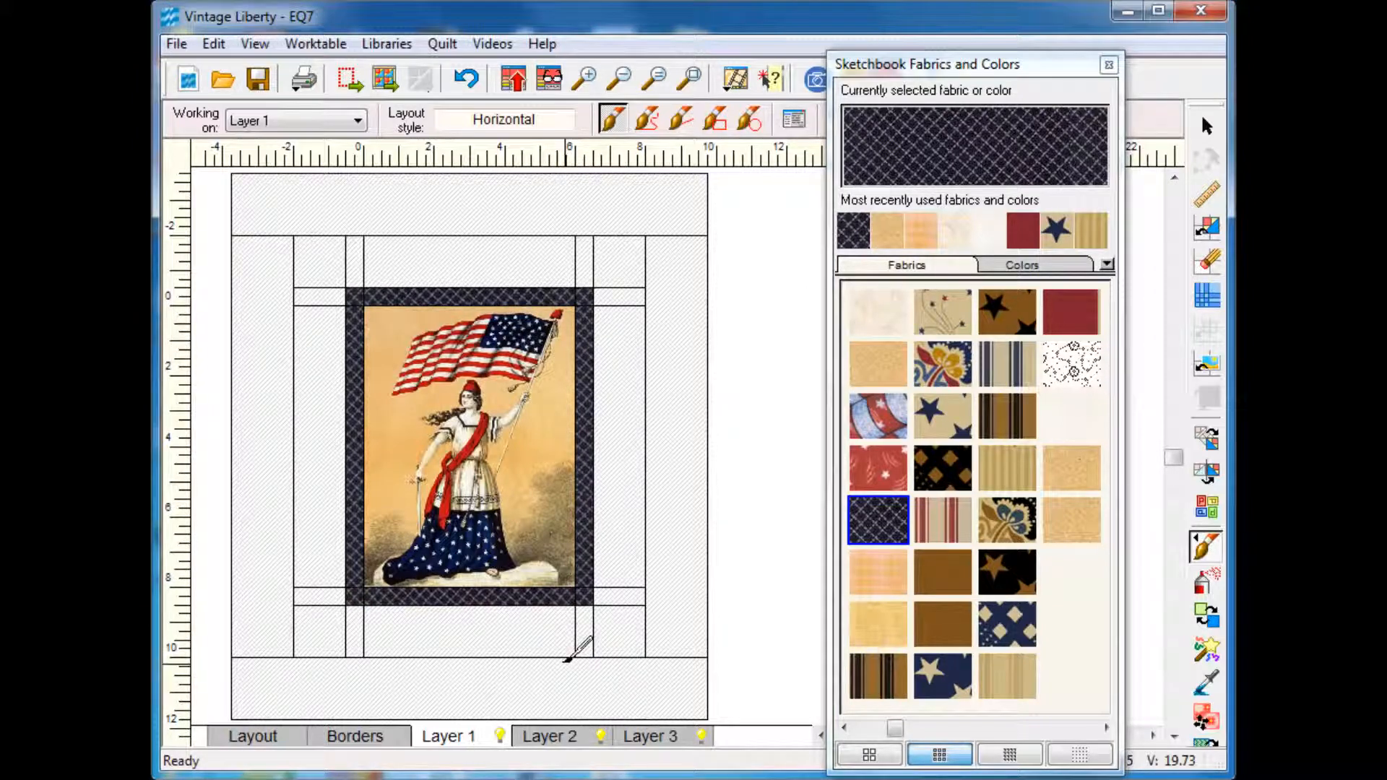
Step: Extend the navy crosshatch fabric into the second border's narrow strips at the quilt's upper-right and lower-left corners
{"action": "left_click", "coordinate": [589, 261]}
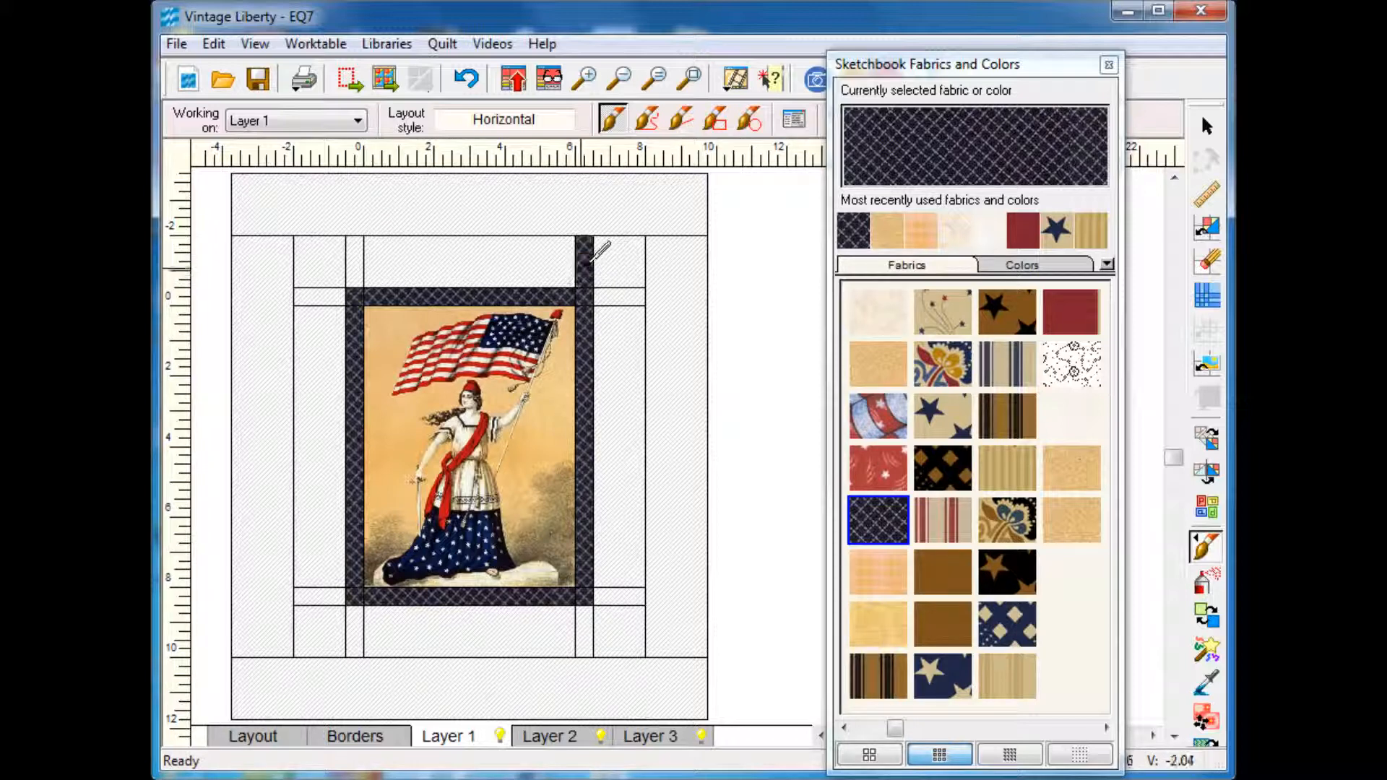
{"action": "left_click", "coordinate": [621, 297]}
{"action": "left_click", "coordinate": [322, 596]}
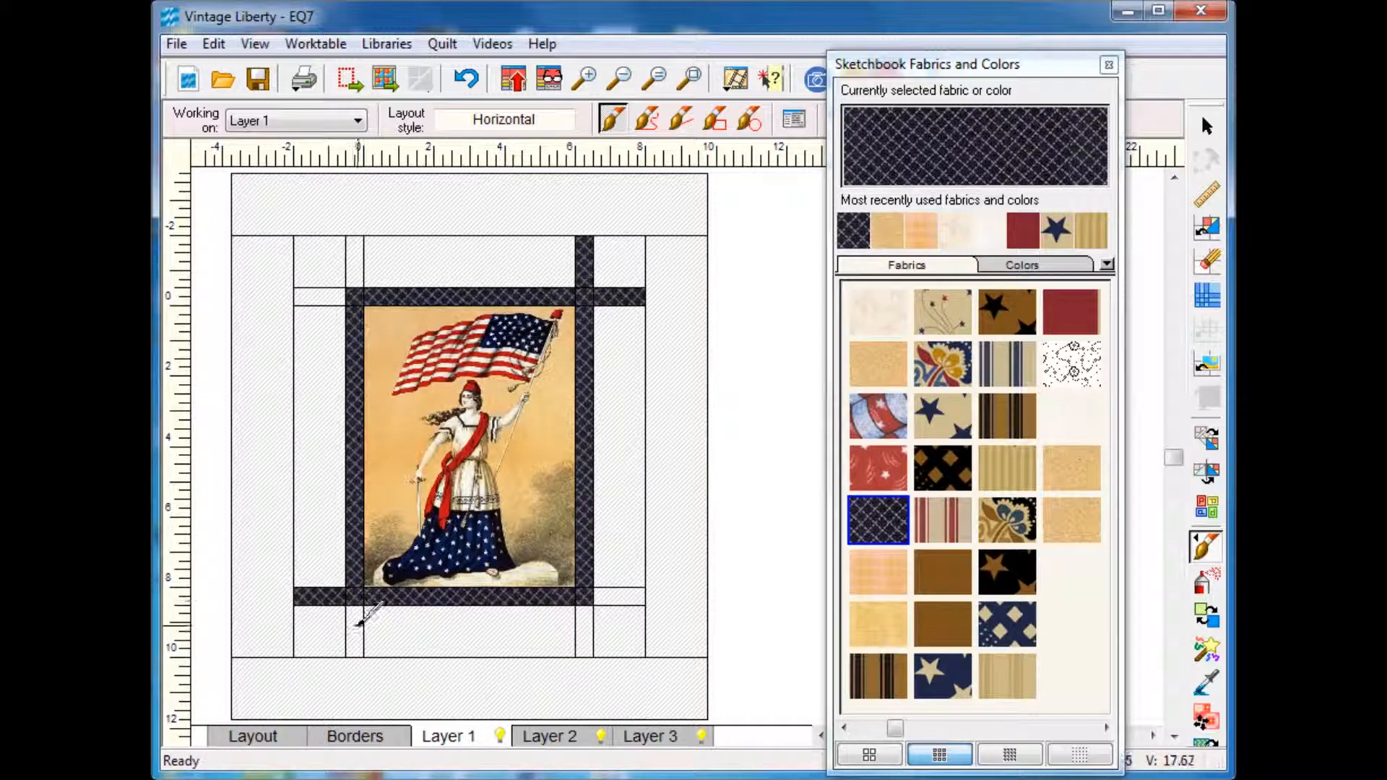
{"action": "left_click", "coordinate": [356, 629]}
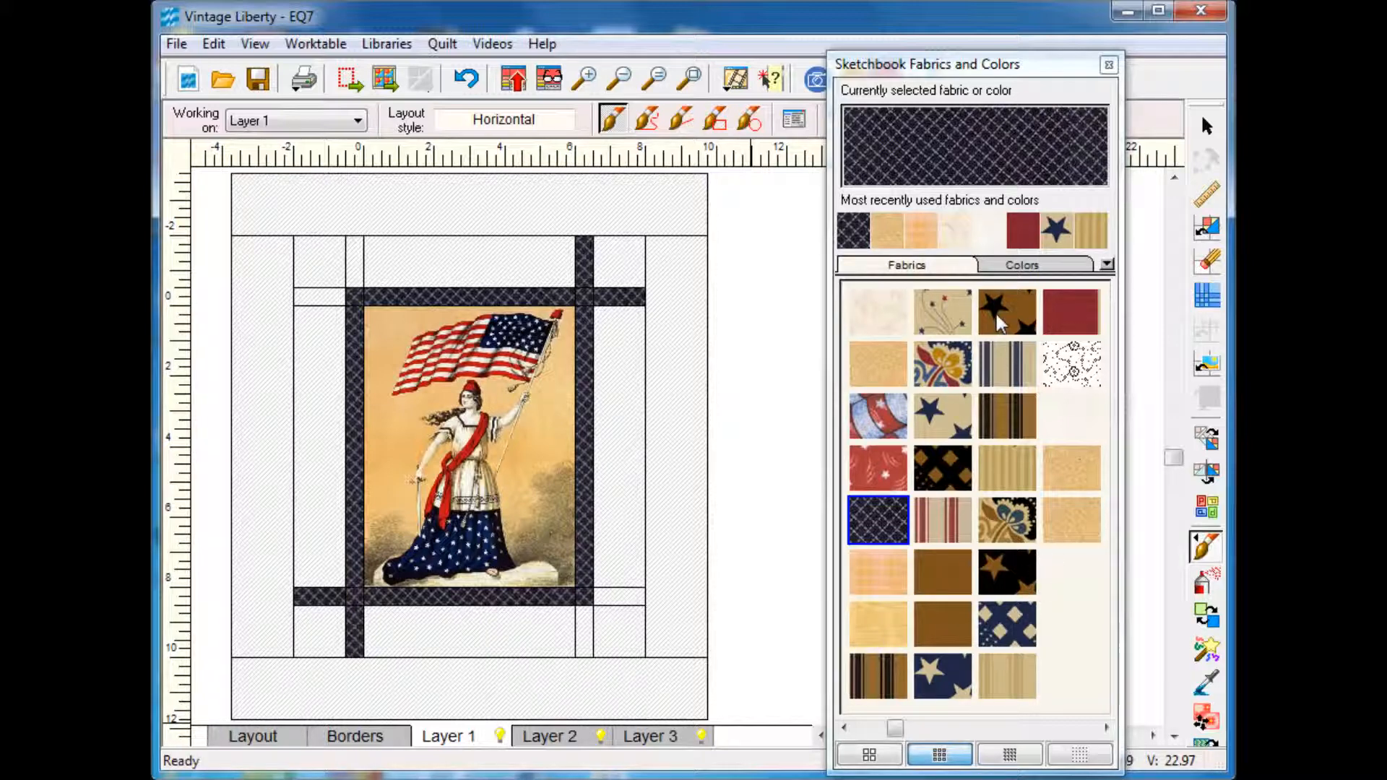
Step: Fill the second border's four long sides and its upper-right and lower-left corners with the tan fabric with navy stars
{"action": "left_click", "coordinate": [940, 408]}
{"action": "left_click", "coordinate": [621, 376]}
{"action": "left_click", "coordinate": [520, 269]}
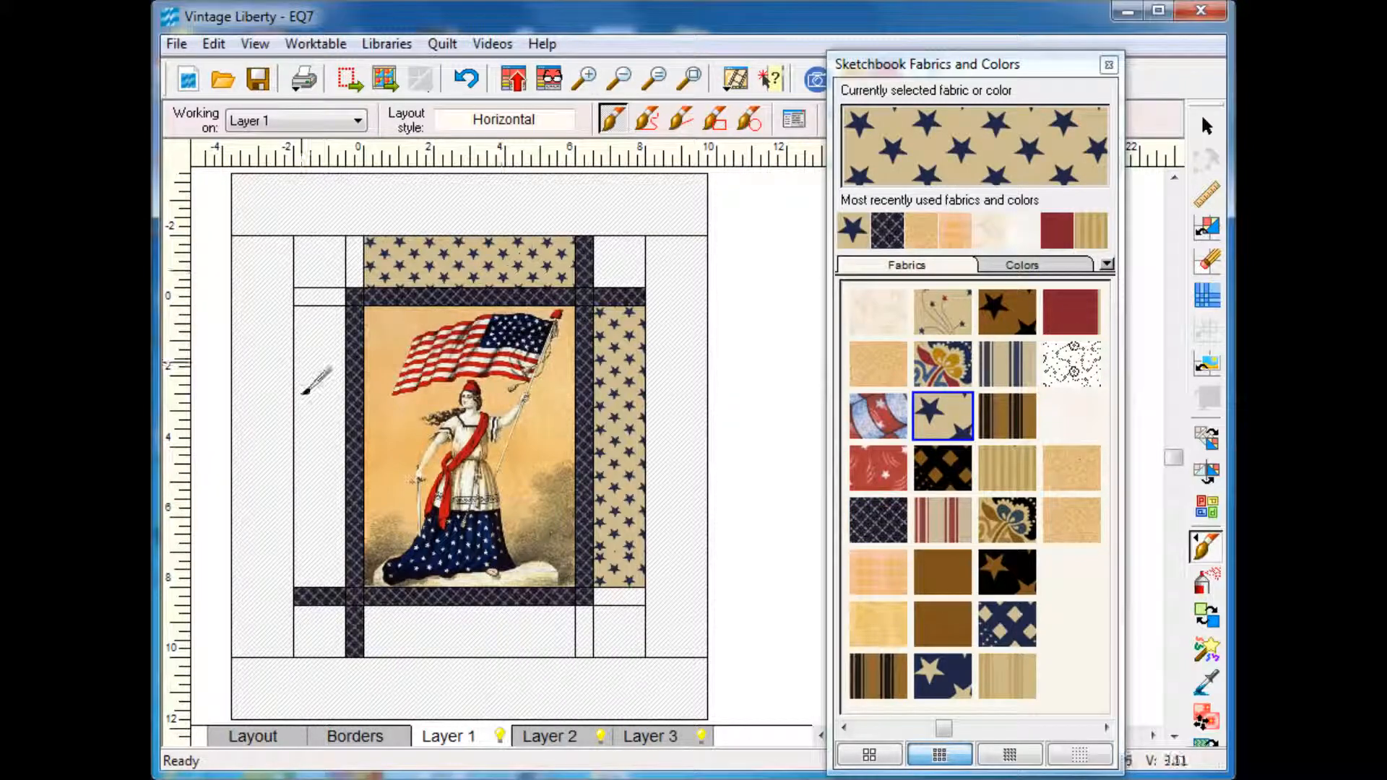
{"action": "left_click", "coordinate": [326, 401]}
{"action": "left_click", "coordinate": [318, 618]}
{"action": "left_click", "coordinate": [632, 273]}
{"action": "left_click", "coordinate": [514, 625]}
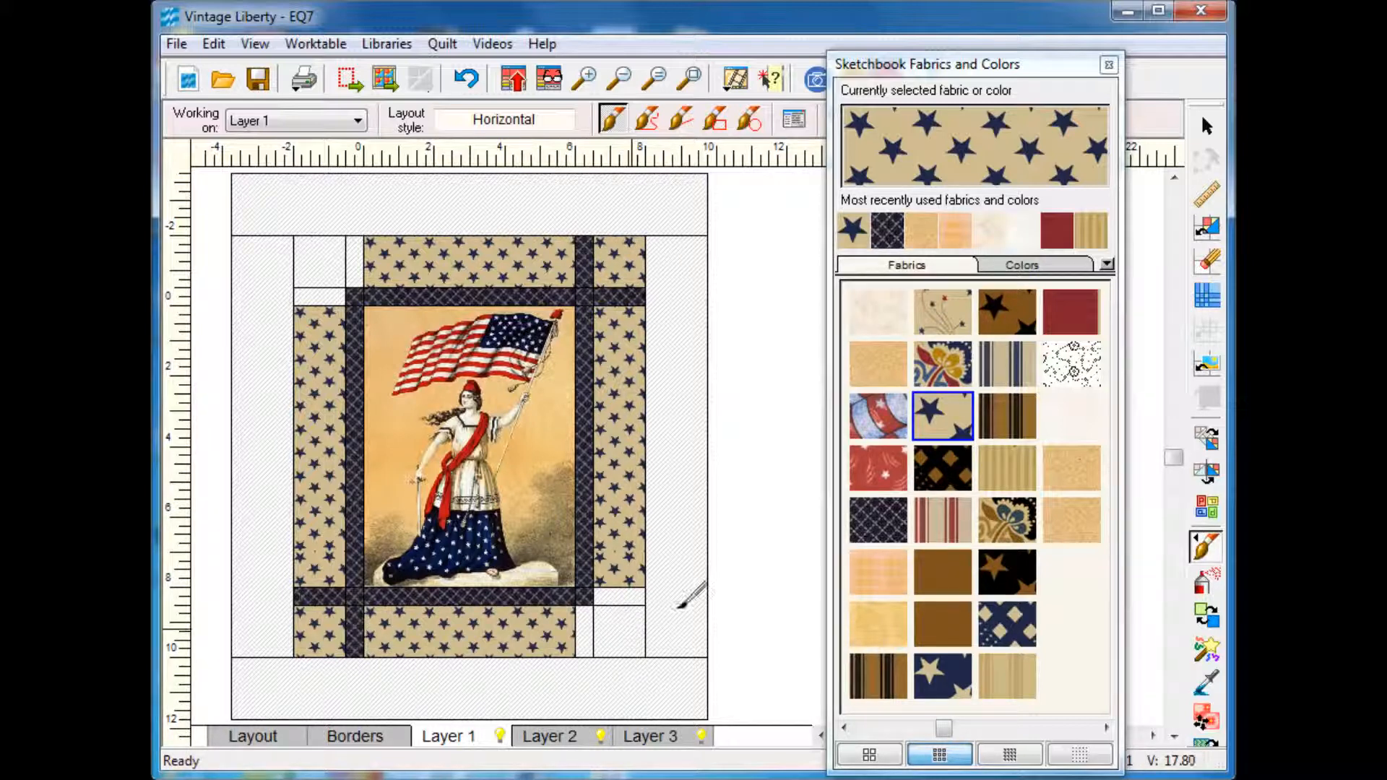
Step: Fill all four sides of the outer border with the waving American flag fabric
{"action": "left_click", "coordinate": [894, 425]}
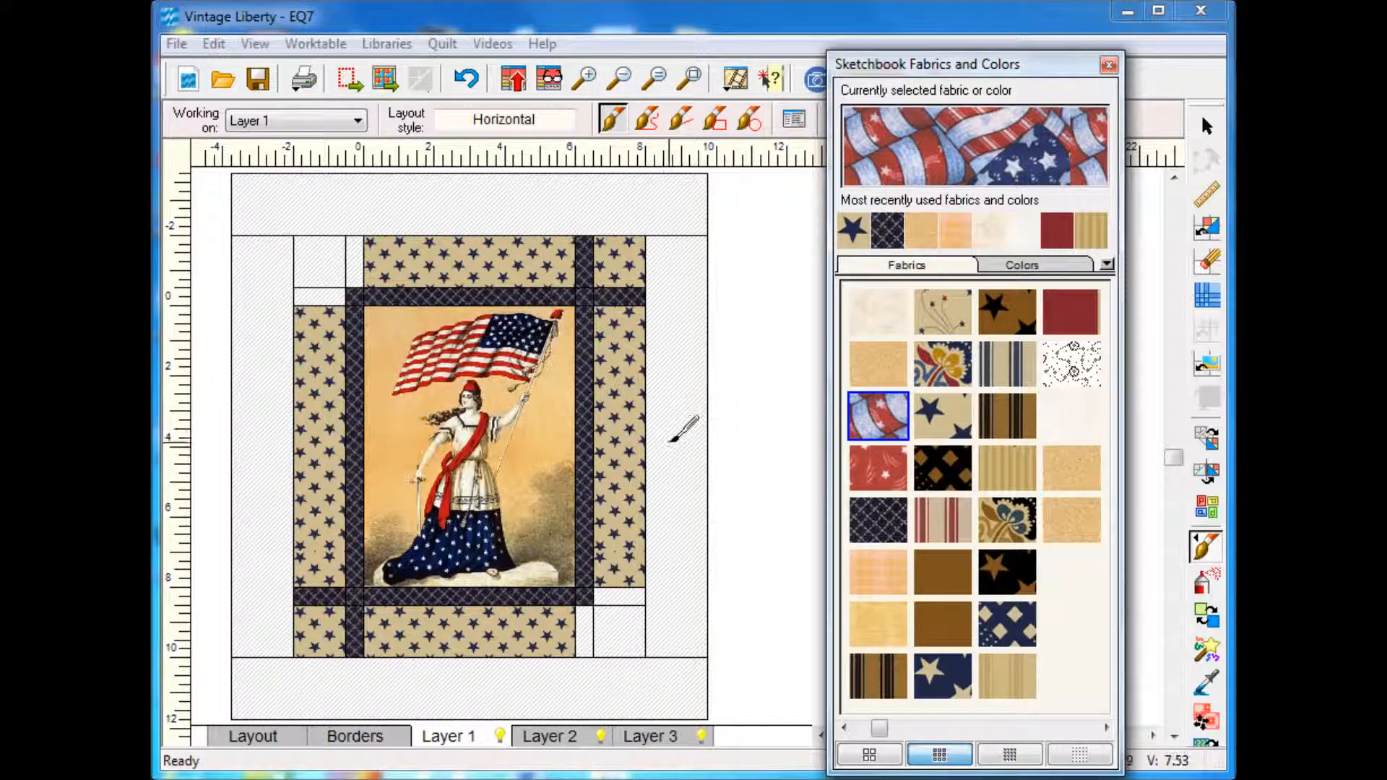
{"action": "left_click", "coordinate": [675, 437]}
{"action": "left_click", "coordinate": [614, 209]}
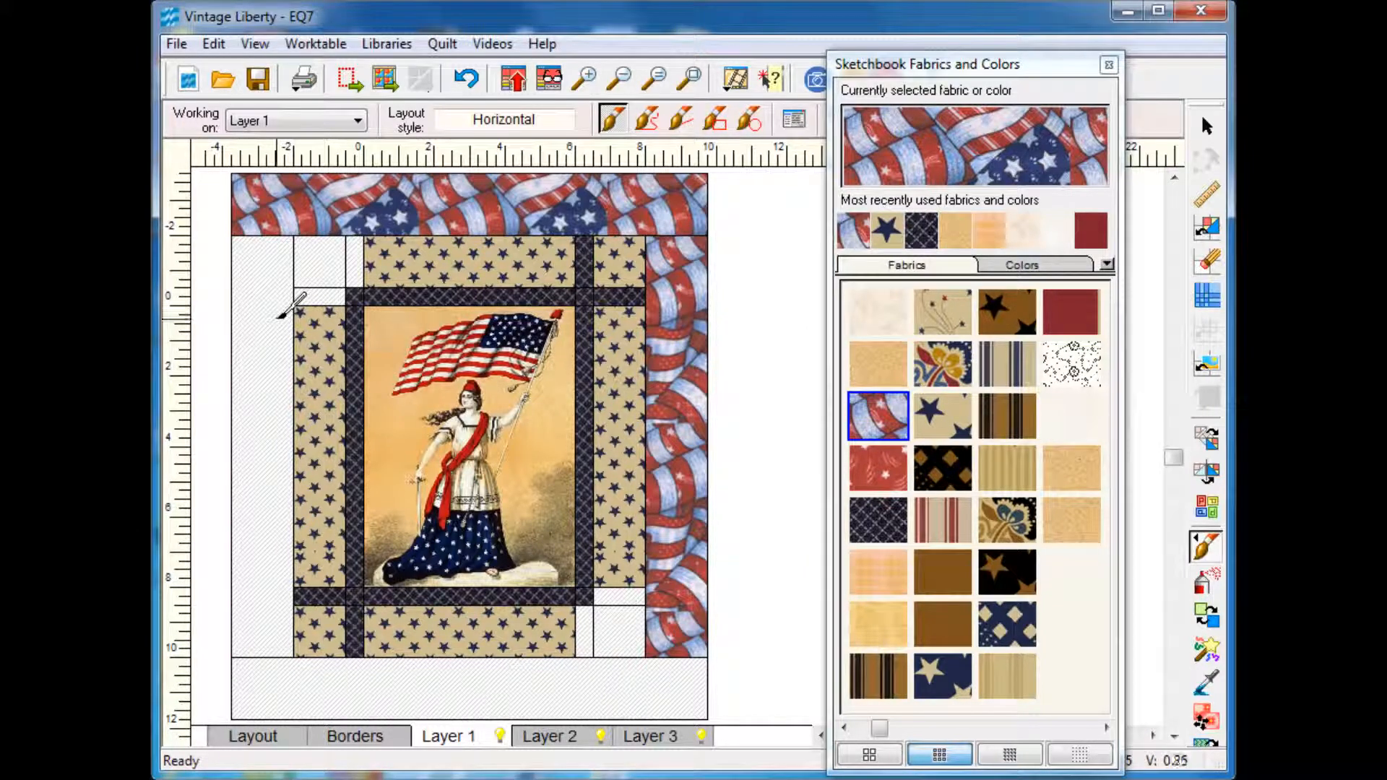
{"action": "left_click", "coordinate": [281, 318]}
{"action": "left_click", "coordinate": [462, 683]}
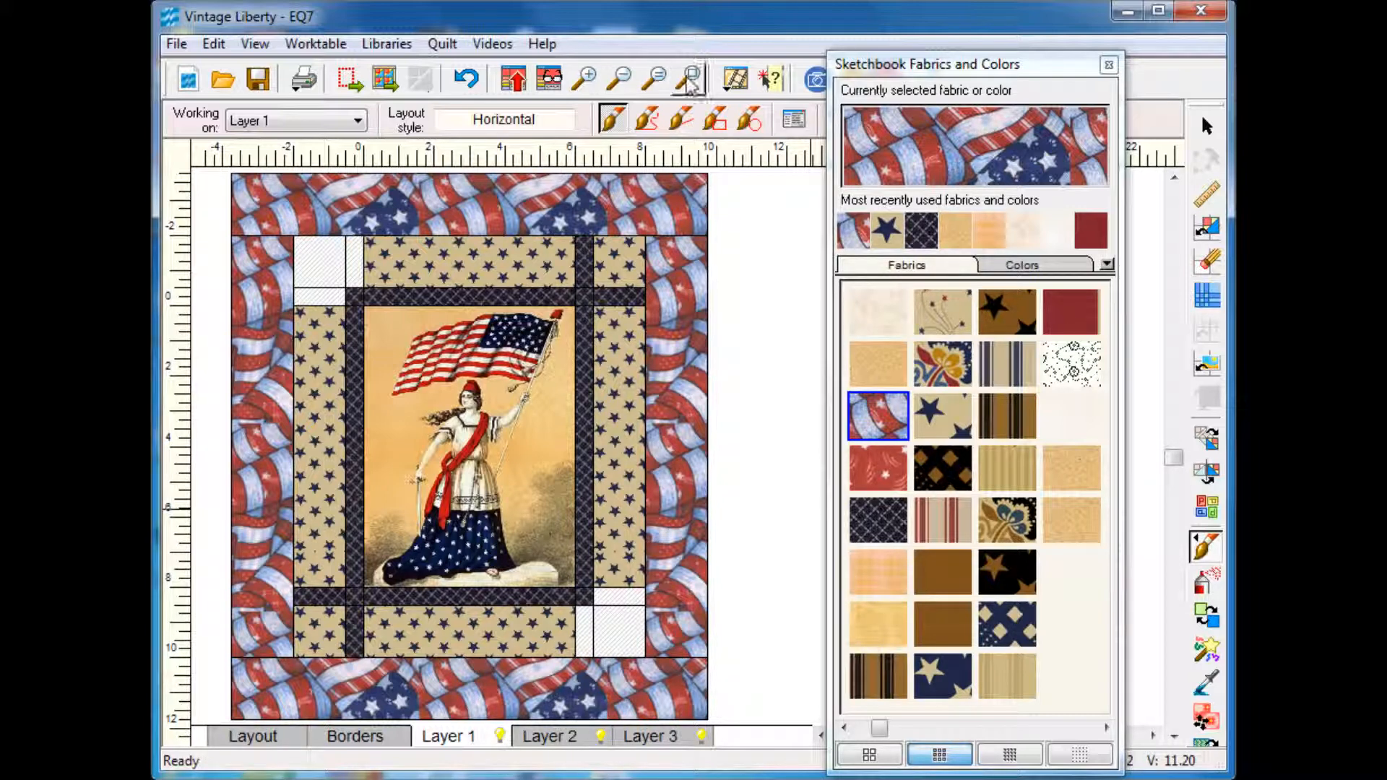
Step: Close the fabric palette, switch to the block worktable and start a new EasyDraw block without saving the existing one
{"action": "left_click", "coordinate": [1100, 65]}
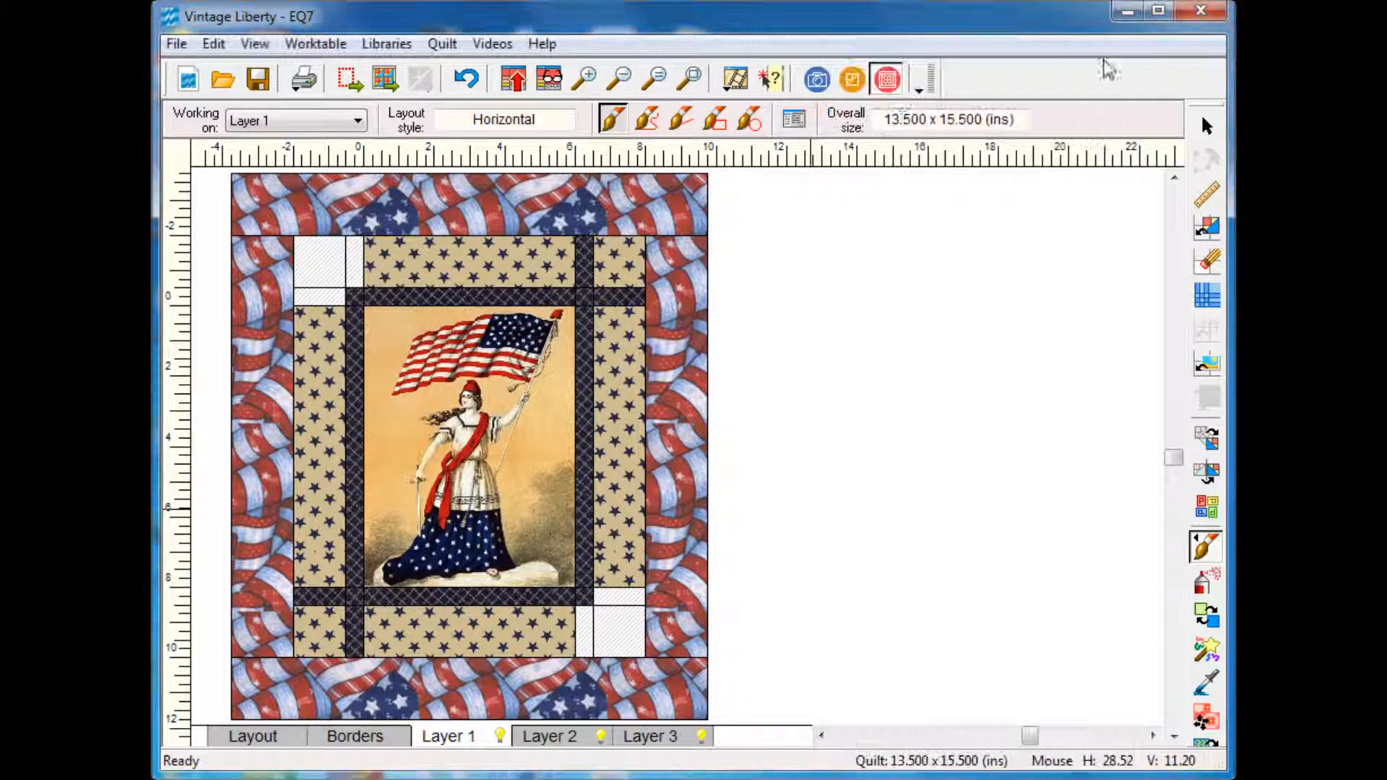
{"action": "left_click", "coordinate": [852, 79]}
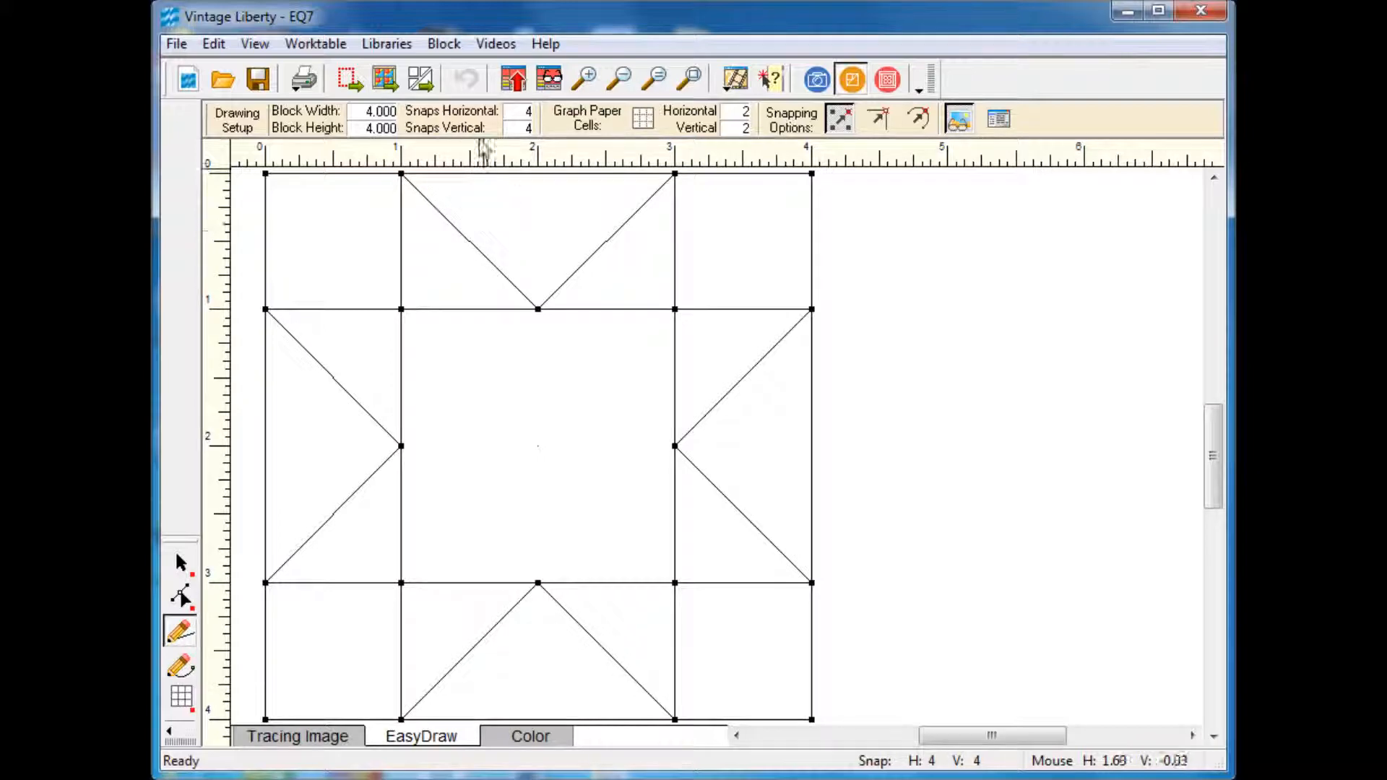
{"action": "left_click", "coordinate": [444, 44]}
{"action": "mouse_move", "coordinate": [471, 72]}
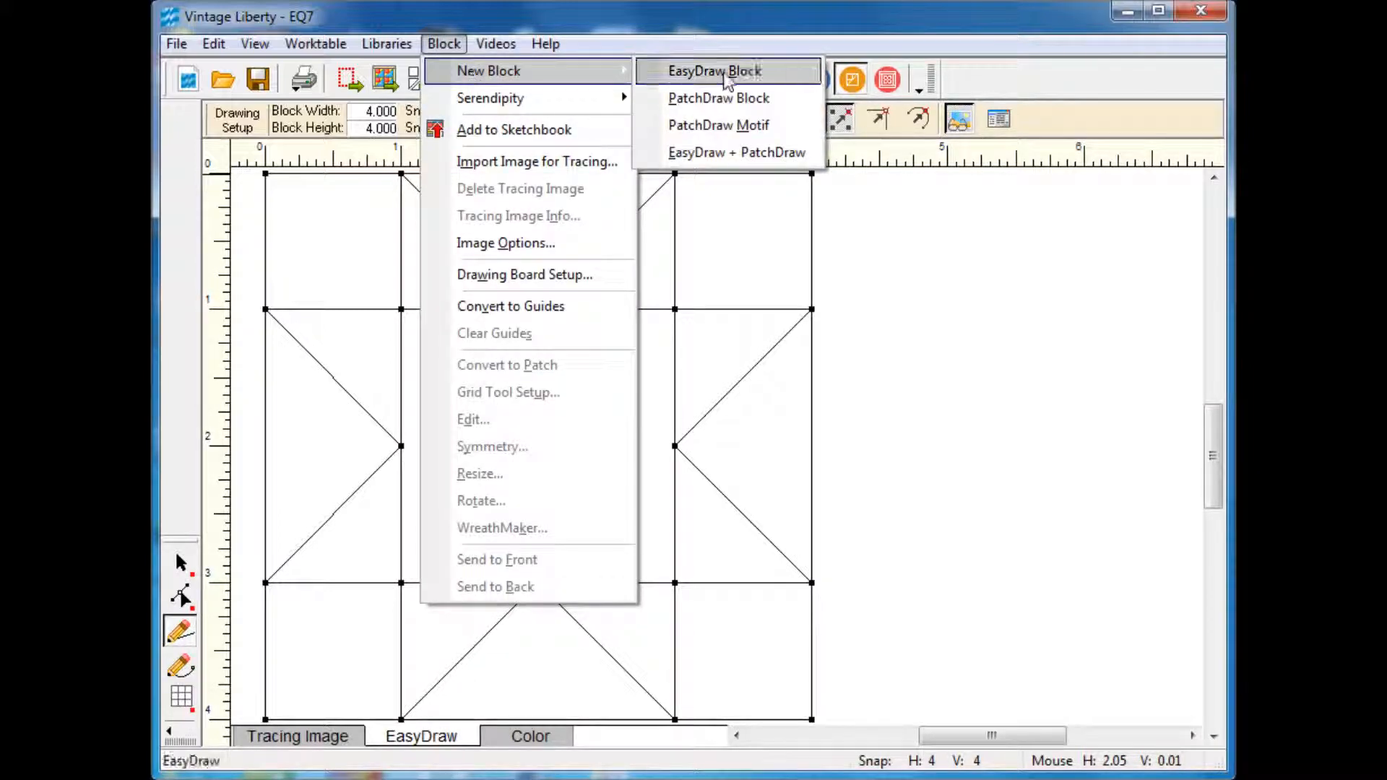
{"action": "left_click", "coordinate": [747, 72]}
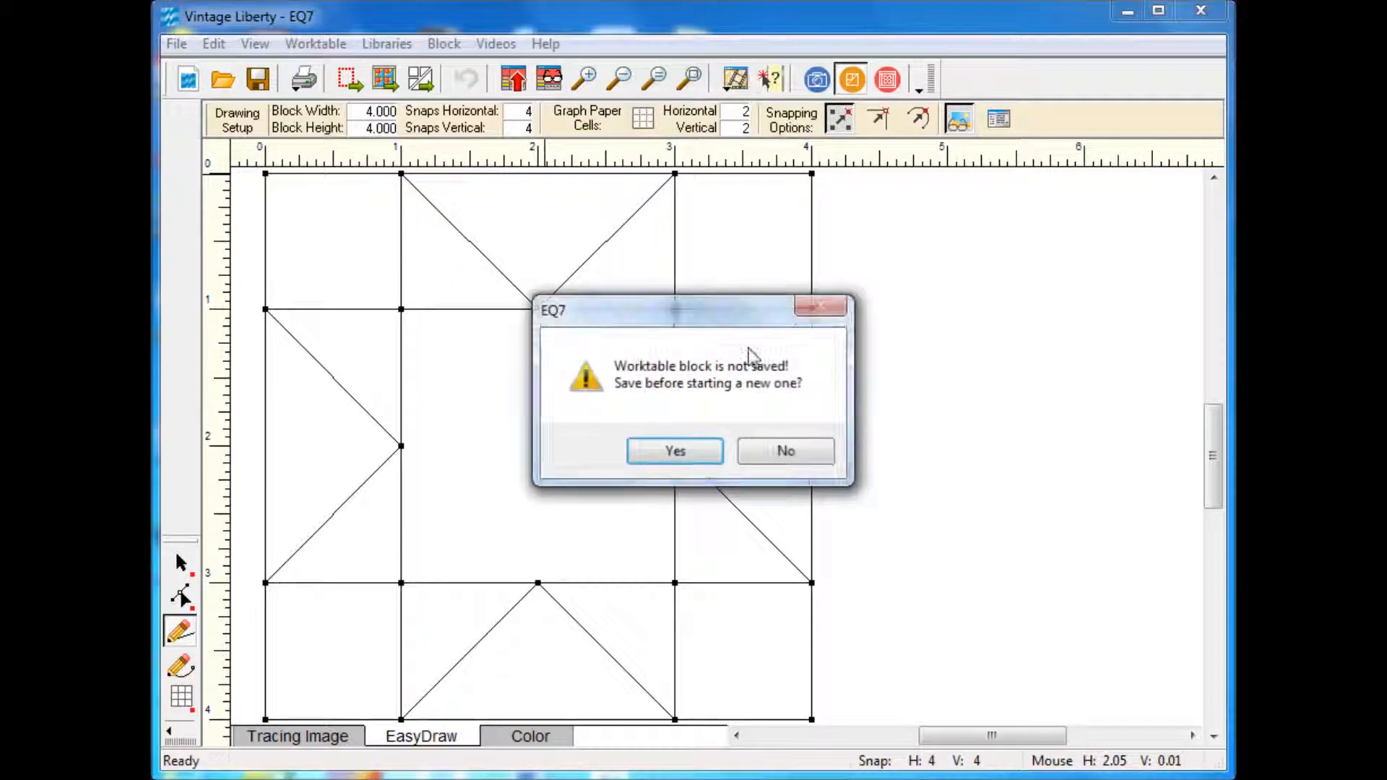
{"action": "left_click", "coordinate": [803, 463]}
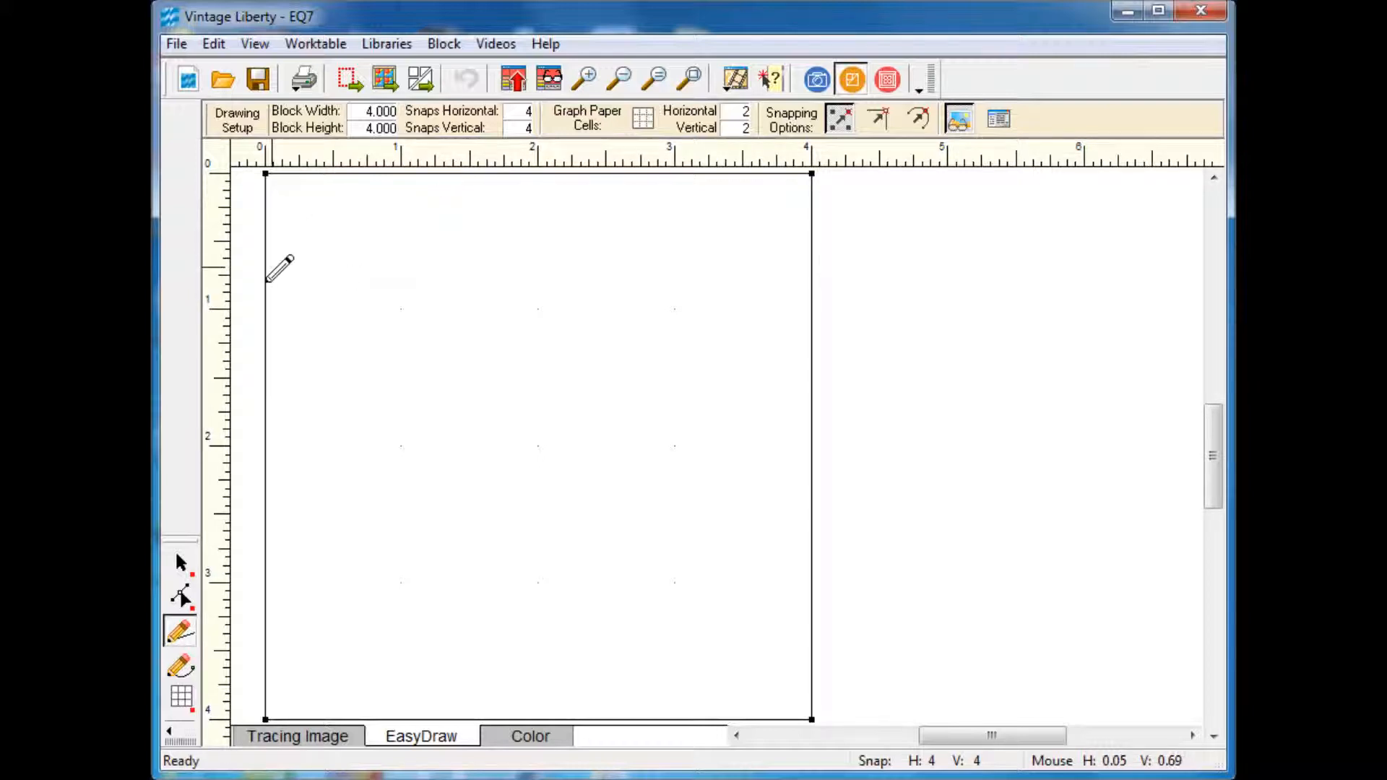
Step: Draw full-length horizontal and vertical lines across the block at the 1-inch and 3-inch positions
{"action": "left_click_drag", "start_coordinate": [266, 309], "coordinate": [811, 309]}
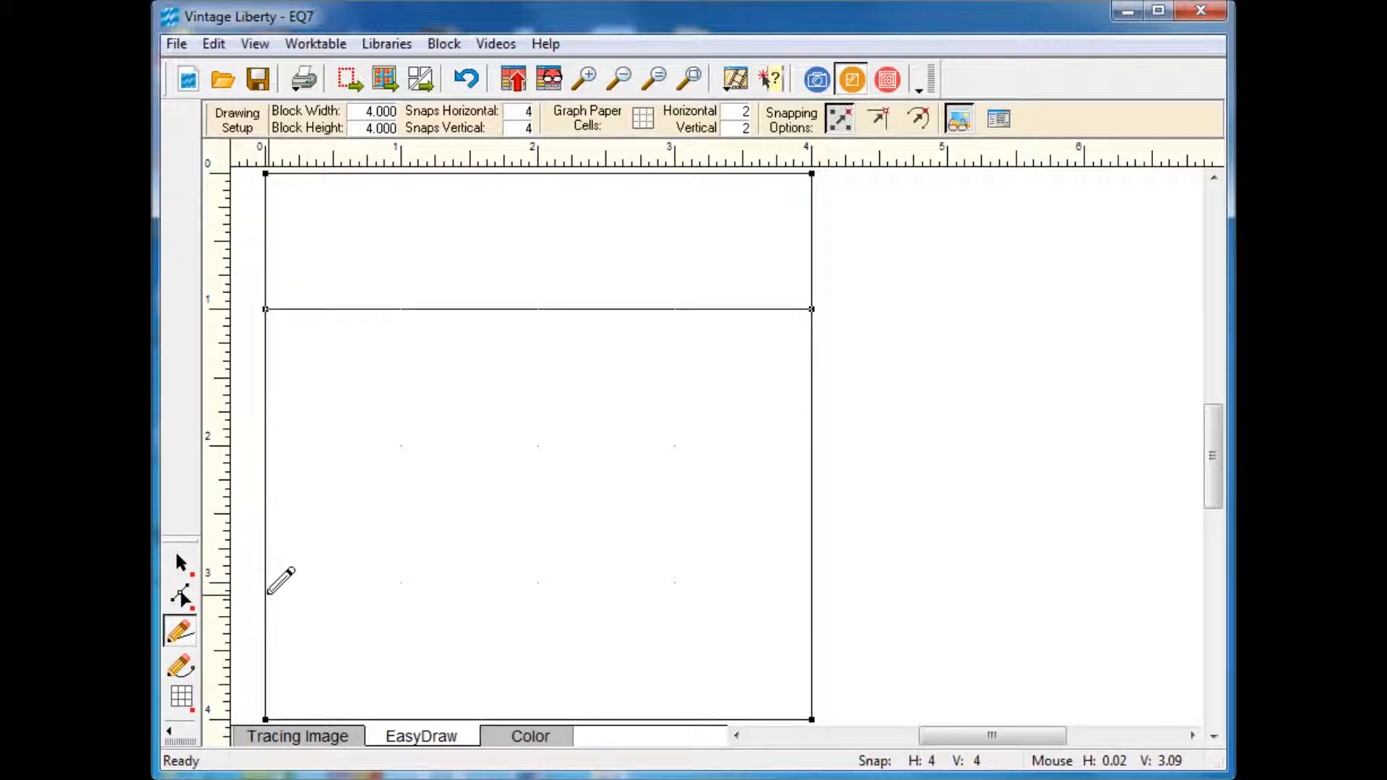
{"action": "left_click_drag", "start_coordinate": [275, 582], "coordinate": [811, 582]}
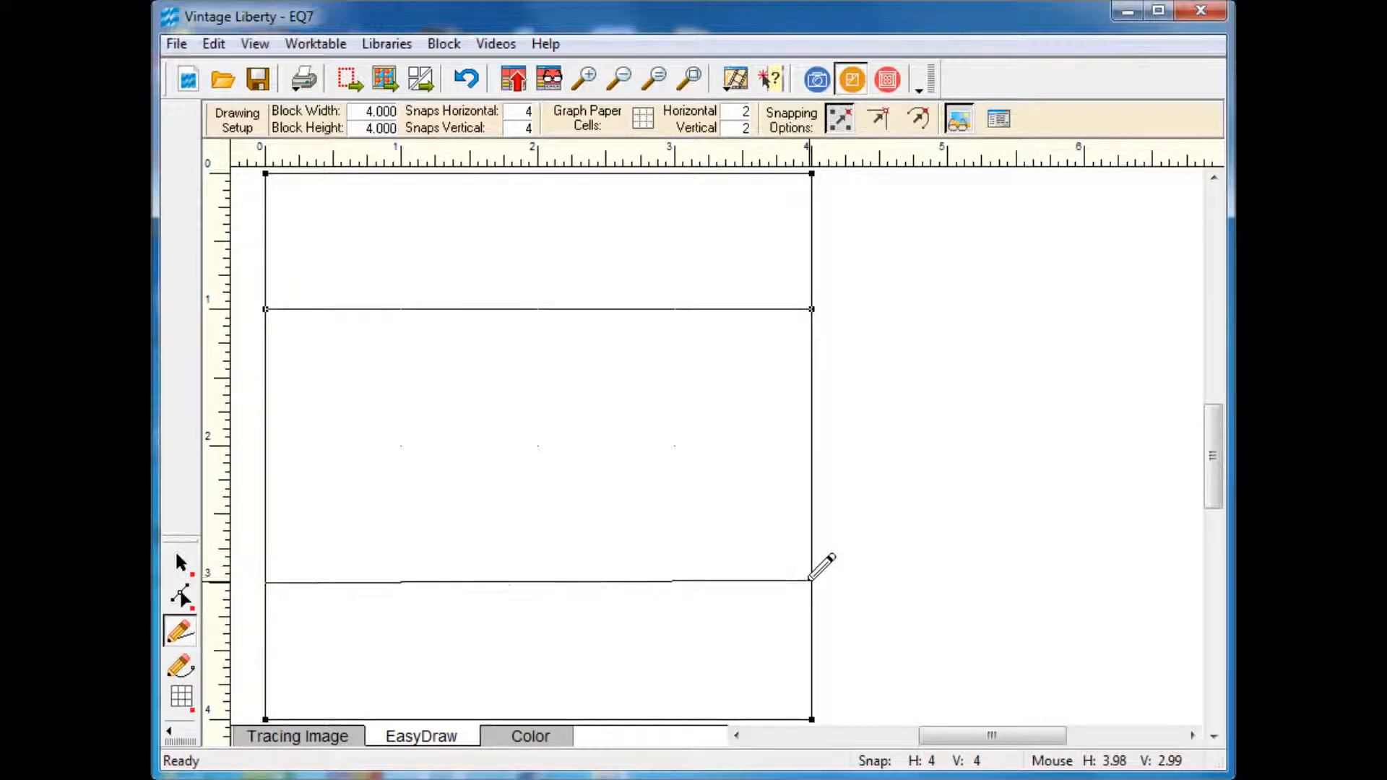
{"action": "mouse_move", "coordinate": [400, 172]}
{"action": "left_mouse_down"}
{"action": "mouse_move", "coordinate": [372, 585]}
{"action": "mouse_move", "coordinate": [406, 718]}
{"action": "left_mouse_up"}
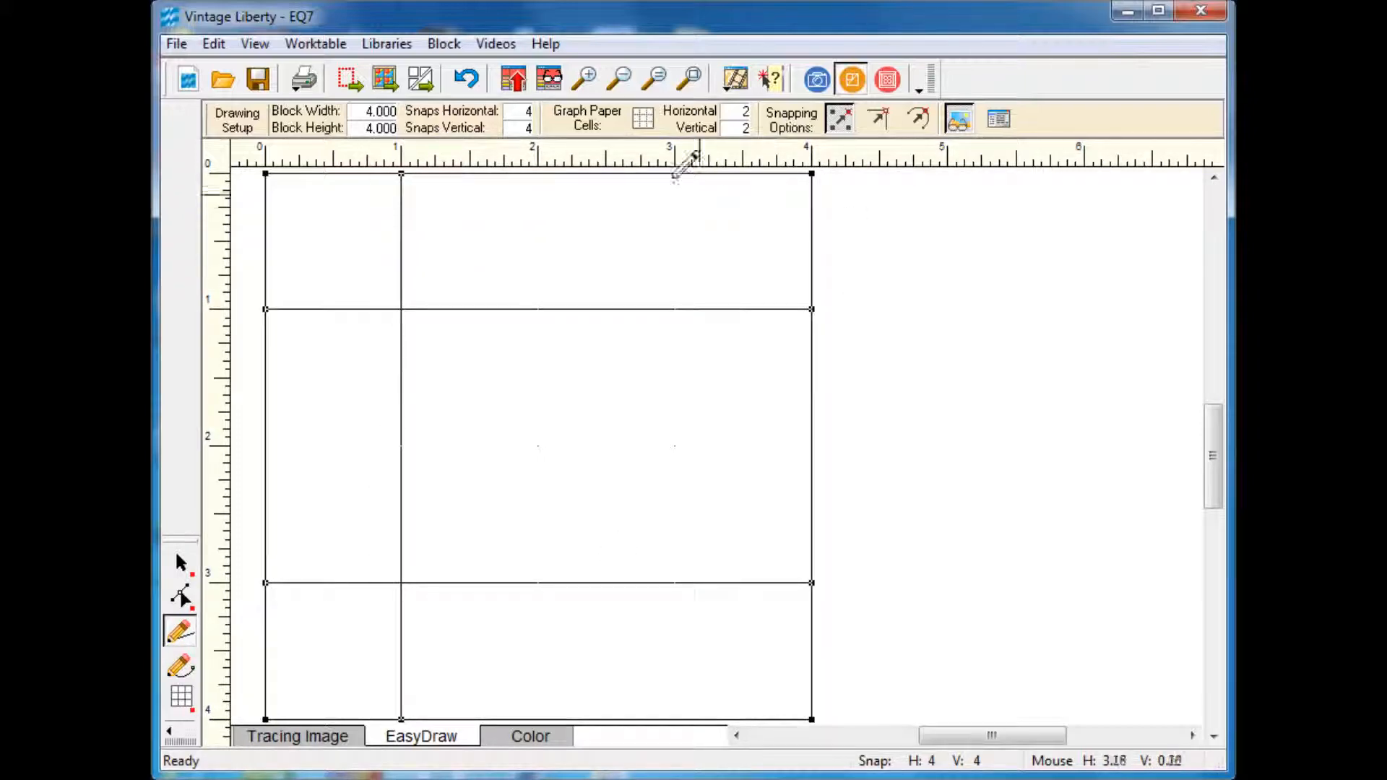
{"action": "mouse_move", "coordinate": [674, 174]}
{"action": "left_mouse_down"}
{"action": "mouse_move", "coordinate": [636, 624]}
{"action": "mouse_move", "coordinate": [674, 719]}
{"action": "left_mouse_up"}
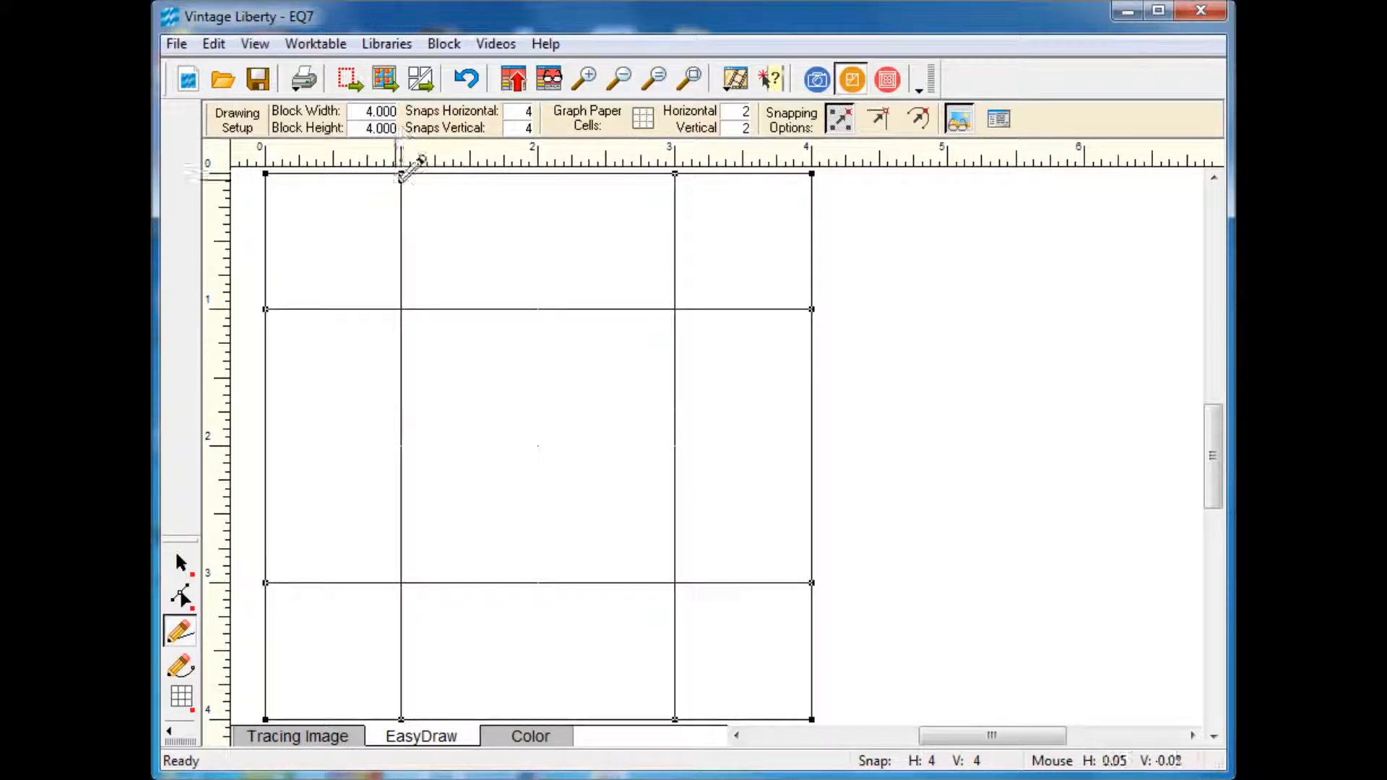
Step: Draw diagonal line pairs in the four middle side sections to form the eight points of a star
{"action": "mouse_move", "coordinate": [402, 174]}
{"action": "left_mouse_down"}
{"action": "mouse_move", "coordinate": [534, 264]}
{"action": "mouse_move", "coordinate": [537, 310]}
{"action": "left_mouse_up"}
{"action": "left_click_drag", "start_coordinate": [537, 309], "coordinate": [675, 173]}
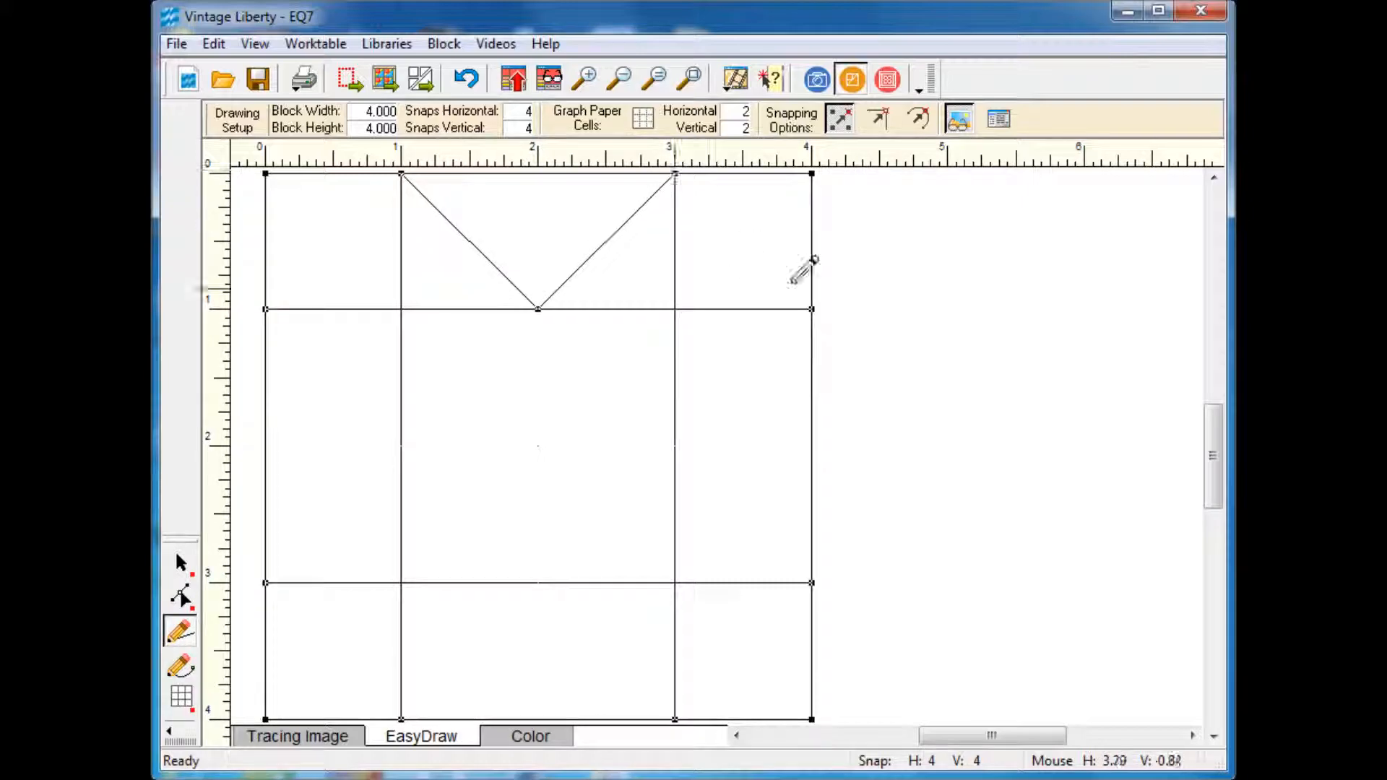
{"action": "mouse_move", "coordinate": [812, 309]}
{"action": "left_mouse_down"}
{"action": "mouse_move", "coordinate": [675, 445]}
{"action": "mouse_move", "coordinate": [812, 582]}
{"action": "left_mouse_up"}
{"action": "mouse_move", "coordinate": [674, 719]}
{"action": "left_mouse_down"}
{"action": "mouse_move", "coordinate": [549, 610]}
{"action": "mouse_move", "coordinate": [538, 582]}
{"action": "left_mouse_up"}
{"action": "left_click_drag", "start_coordinate": [538, 582], "coordinate": [401, 719]}
{"action": "mouse_move", "coordinate": [265, 583]}
{"action": "left_mouse_down"}
{"action": "mouse_move", "coordinate": [417, 415]}
{"action": "mouse_move", "coordinate": [401, 446]}
{"action": "left_mouse_up"}
{"action": "mouse_move", "coordinate": [401, 446]}
{"action": "left_mouse_down"}
{"action": "mouse_move", "coordinate": [316, 331]}
{"action": "mouse_move", "coordinate": [267, 309]}
{"action": "left_mouse_up"}
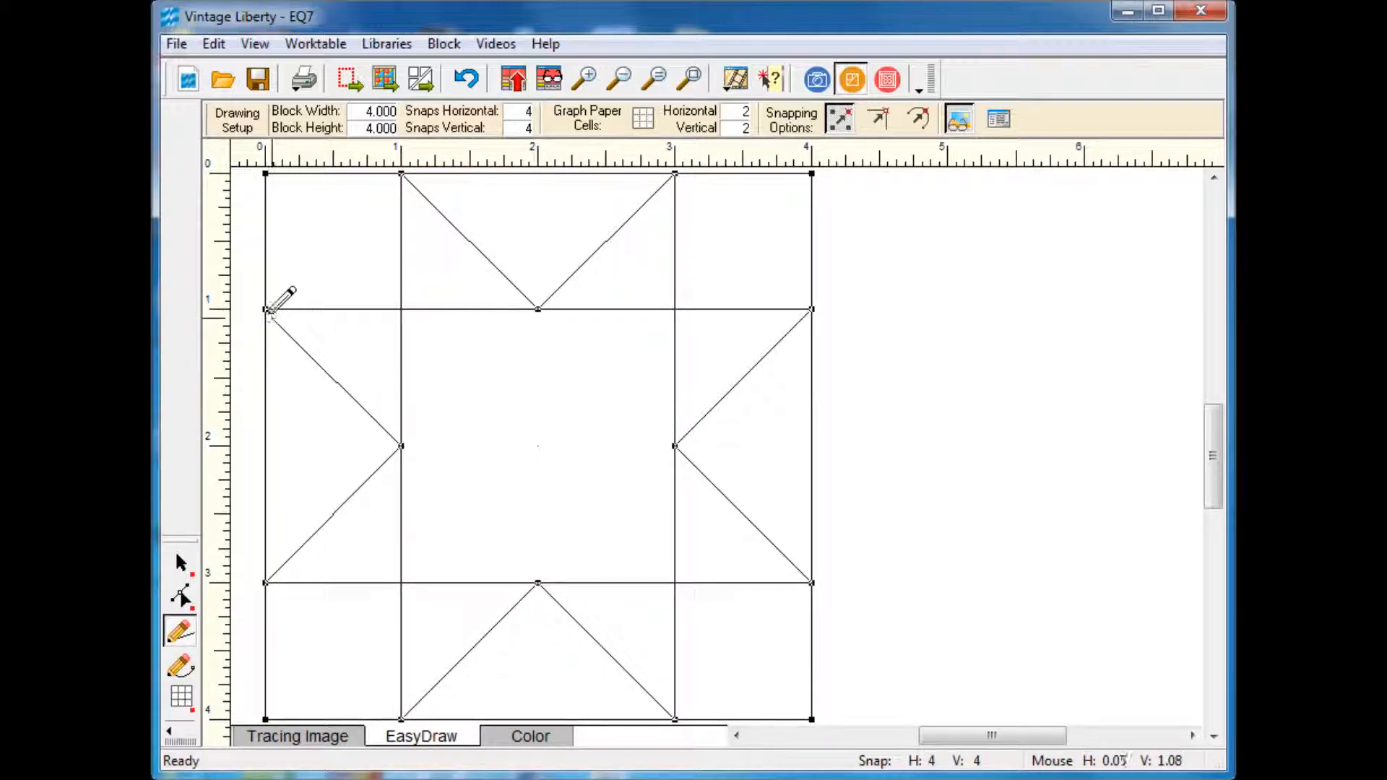
Step: Color the star block's center square and all eight star points with the cream tone-on-tone fabric
{"action": "left_click", "coordinate": [540, 740]}
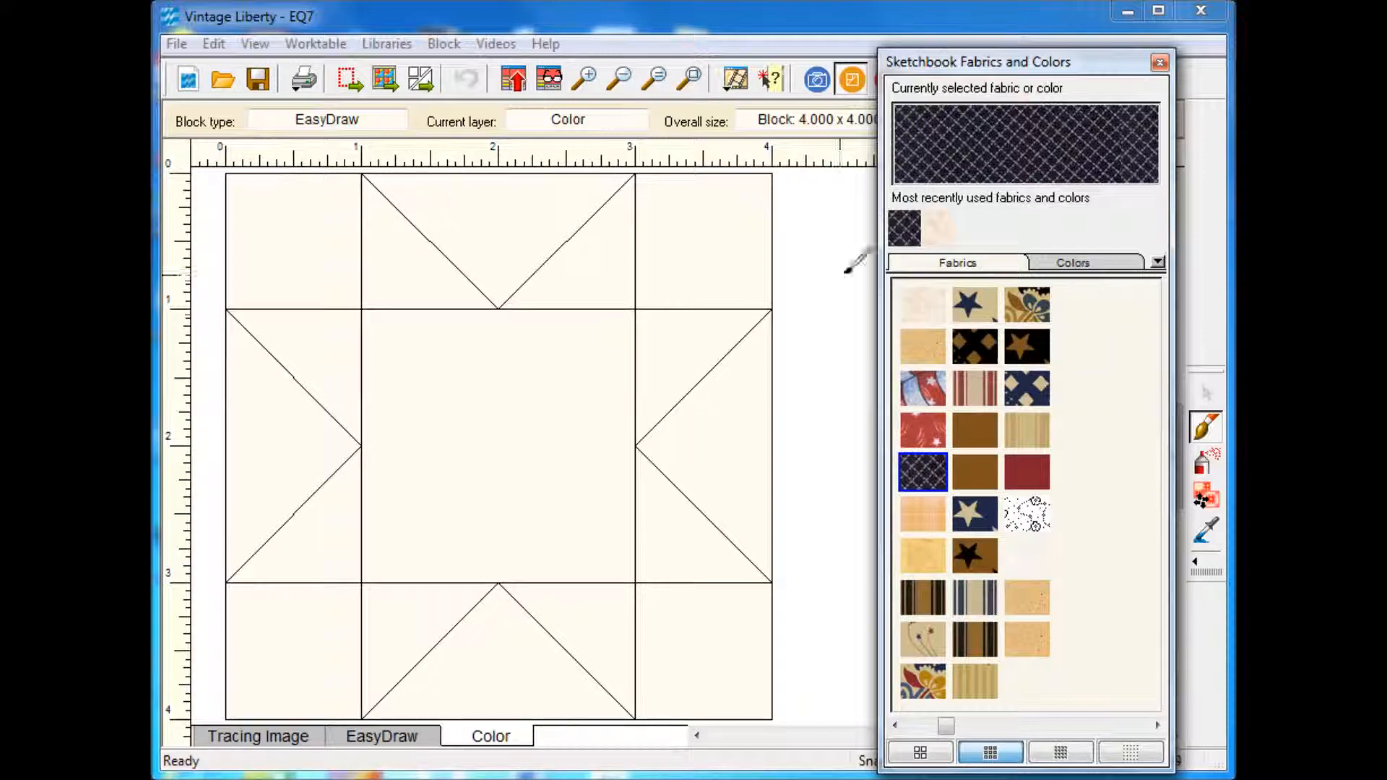
{"action": "left_click", "coordinate": [926, 309]}
{"action": "left_click", "coordinate": [518, 390]}
{"action": "left_click", "coordinate": [580, 275]}
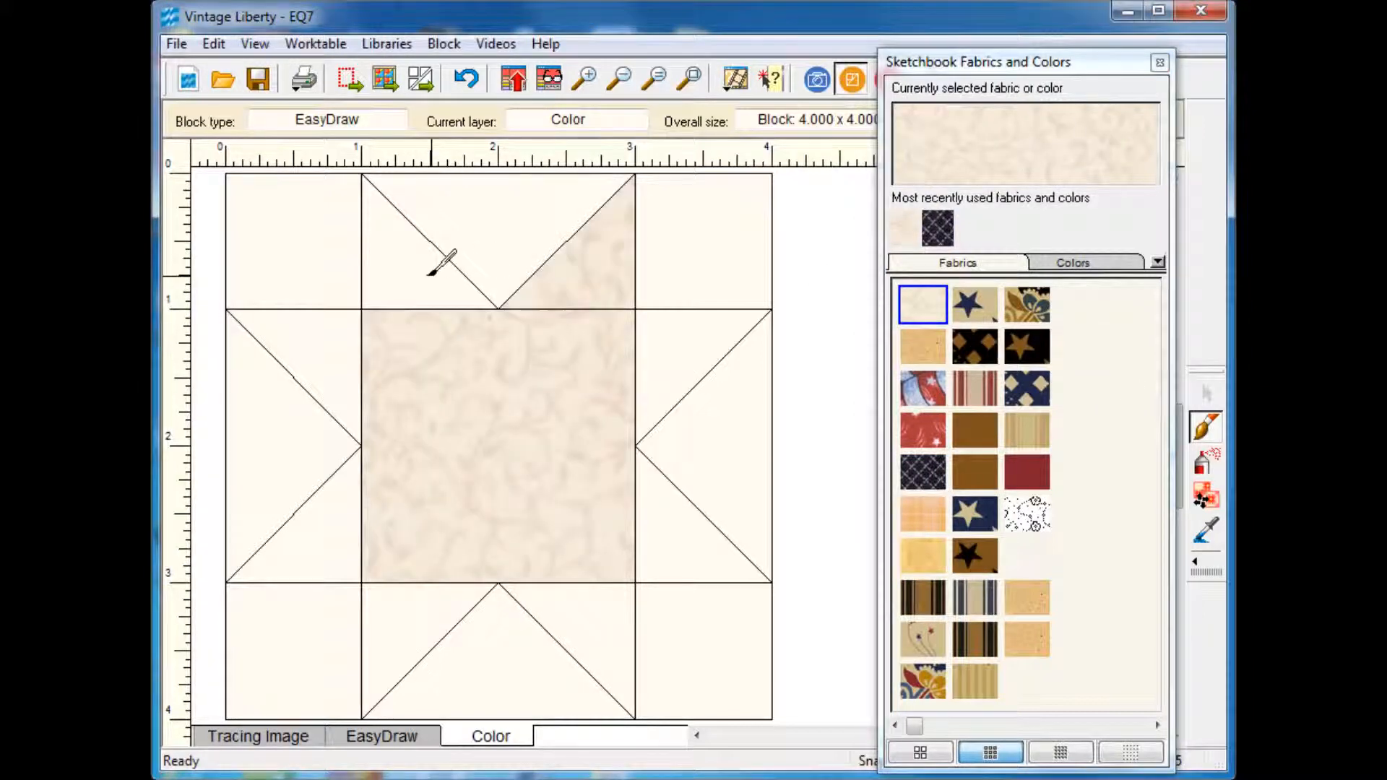
{"action": "left_click", "coordinate": [428, 275]}
{"action": "left_click", "coordinate": [312, 364]}
{"action": "left_click", "coordinate": [338, 538]}
{"action": "left_click", "coordinate": [406, 604]}
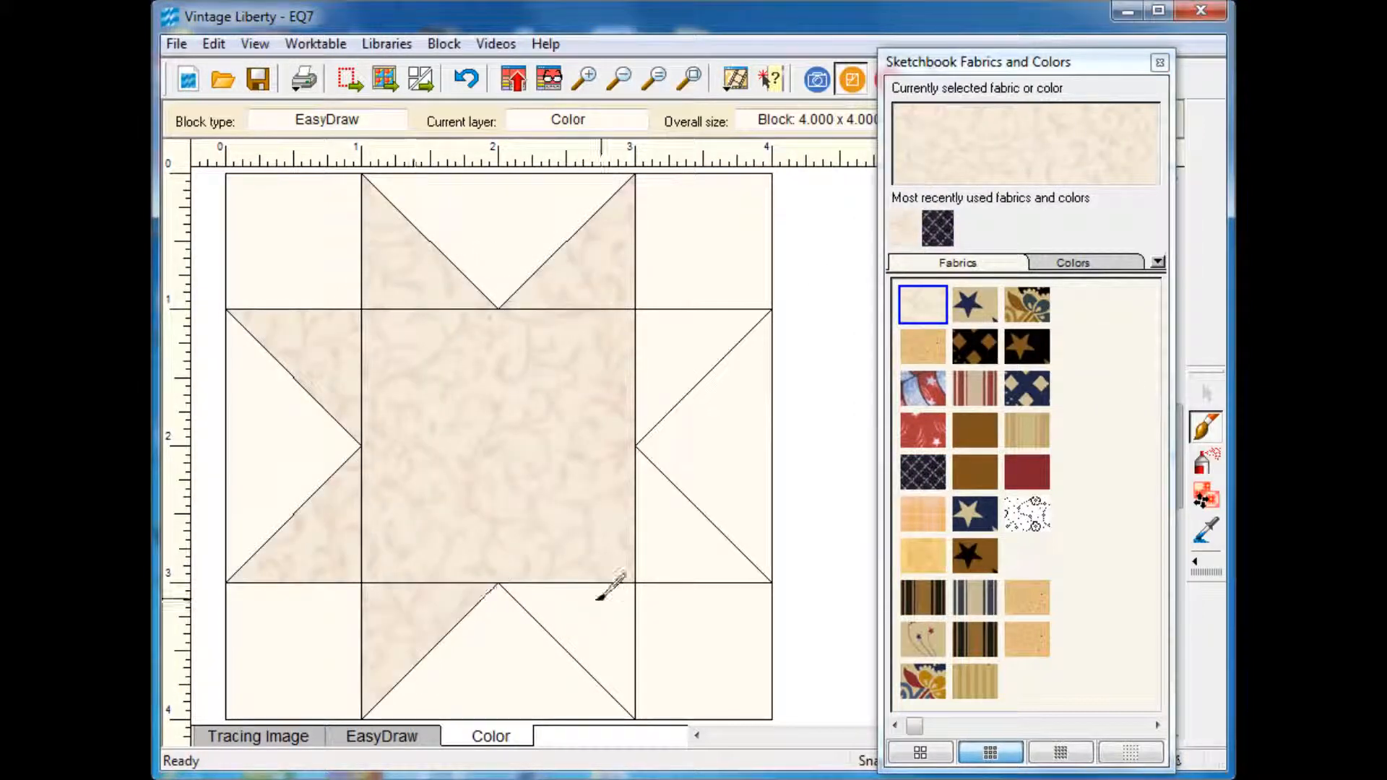
{"action": "left_click", "coordinate": [598, 598]}
{"action": "left_click", "coordinate": [688, 541]}
{"action": "left_click", "coordinate": [675, 354]}
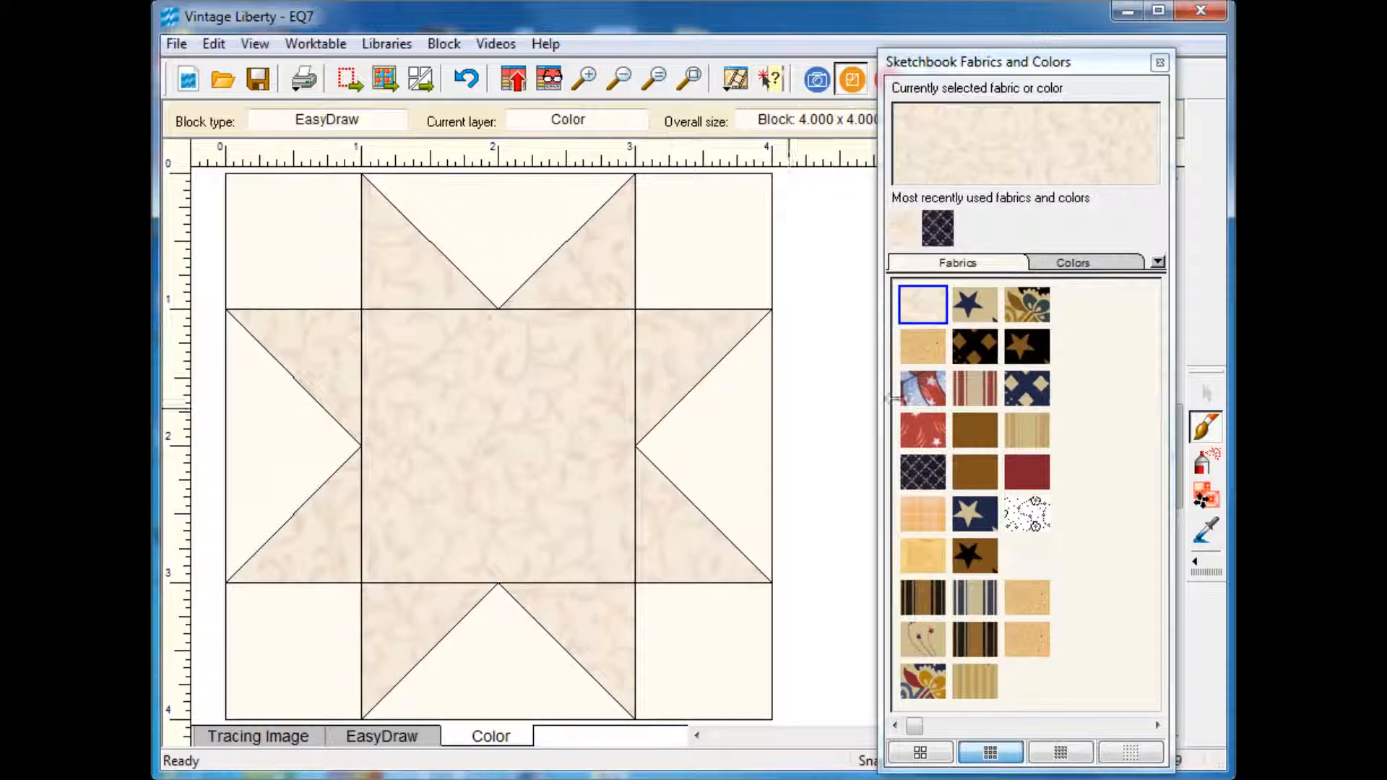
Step: Fill all the star block's background patches with the navy crosshatch fabric using the Spraycan
{"action": "left_click", "coordinate": [1205, 462]}
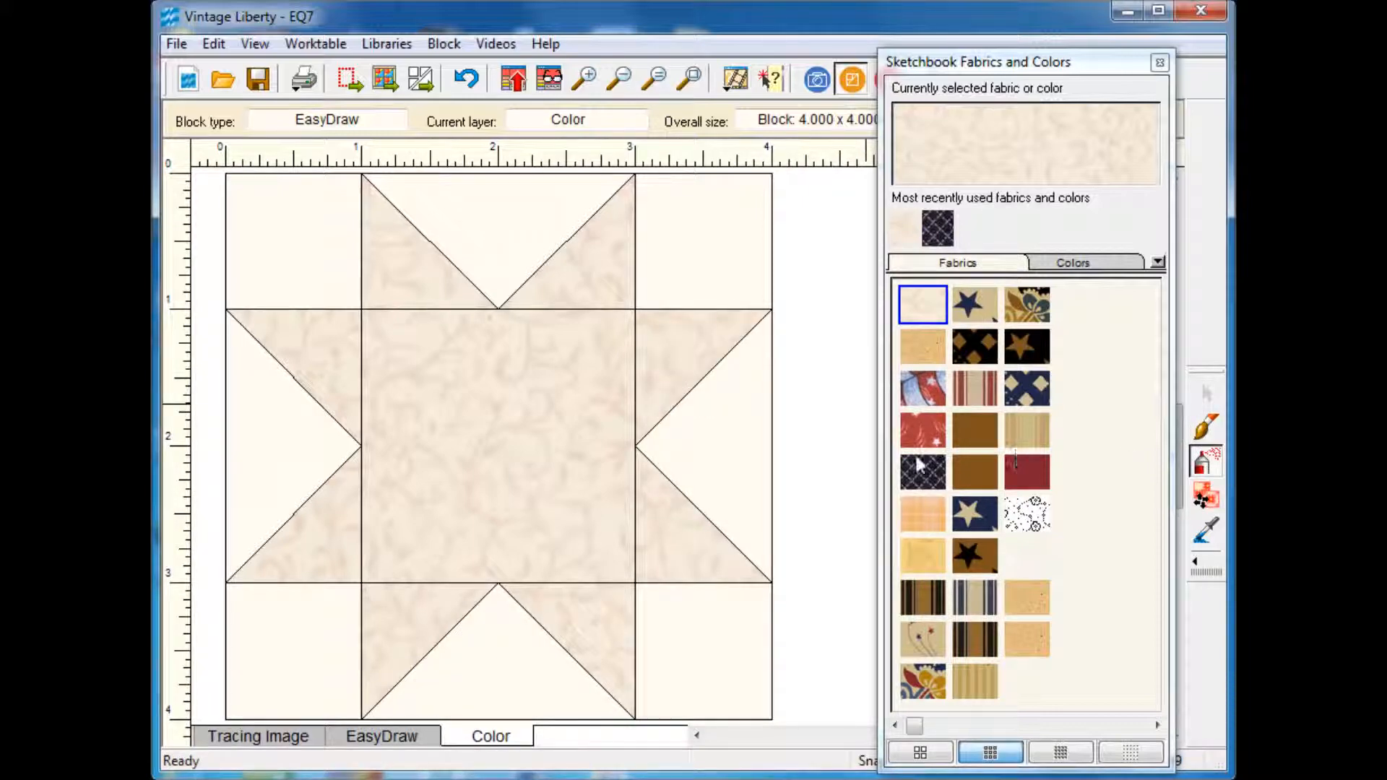
{"action": "left_click", "coordinate": [923, 471]}
{"action": "left_click", "coordinate": [710, 238]}
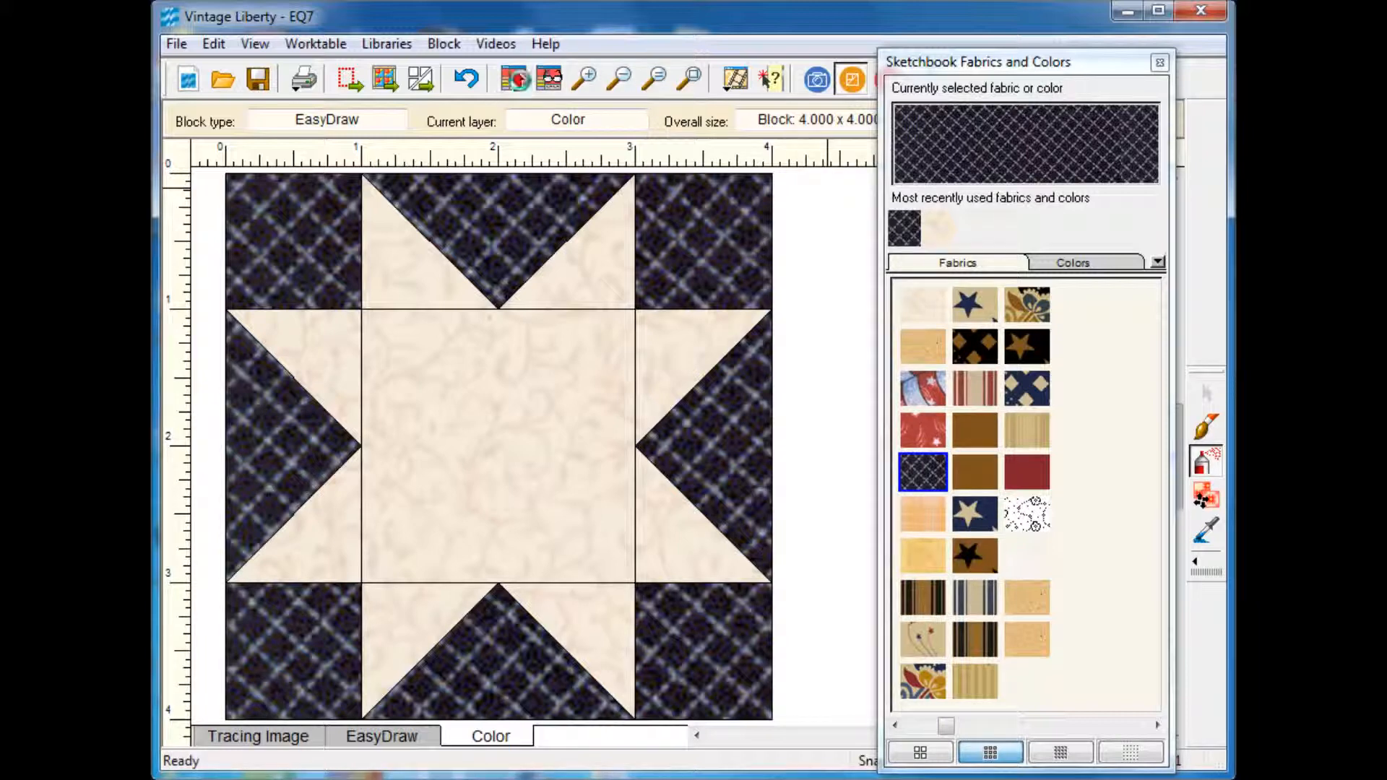
Step: Close the fabric palette, return to the quilt worktable and switch to Layer 2
{"action": "left_click", "coordinate": [1159, 62]}
{"action": "left_click", "coordinate": [876, 85]}
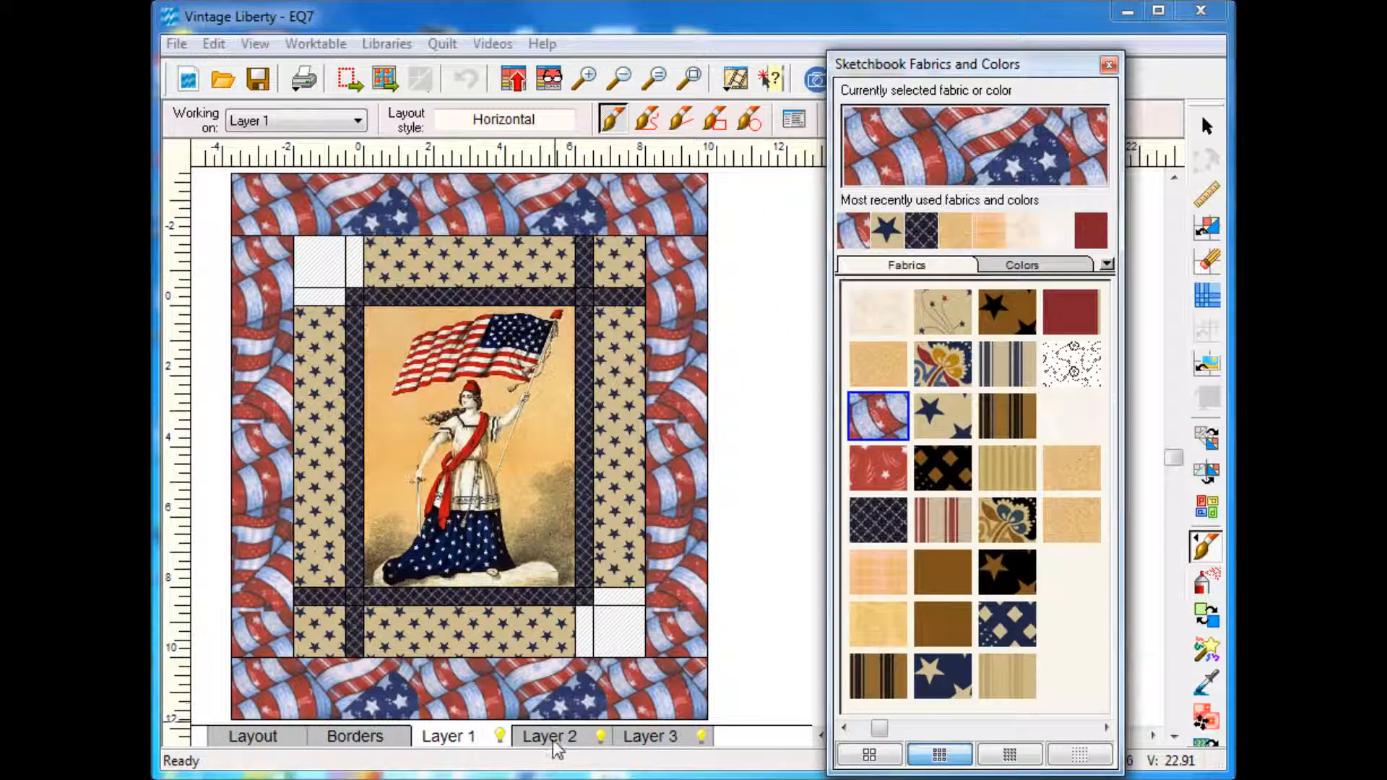
{"action": "left_click", "coordinate": [554, 739]}
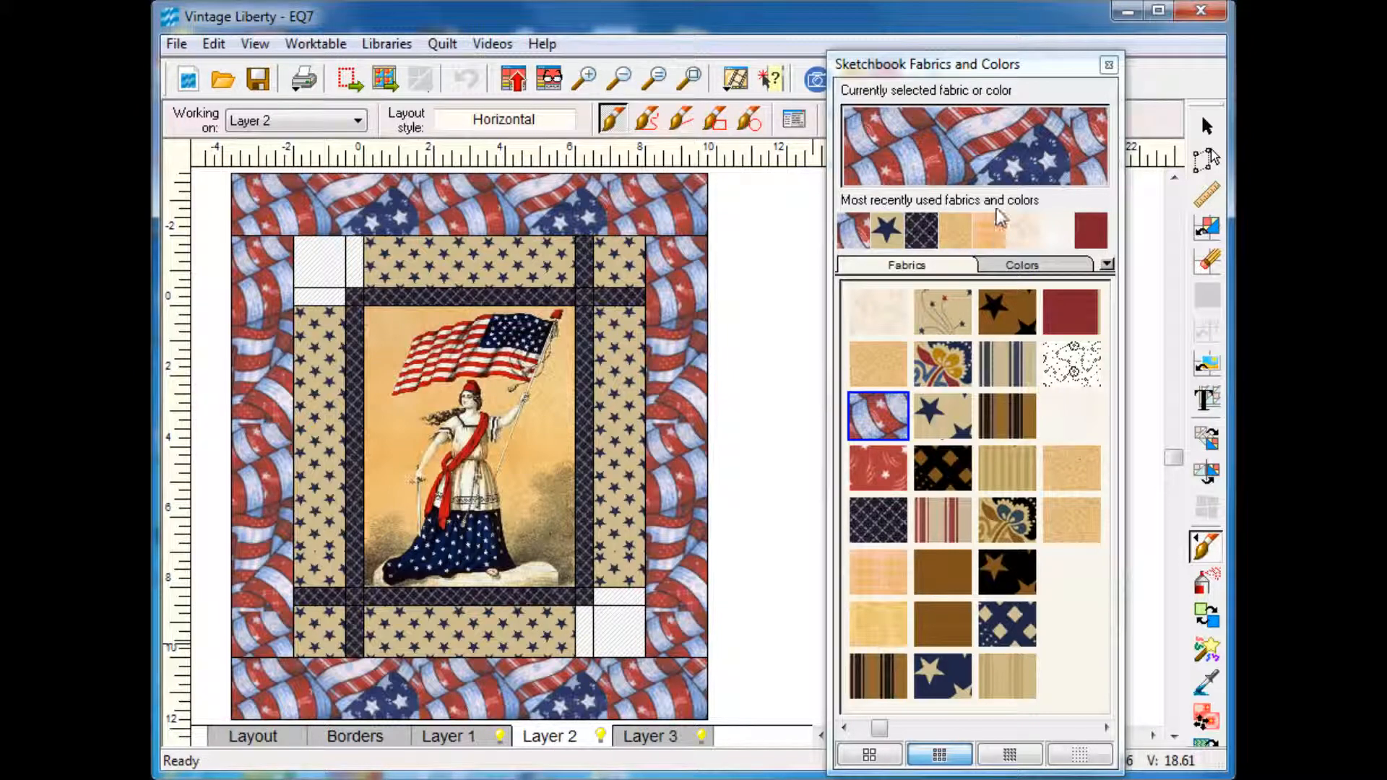
Step: Place the star block on Layer 2 over the Liberty image's upper-left corner and set its width to 2.000
{"action": "left_click", "coordinate": [1211, 224]}
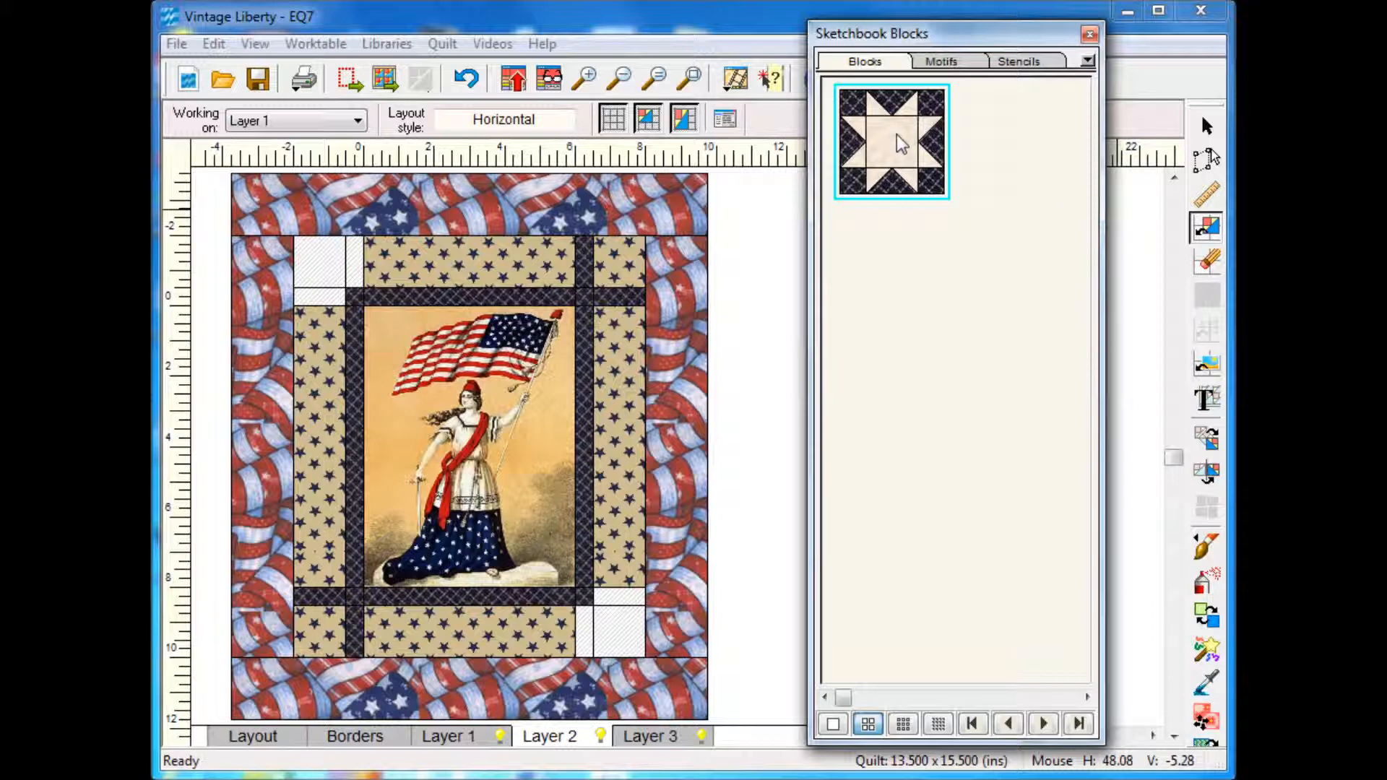
{"action": "mouse_move", "coordinate": [899, 145]}
{"action": "left_mouse_down"}
{"action": "mouse_move", "coordinate": [513, 329]}
{"action": "mouse_move", "coordinate": [361, 311]}
{"action": "mouse_move", "coordinate": [390, 307]}
{"action": "left_mouse_up"}
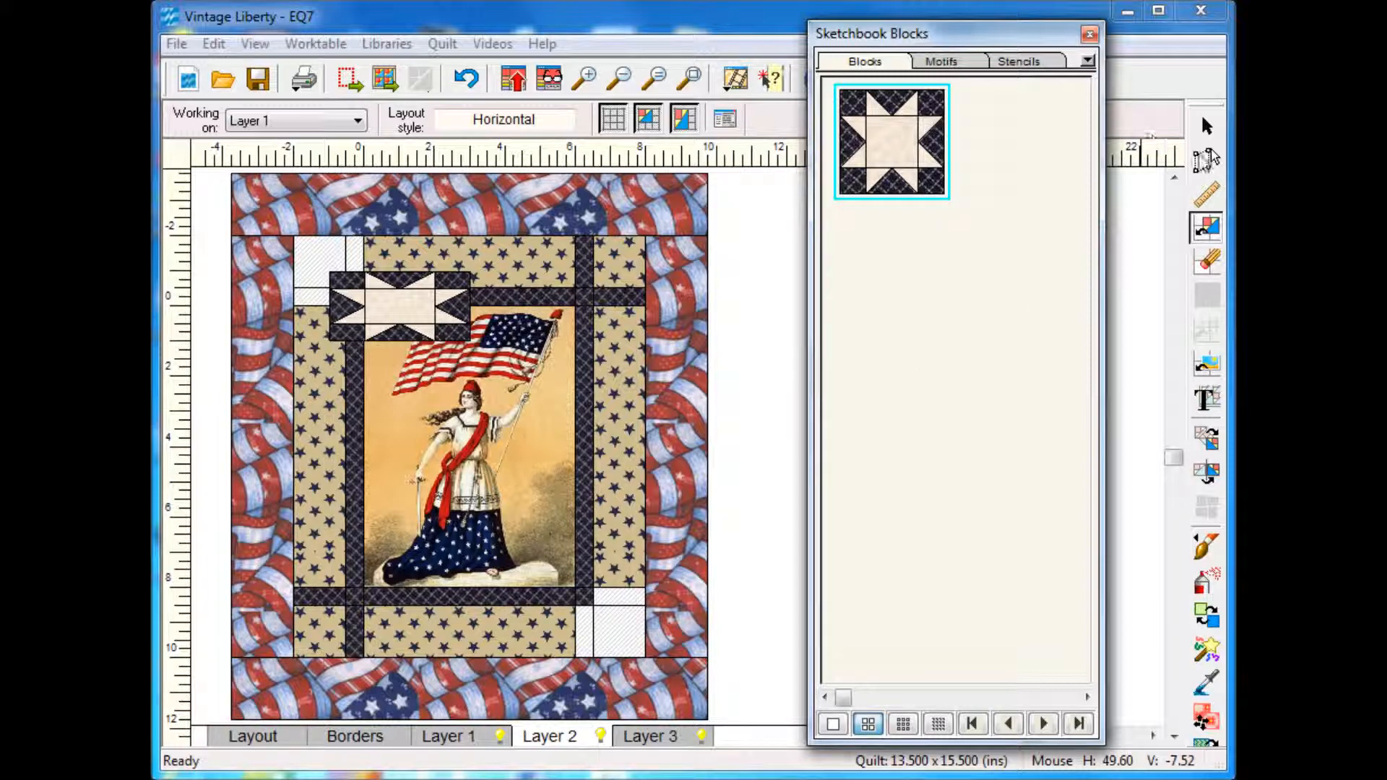
{"action": "left_click", "coordinate": [1205, 163]}
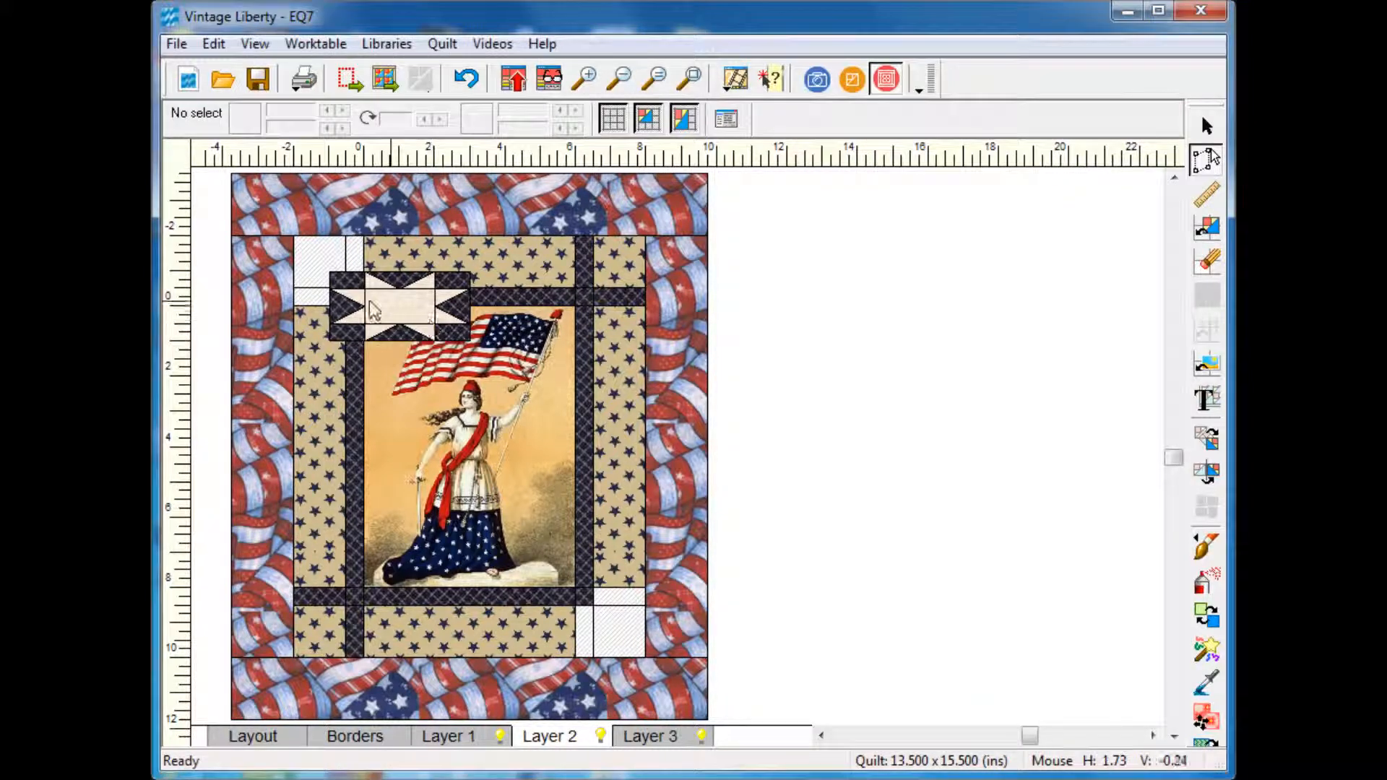
{"action": "left_click", "coordinate": [394, 311]}
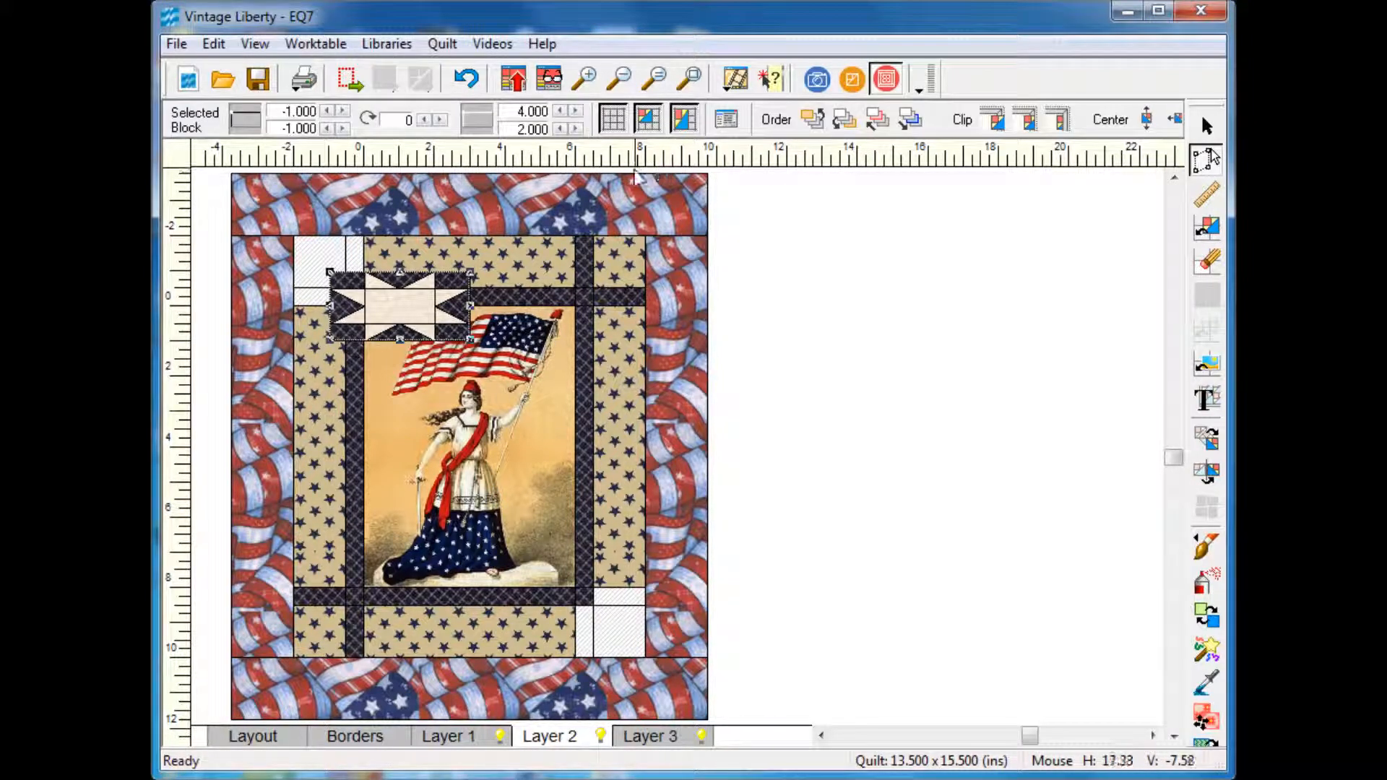
{"action": "double_click", "coordinate": [514, 112]}
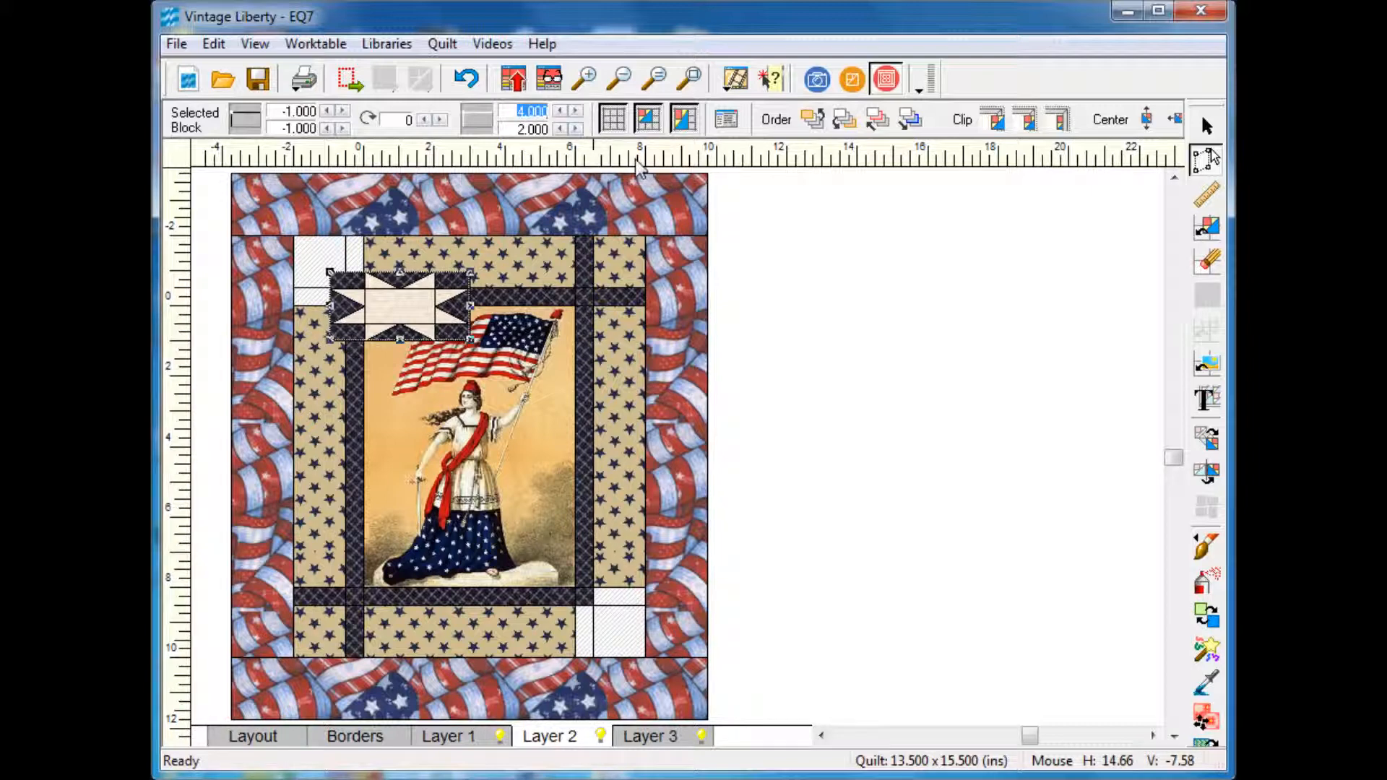
{"action": "type", "text": "2"}
{"action": "key", "text": "Return"}
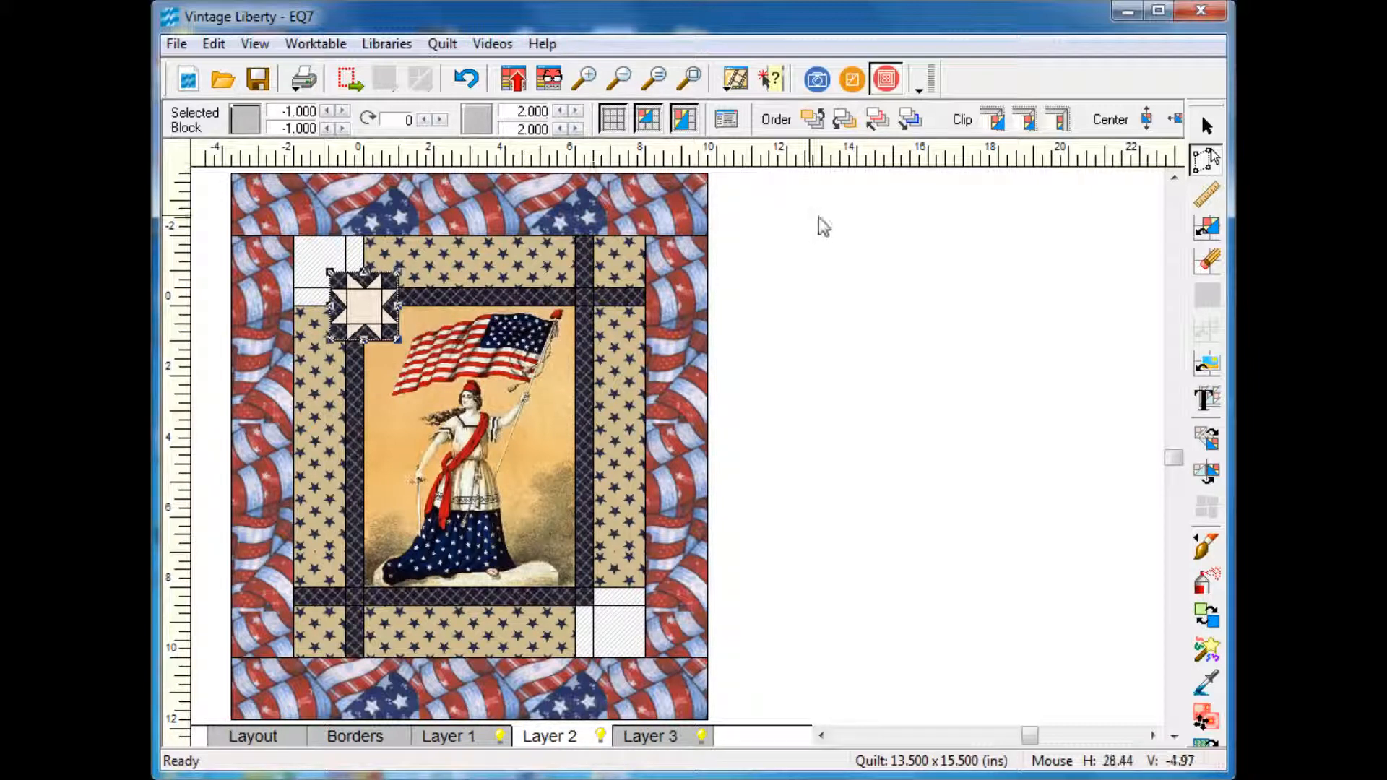
{"action": "left_click", "coordinate": [833, 279]}
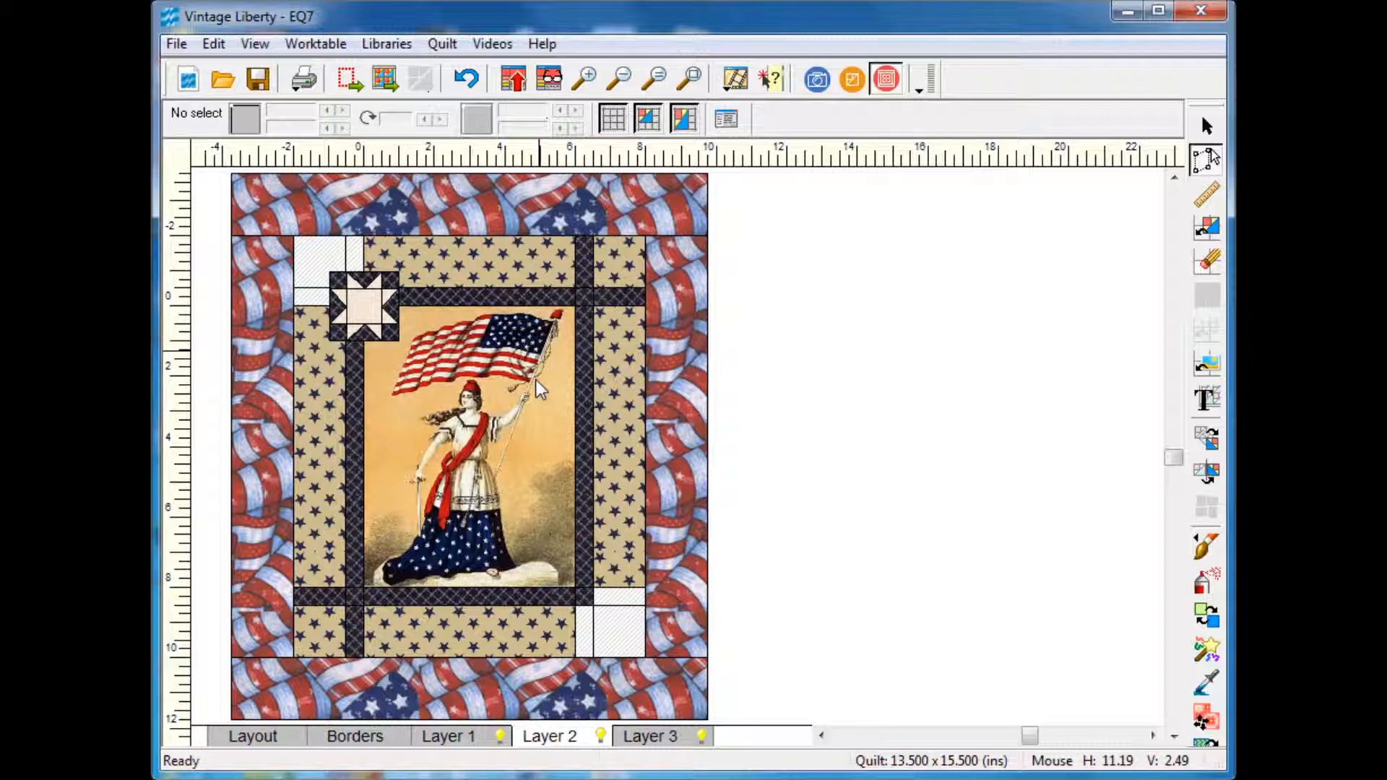
Step: Set the drag-and-drop block width to 2 inches in the Quilt Worktable Options and check the snap settings
{"action": "left_click", "coordinate": [726, 121]}
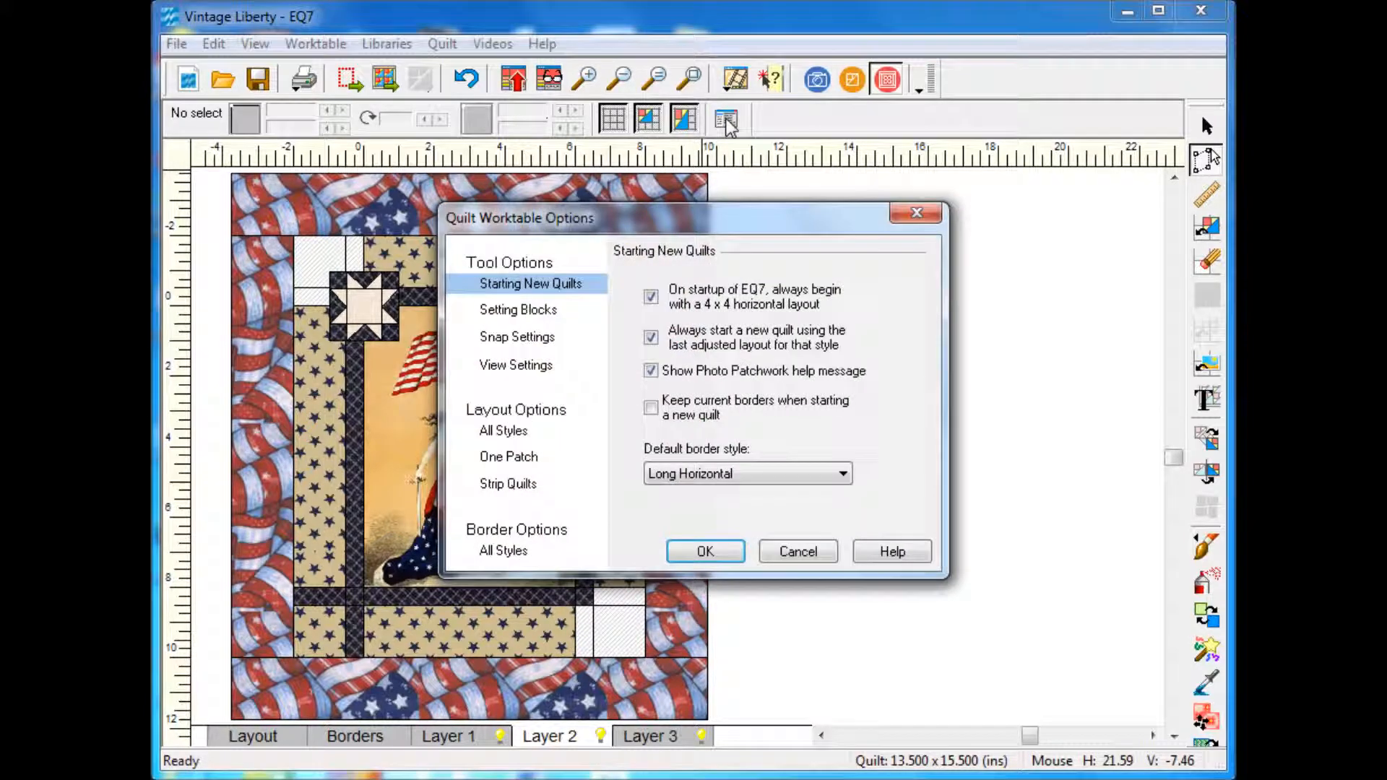
{"action": "left_click_drag", "start_coordinate": [650, 214], "coordinate": [841, 200]}
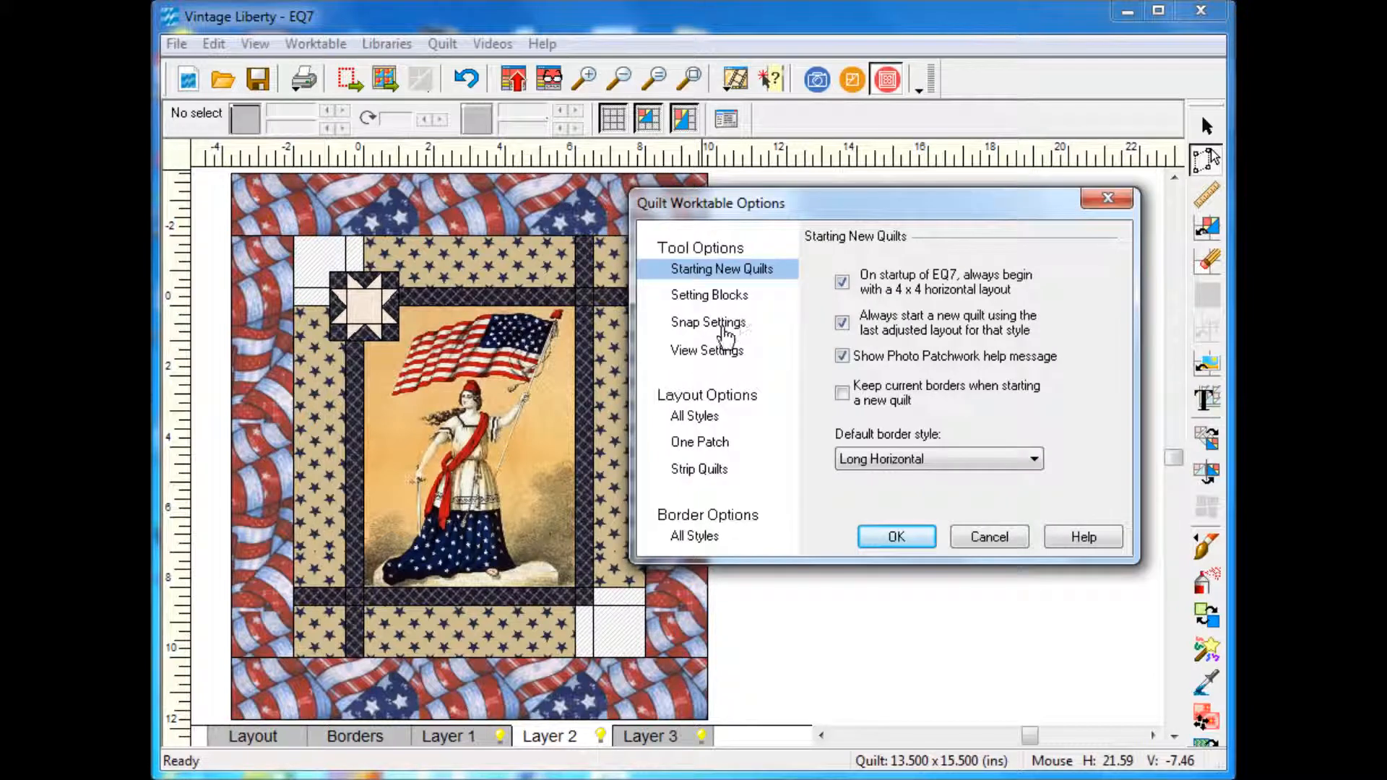
{"action": "left_click", "coordinate": [727, 303]}
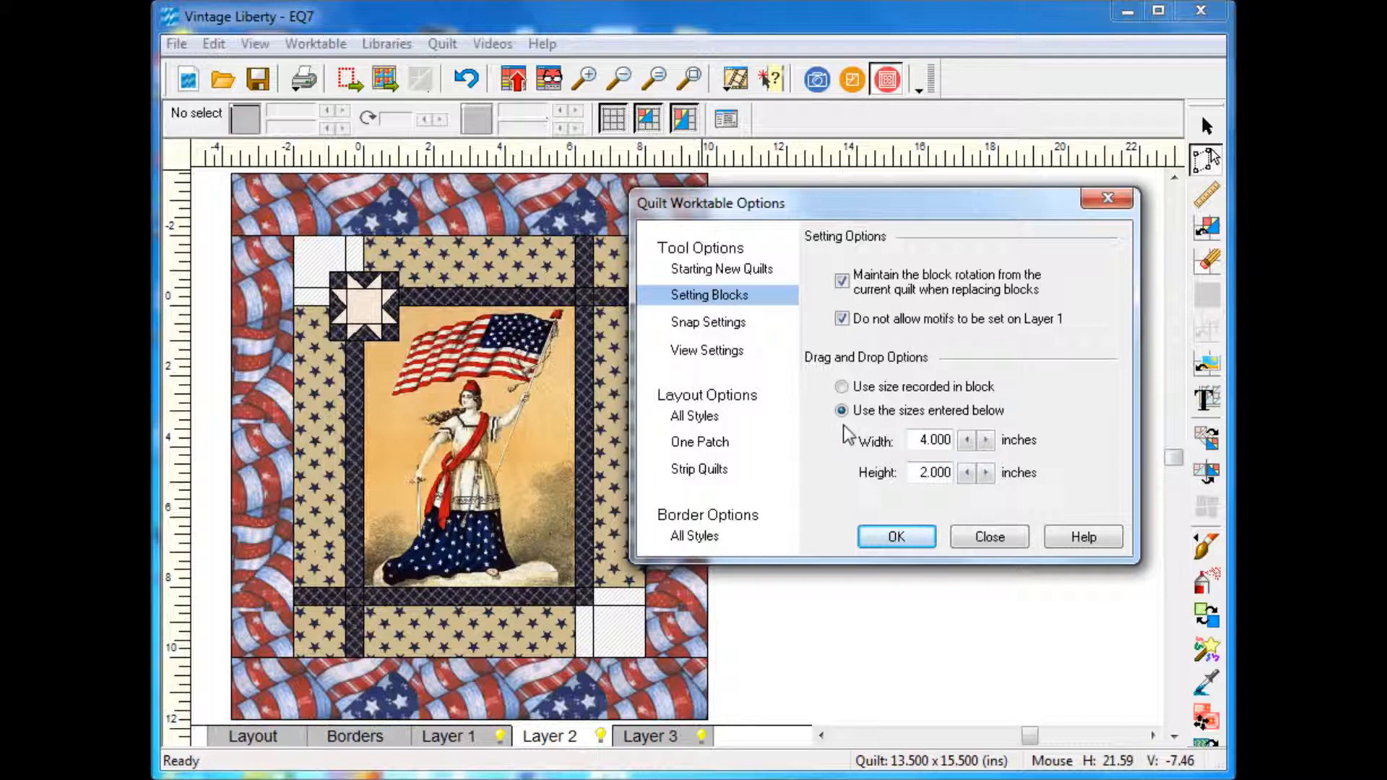
{"action": "double_click", "coordinate": [916, 441]}
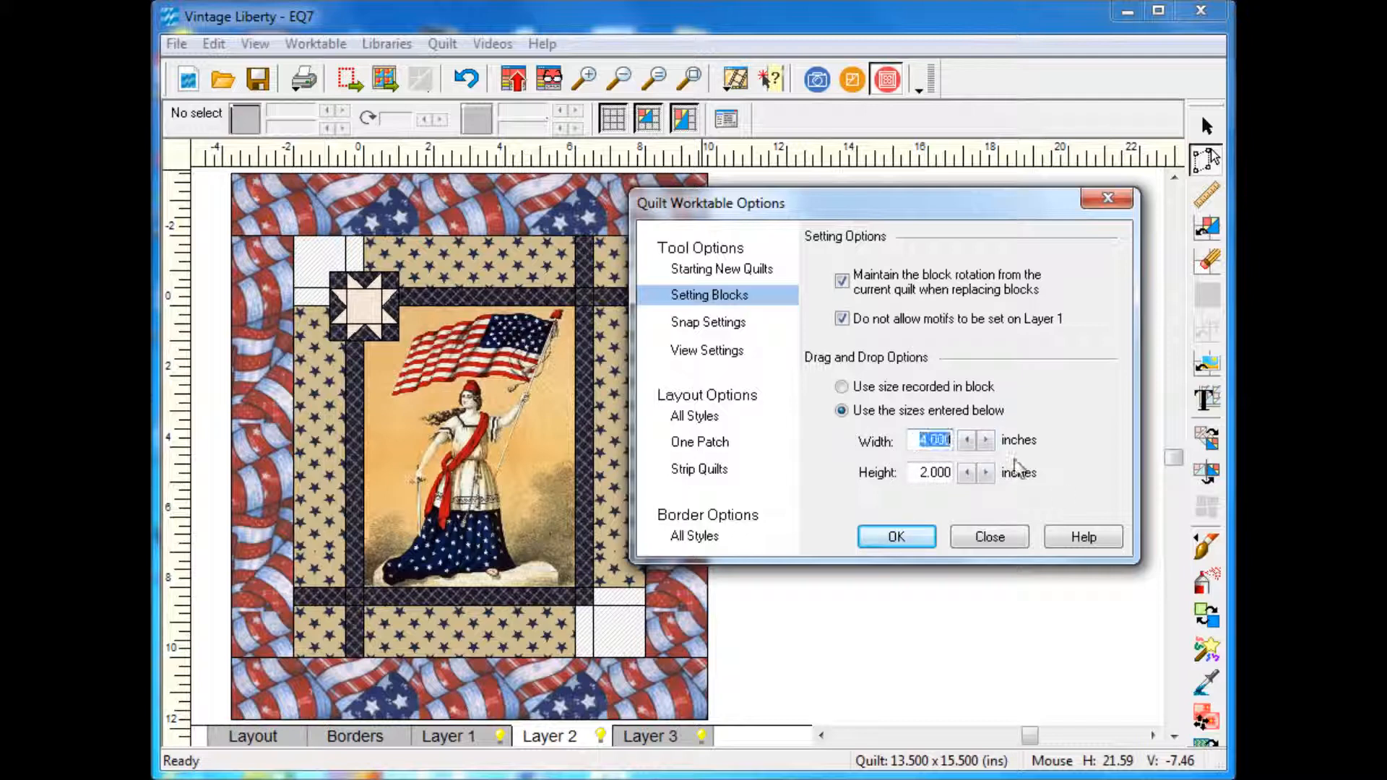
{"action": "type", "text": "4"}
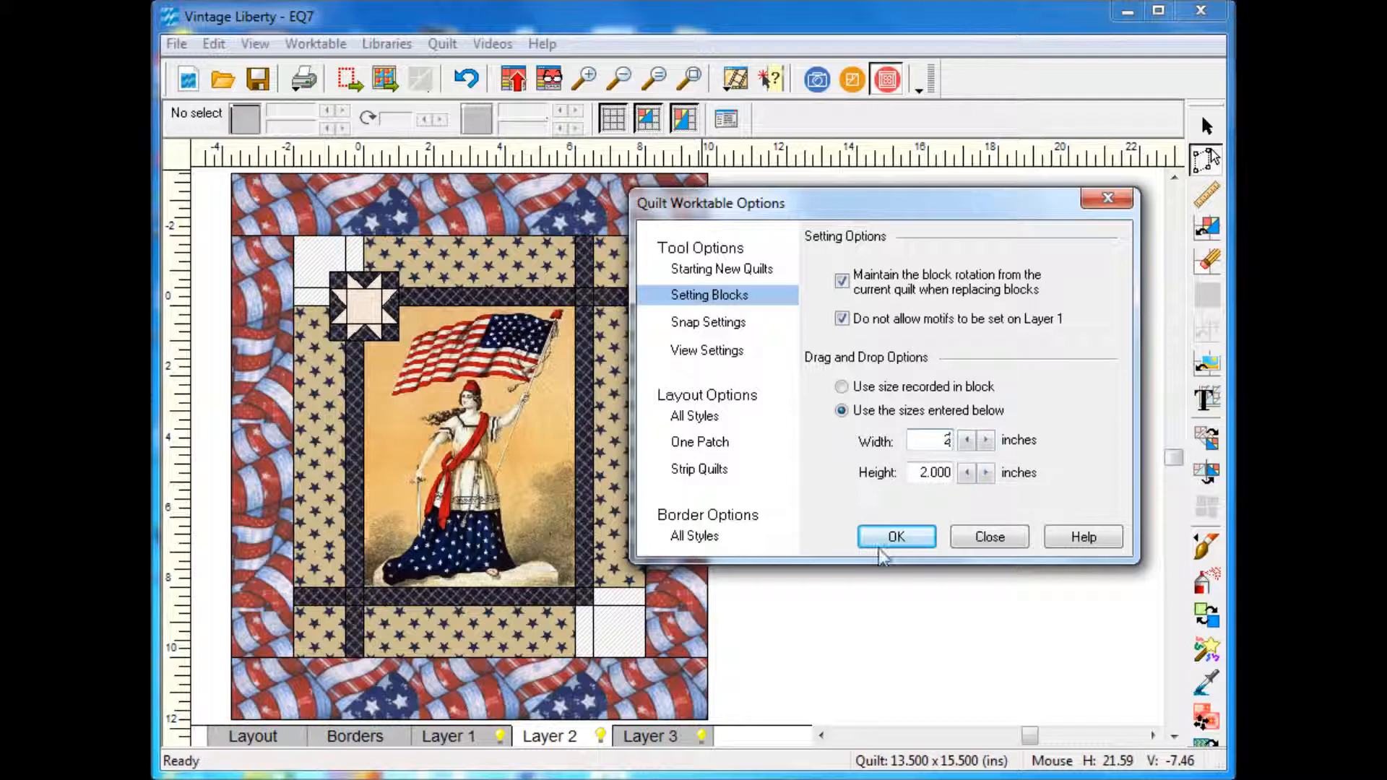
{"action": "key", "text": "BackSpace"}
{"action": "type", "text": "2"}
{"action": "left_click", "coordinate": [729, 332]}
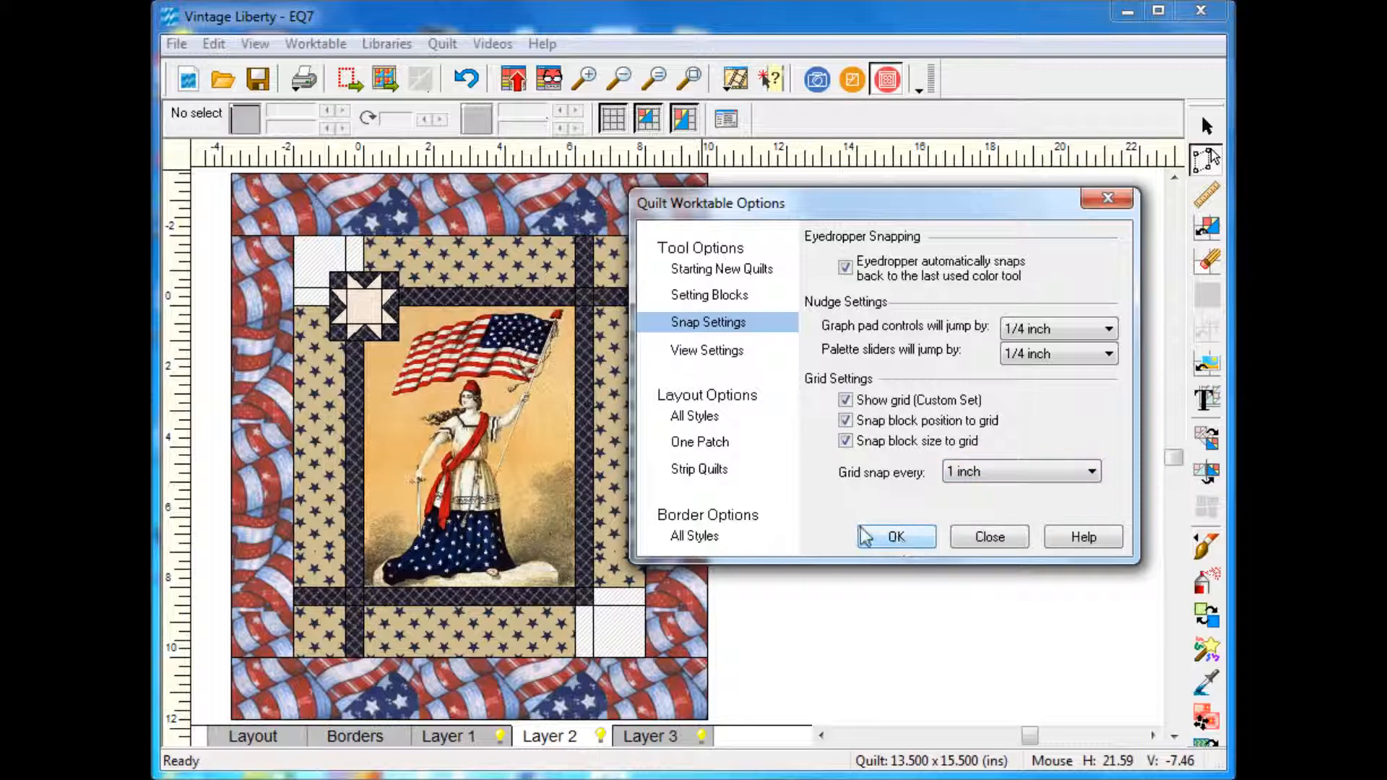
{"action": "left_click", "coordinate": [896, 537]}
Step: Cover the blank upper-left and lower-right border corners with the star block and a pasted copy, and add the quilt to the Sketchbook
{"action": "left_click_drag", "start_coordinate": [364, 305], "coordinate": [329, 271]}
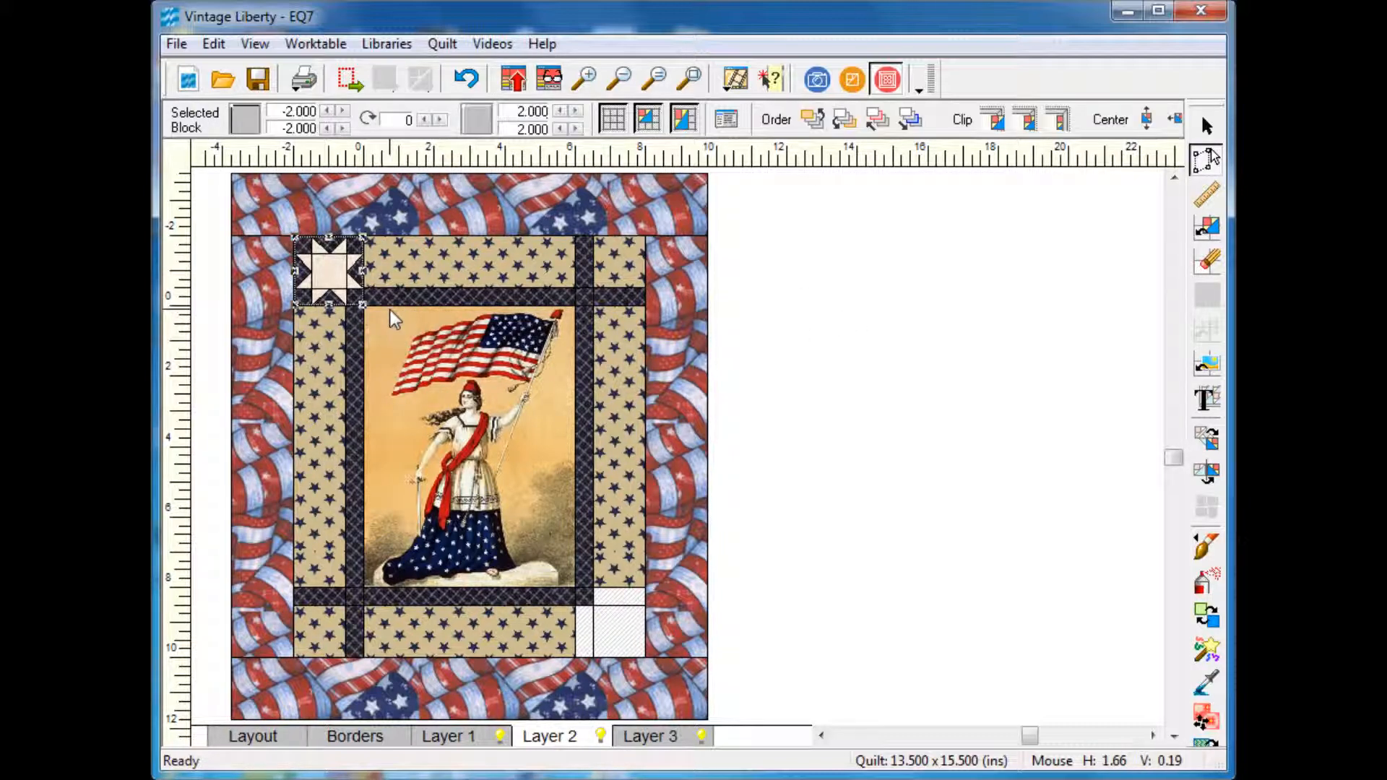
{"action": "key", "text": "ctrl+c"}
{"action": "key", "text": "ctrl+v"}
{"action": "left_click_drag", "start_coordinate": [341, 280], "coordinate": [612, 622]}
{"action": "left_click", "coordinate": [877, 385]}
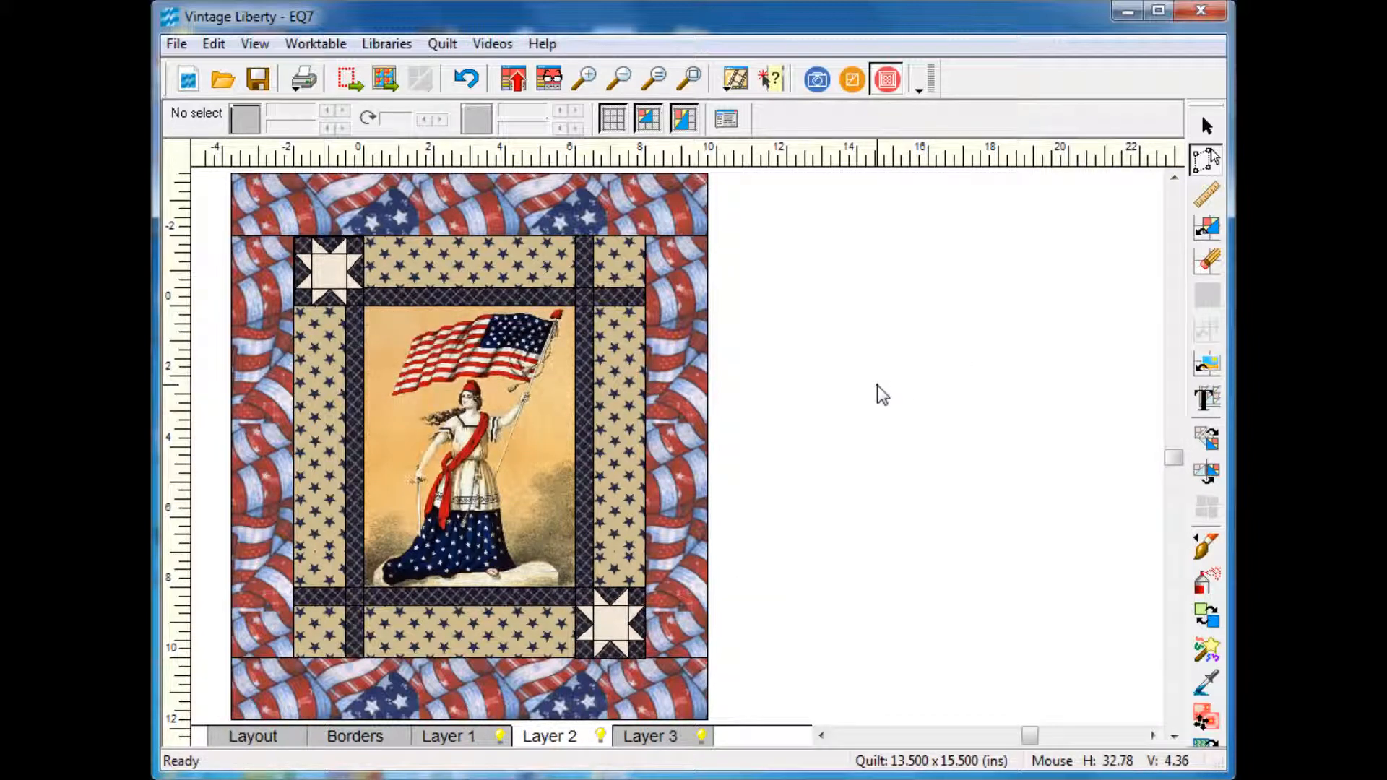
{"action": "left_click", "coordinate": [513, 81]}
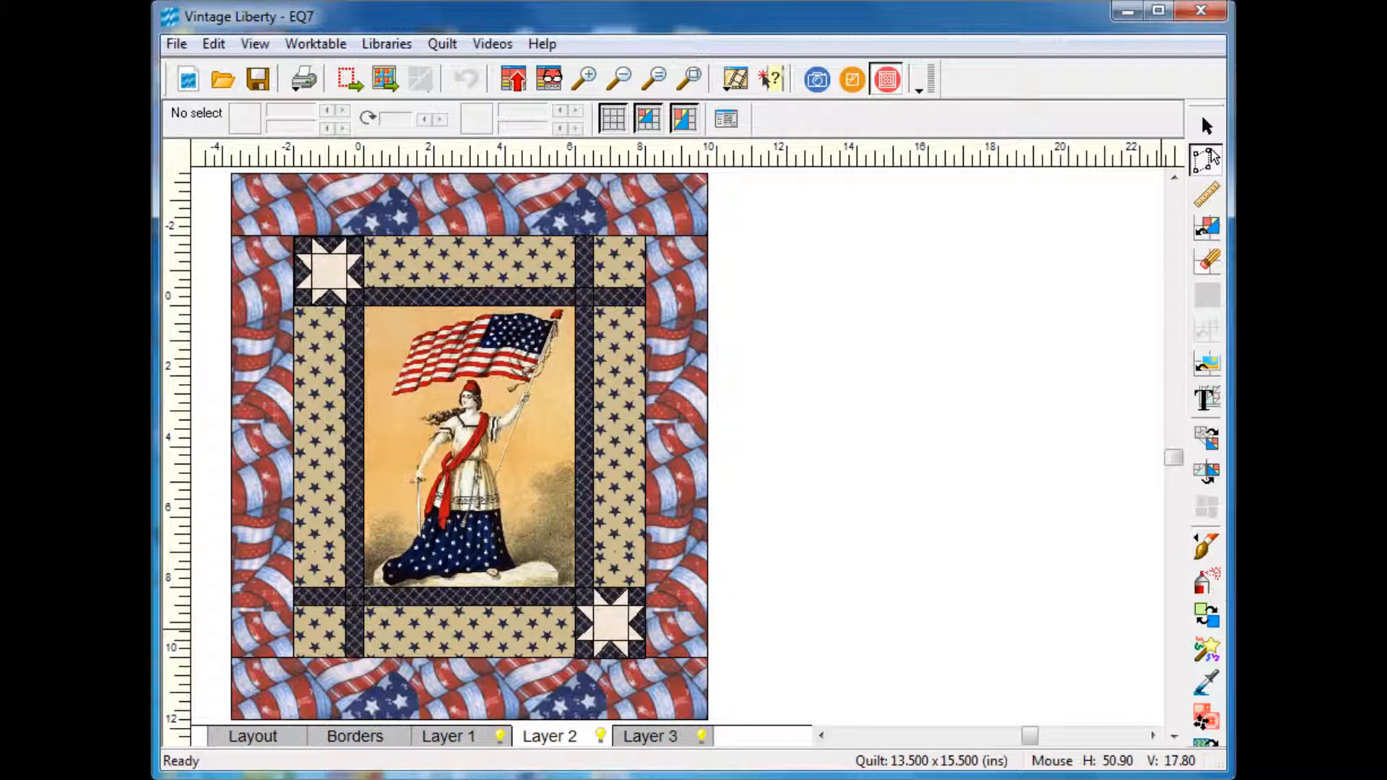
Step: Recolor all four outer border strips on Layer 1 with the red, navy and tan star-stripe fabric
{"action": "left_click", "coordinate": [1205, 547]}
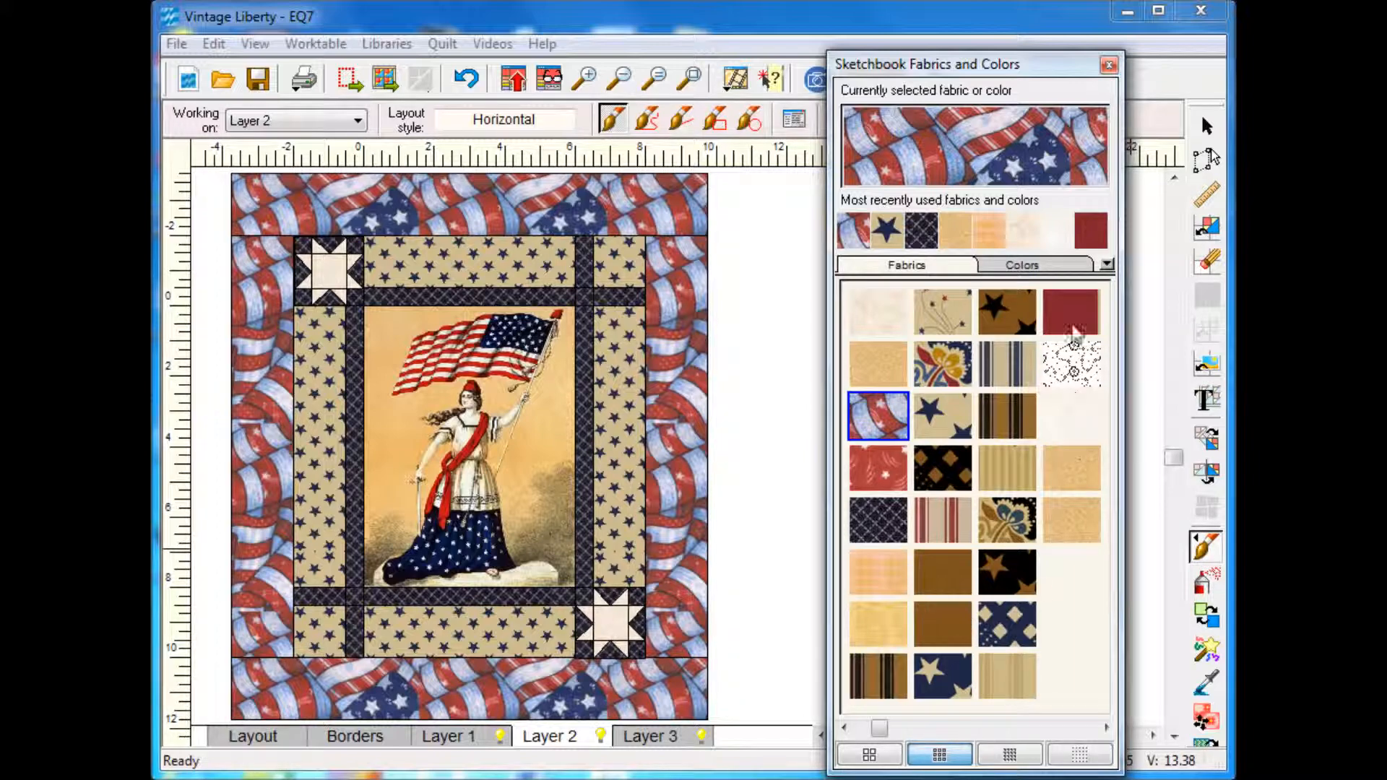
{"action": "left_click", "coordinate": [1070, 307]}
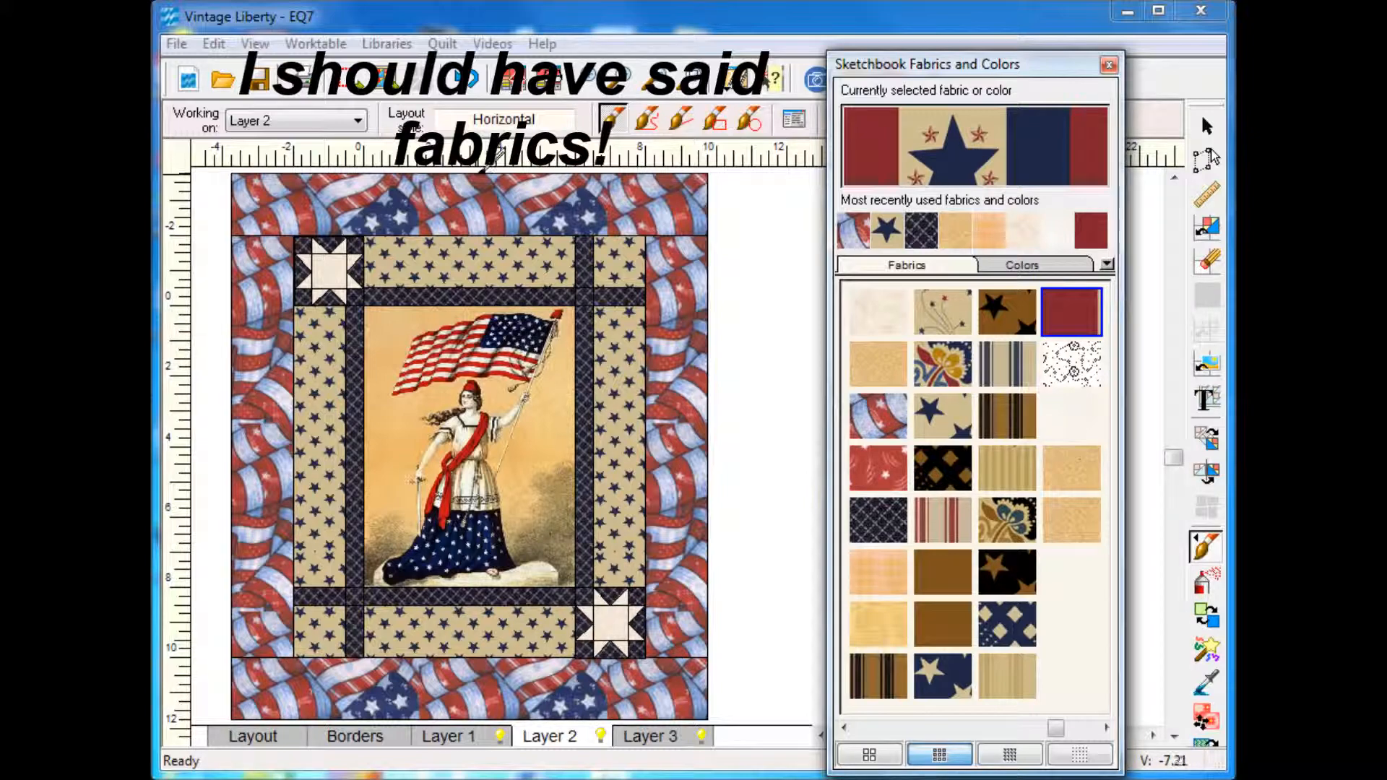
{"action": "left_click", "coordinate": [488, 744]}
{"action": "left_click", "coordinate": [560, 202]}
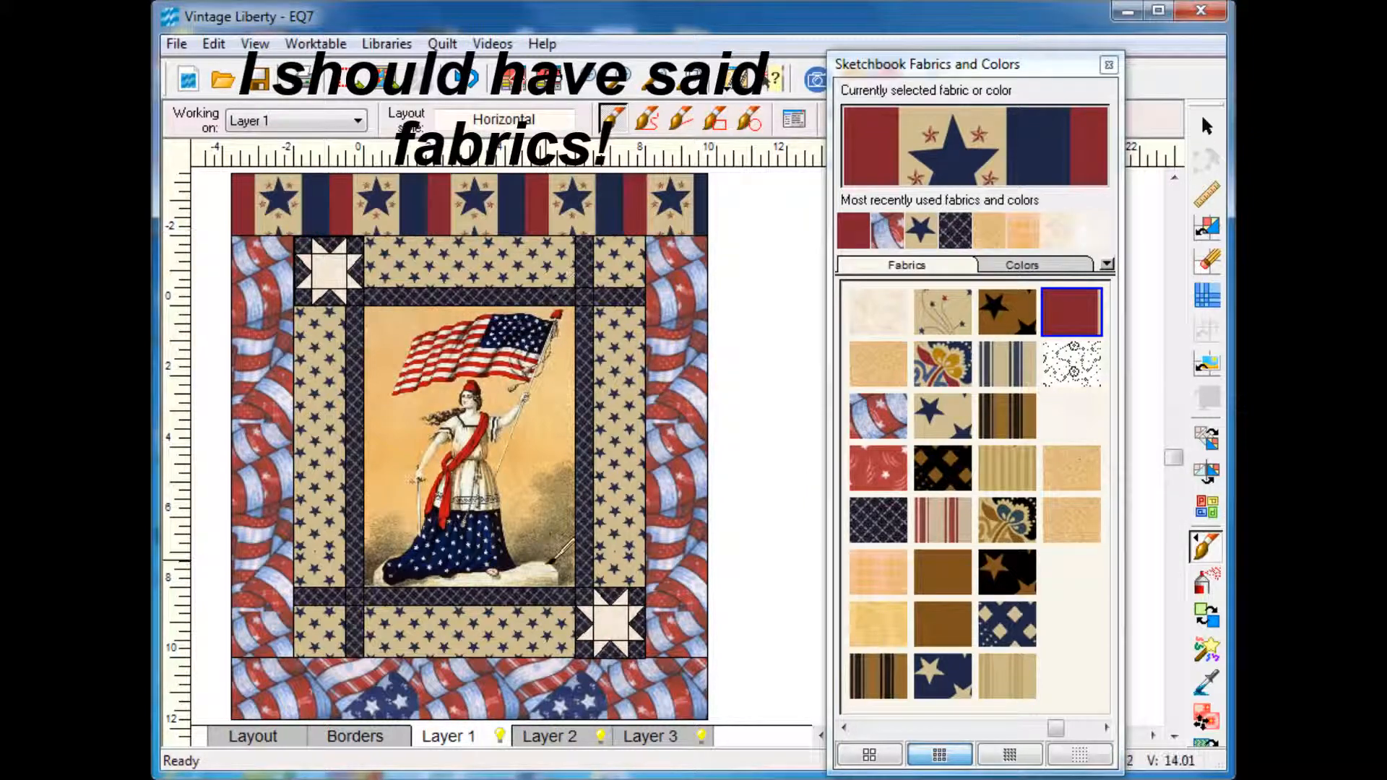
{"action": "left_click", "coordinate": [568, 674]}
{"action": "left_click", "coordinate": [690, 411]}
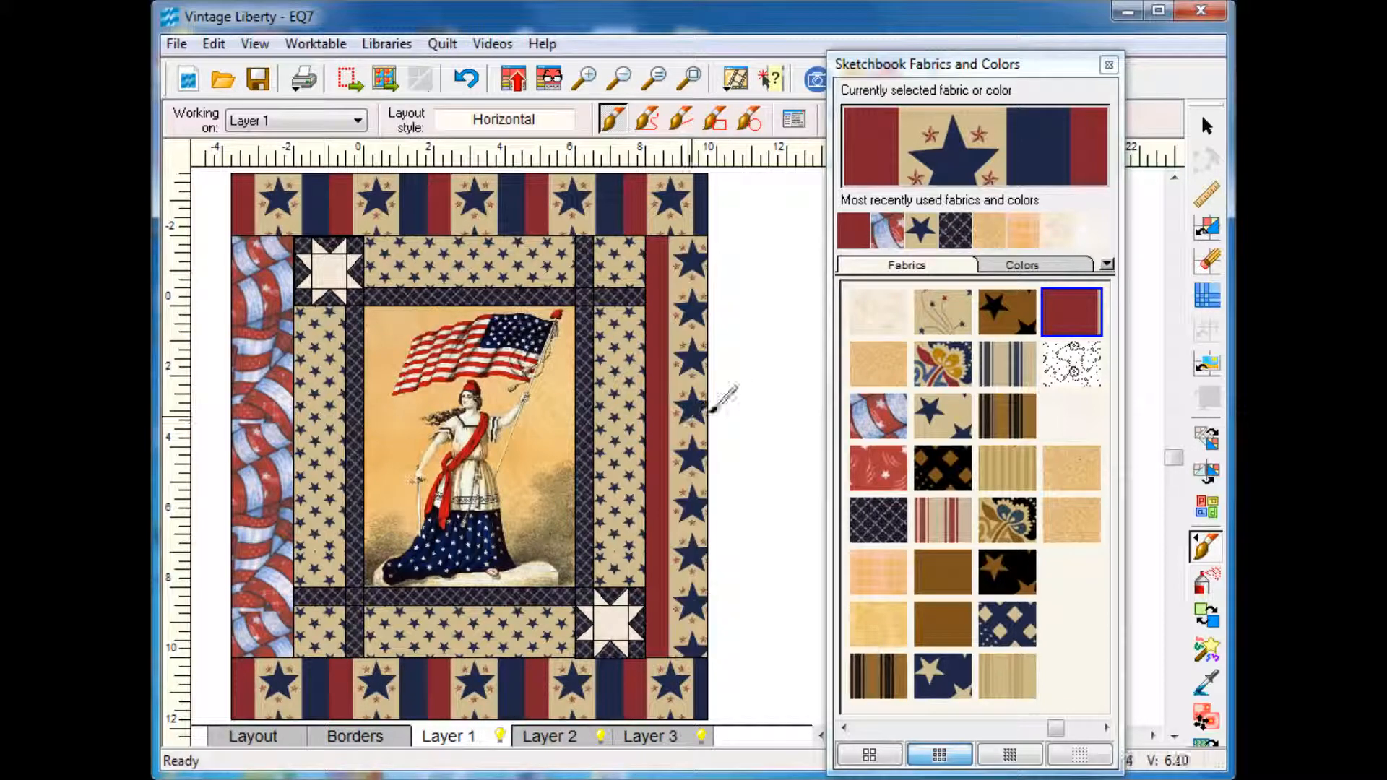
{"action": "left_click", "coordinate": [233, 389]}
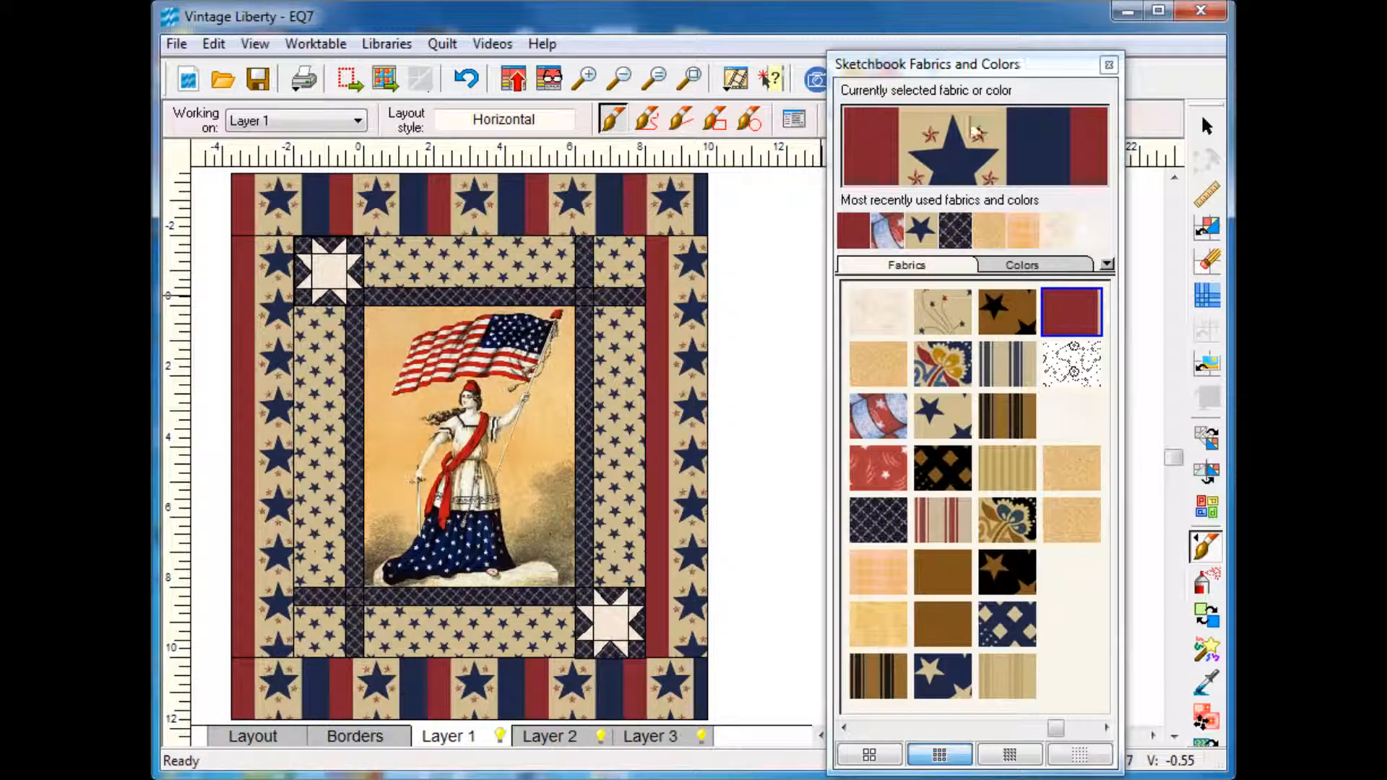
{"action": "left_click", "coordinate": [1108, 65]}
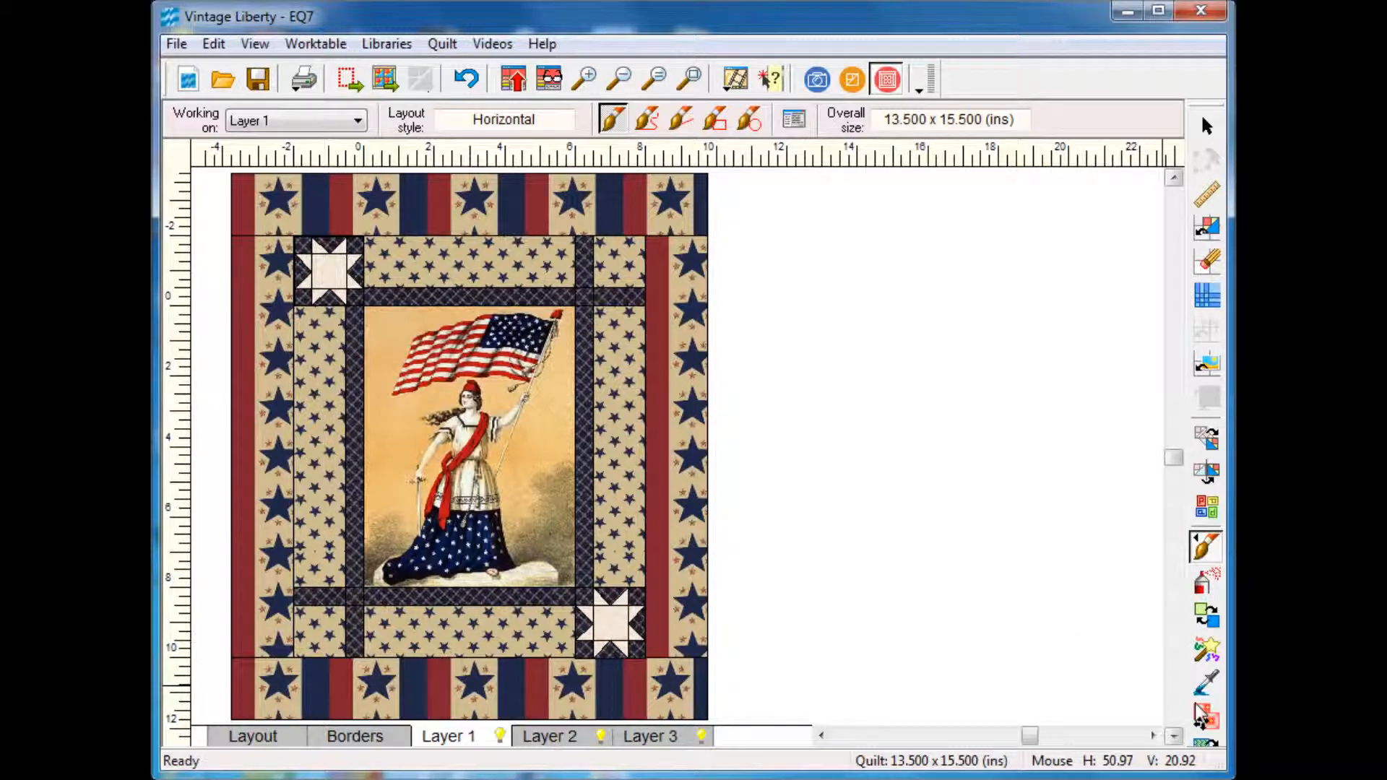
Step: Rotate the fabric 90° in the right and left outer border strips using the Simple Rotate Fabric option
{"action": "left_click", "coordinate": [1206, 744]}
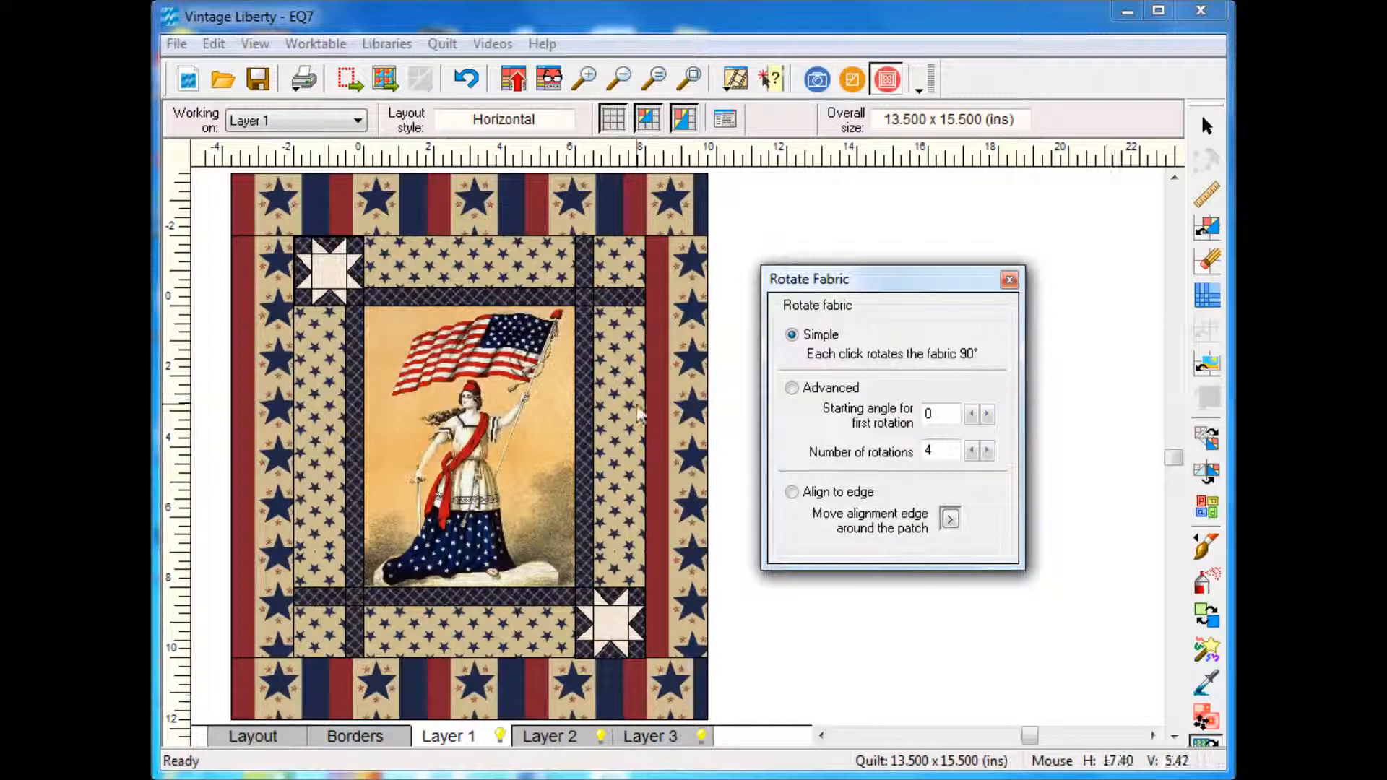
{"action": "left_click", "coordinate": [664, 431]}
{"action": "left_click", "coordinate": [265, 389]}
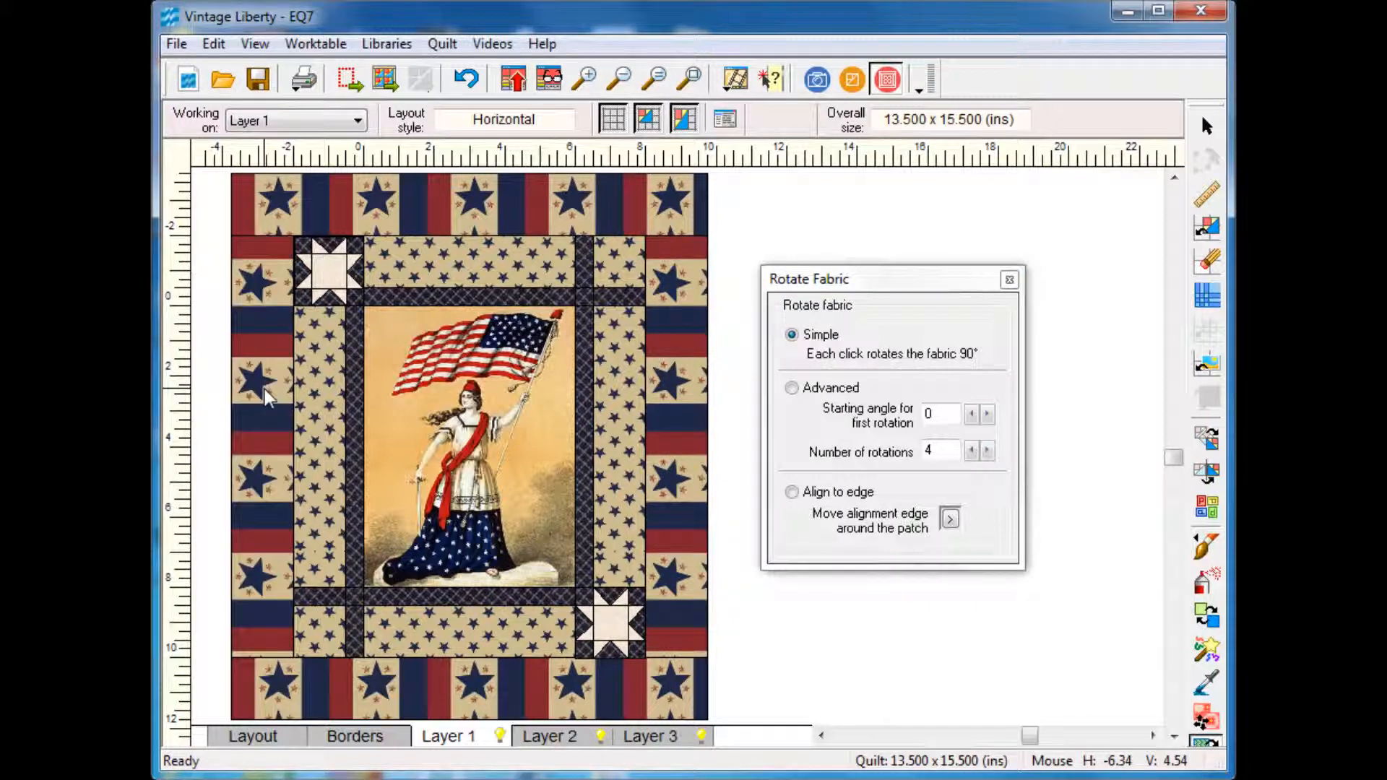
Step: Fussy cut the outer border fabric to center the large stars in all four strips, and add the quilt to the Sketchbook
{"action": "left_click", "coordinate": [1208, 726]}
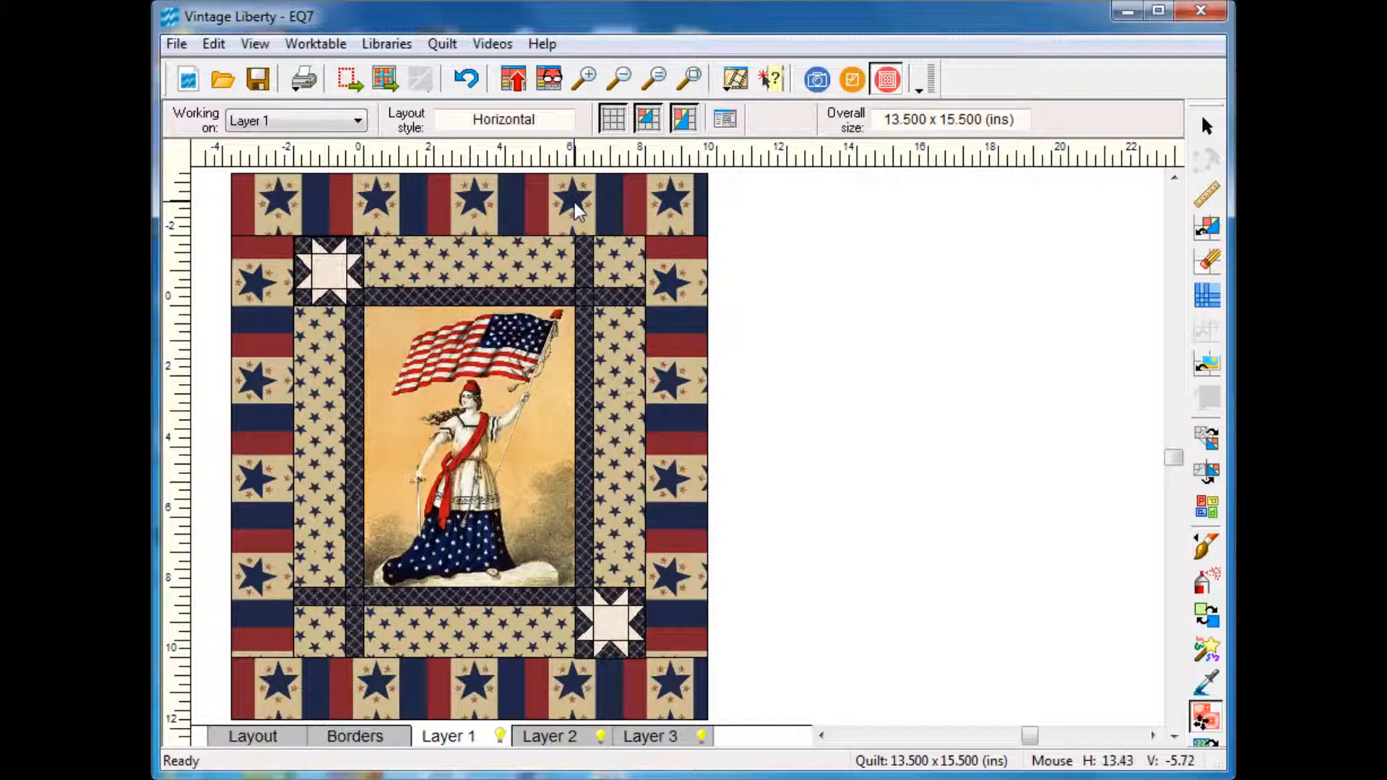
{"action": "left_click_drag", "start_coordinate": [575, 202], "coordinate": [571, 211]}
{"action": "left_click_drag", "start_coordinate": [579, 695], "coordinate": [576, 698]}
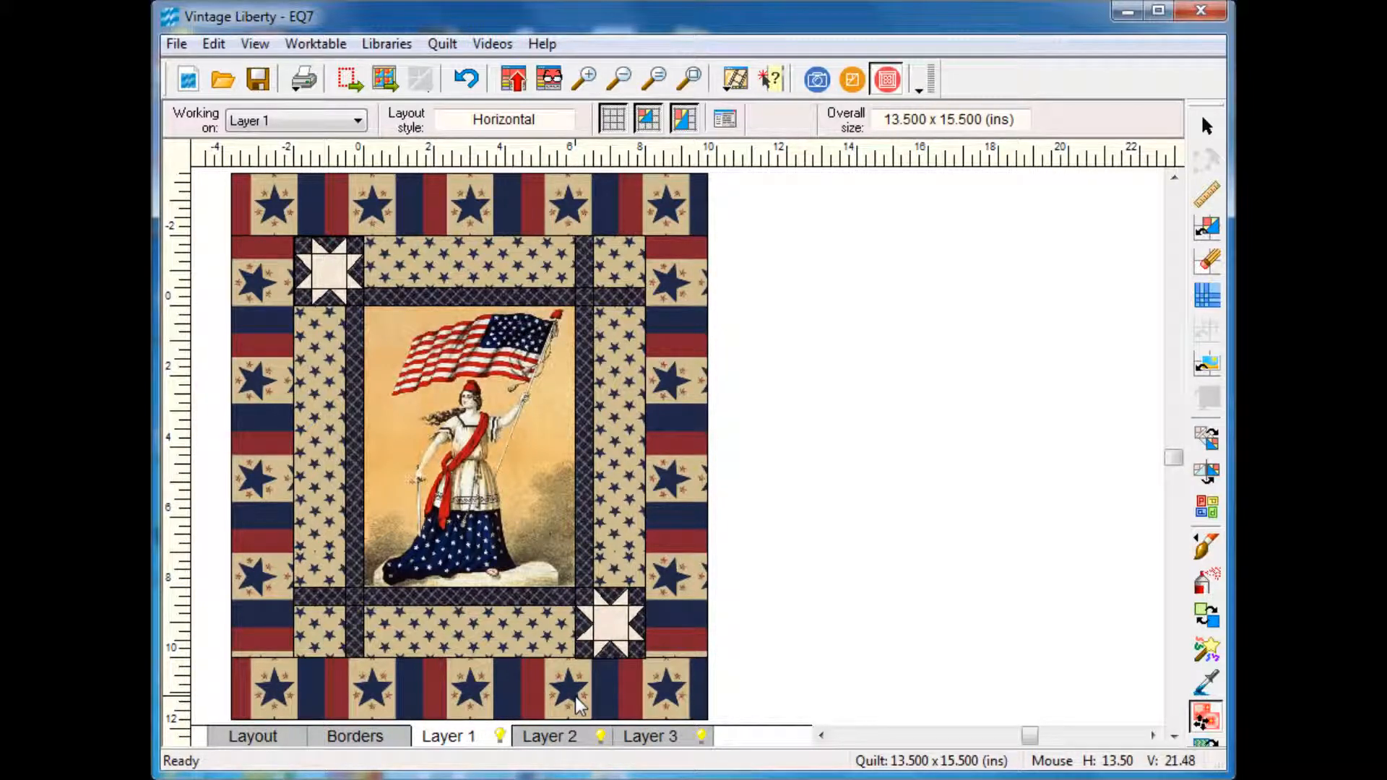
{"action": "left_click_drag", "start_coordinate": [669, 462], "coordinate": [678, 473]}
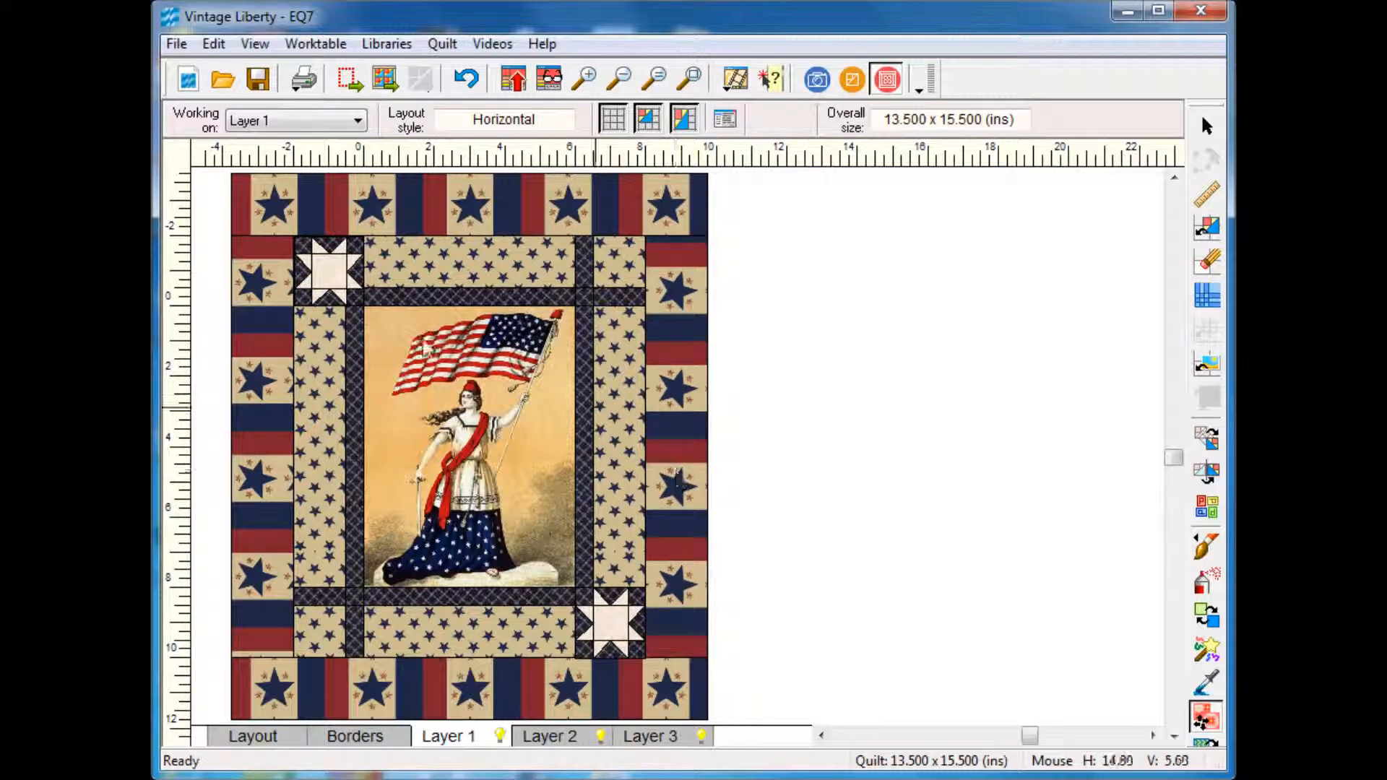
{"action": "left_click_drag", "start_coordinate": [257, 376], "coordinate": [298, 392]}
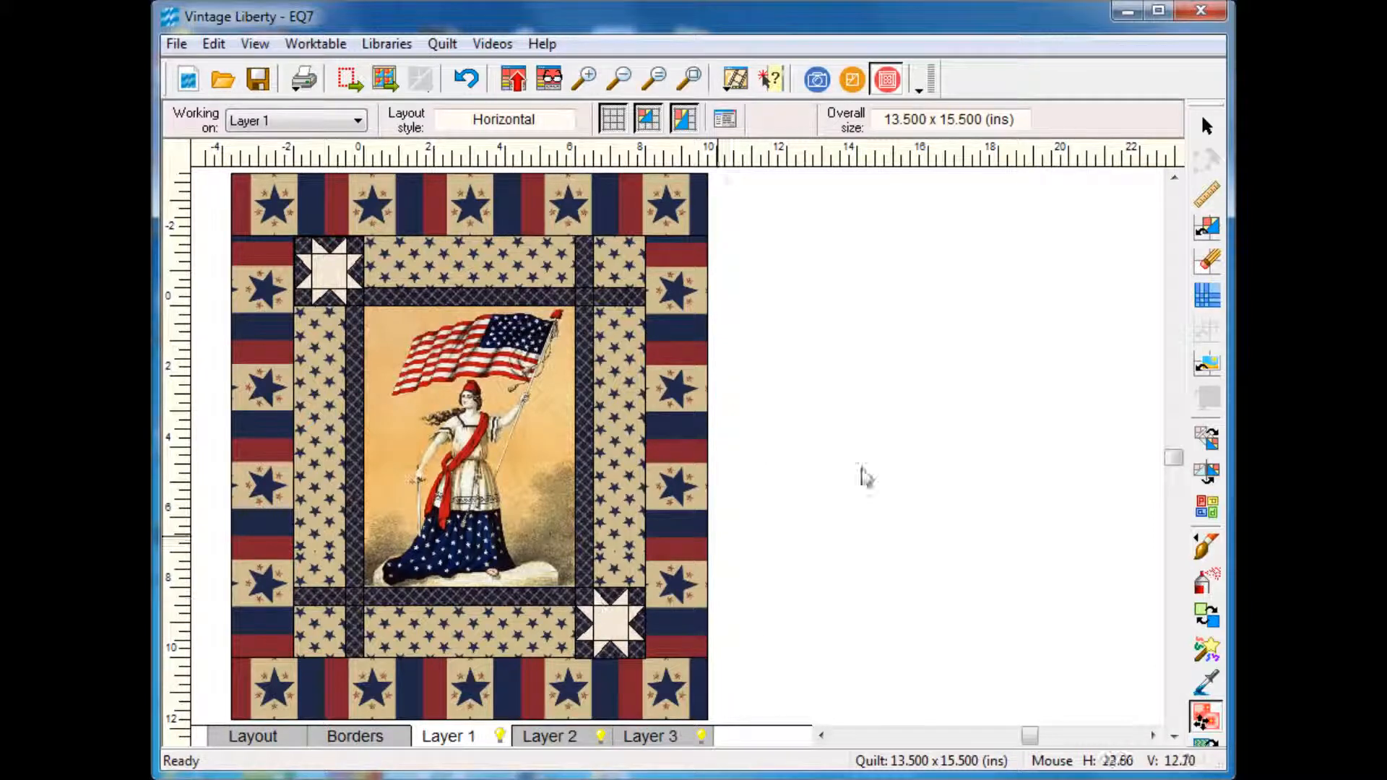
{"action": "left_click", "coordinate": [510, 81]}
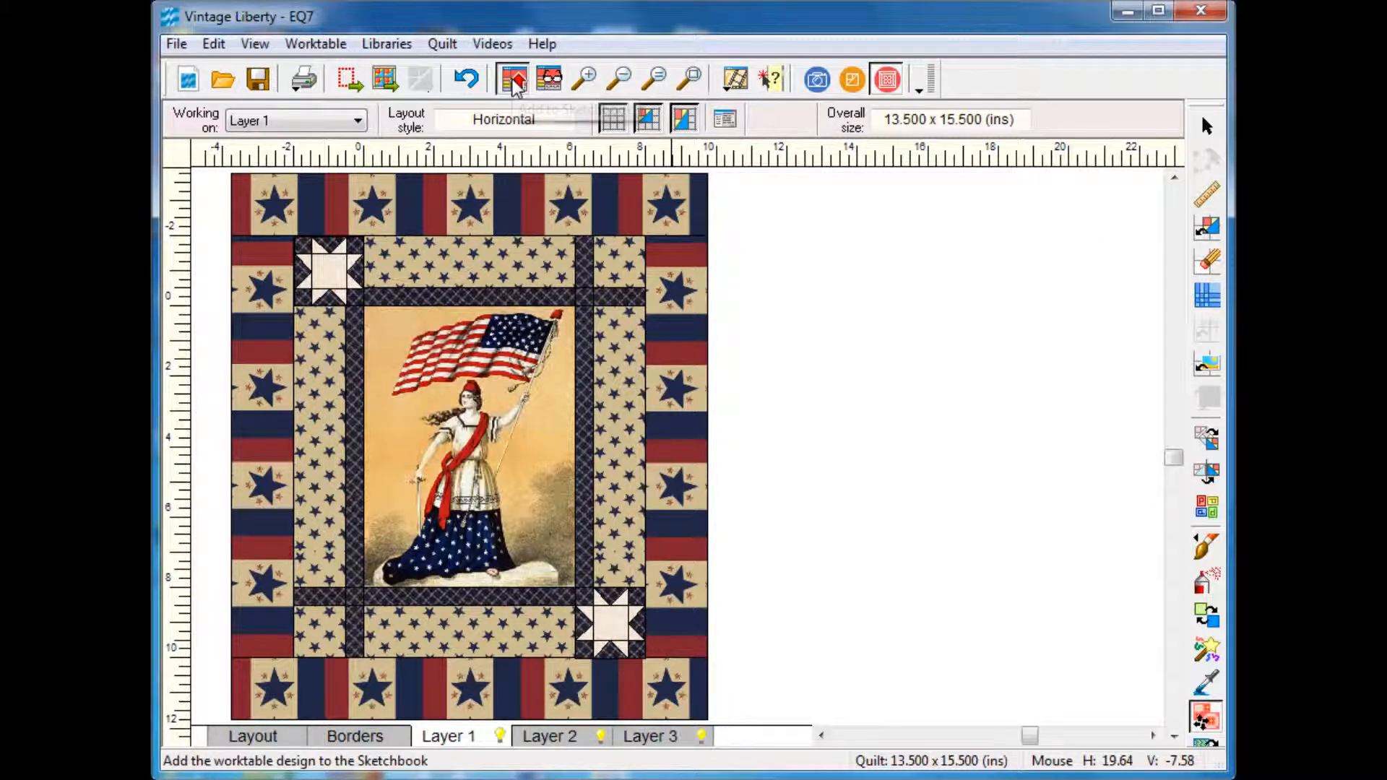